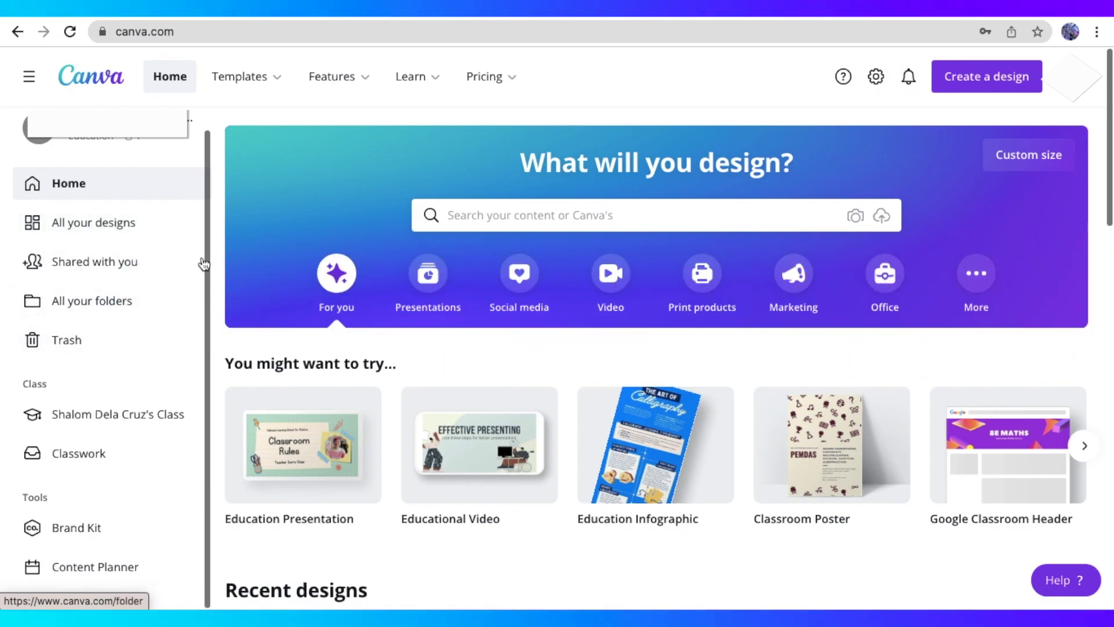
Bring up the Templates category menu from the Canva home page's top navigation.
{"action": "mouse_move", "coordinate": [456, 459]}
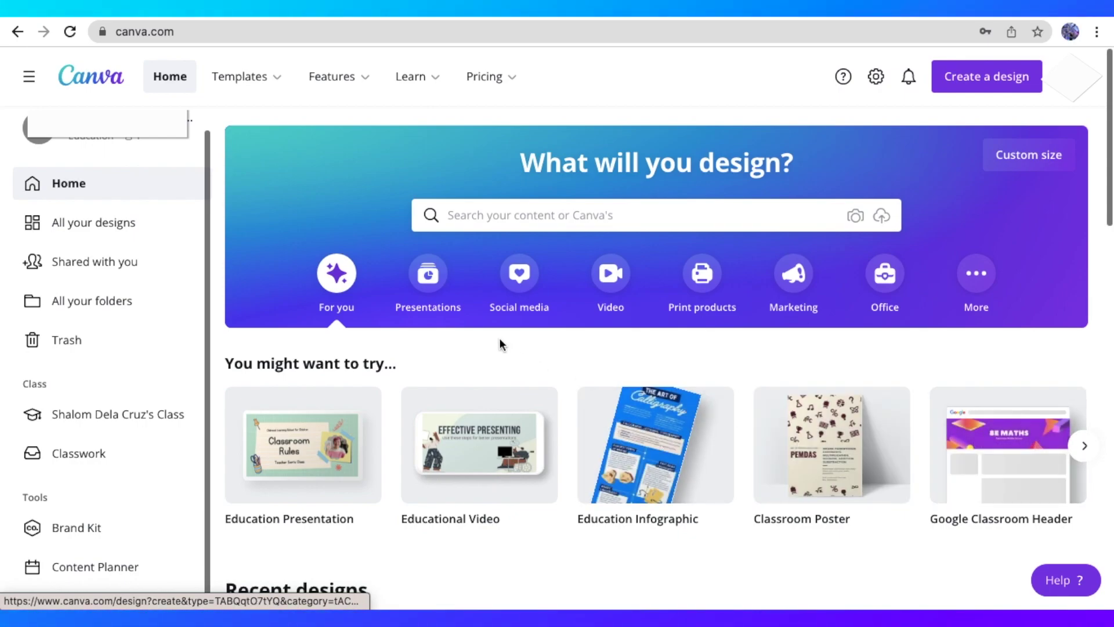
{"action": "mouse_move", "coordinate": [235, 85]}
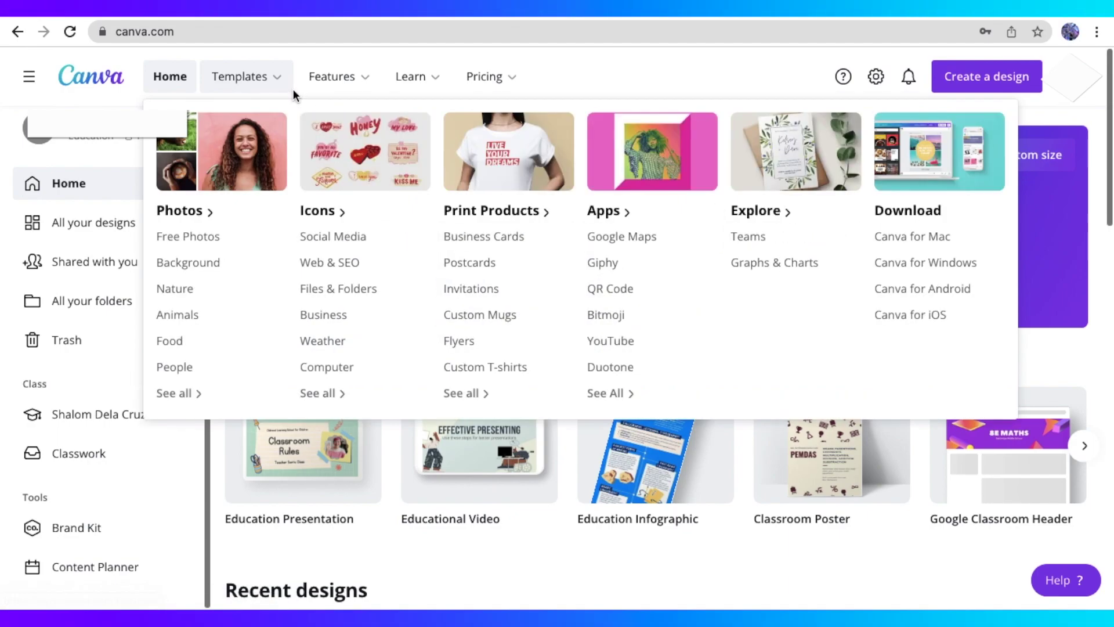
{"action": "mouse_move", "coordinate": [412, 75]}
{"action": "mouse_move", "coordinate": [477, 76]}
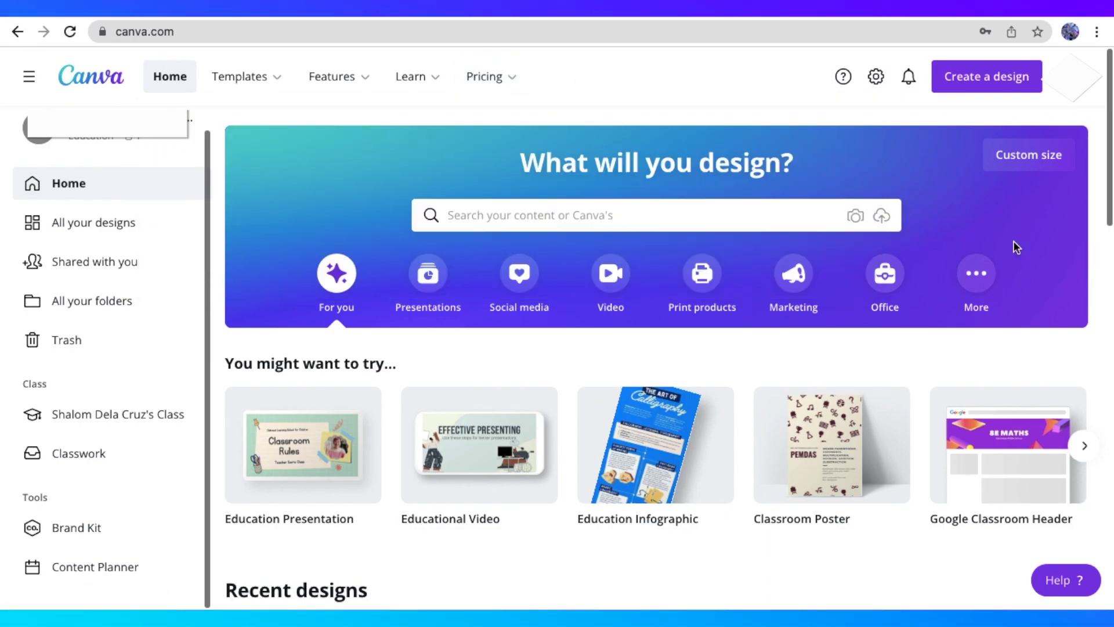
{"action": "mouse_move", "coordinate": [288, 95]}
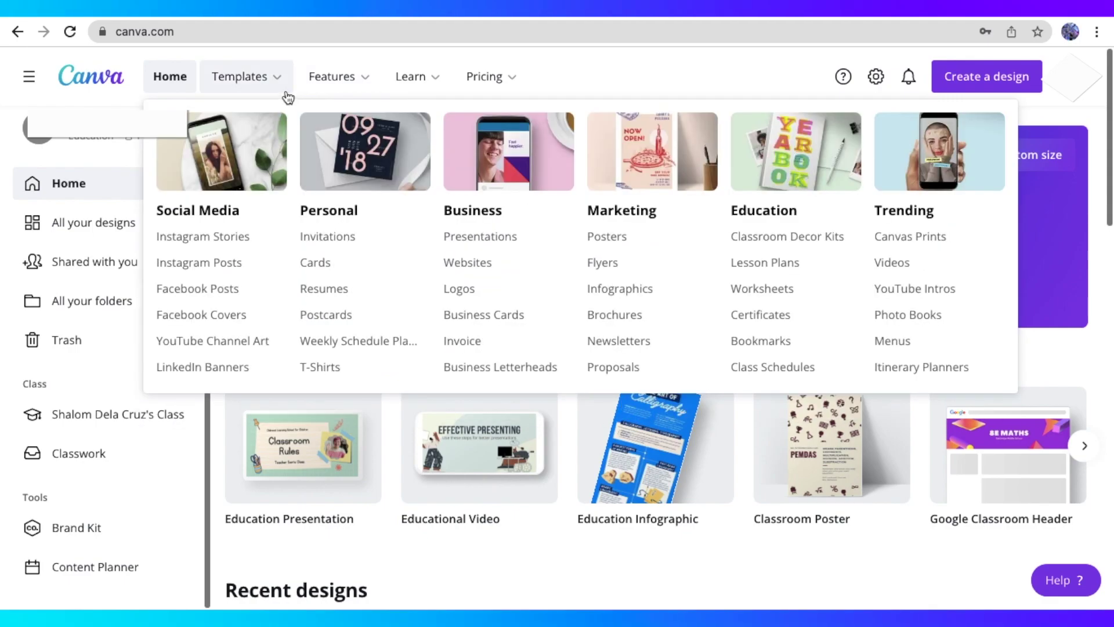
Open the Instagram Posts templates page and look over the available templates.
{"action": "left_click", "coordinate": [254, 271]}
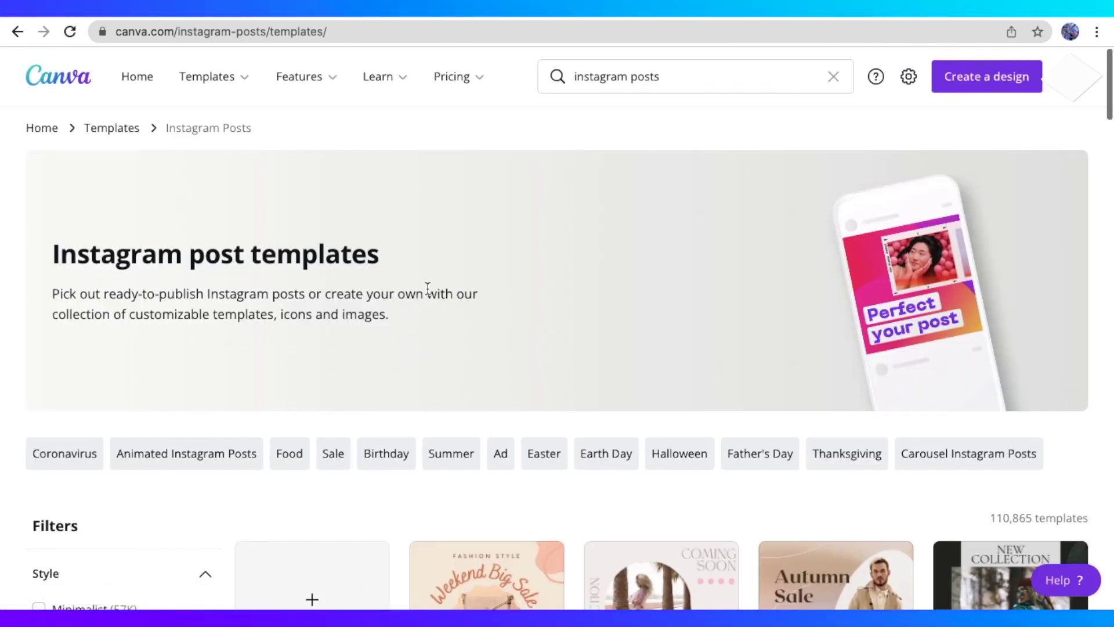
{"action": "scroll", "coordinate": [428, 288], "scroll_direction": "down", "scroll_amount": 8}
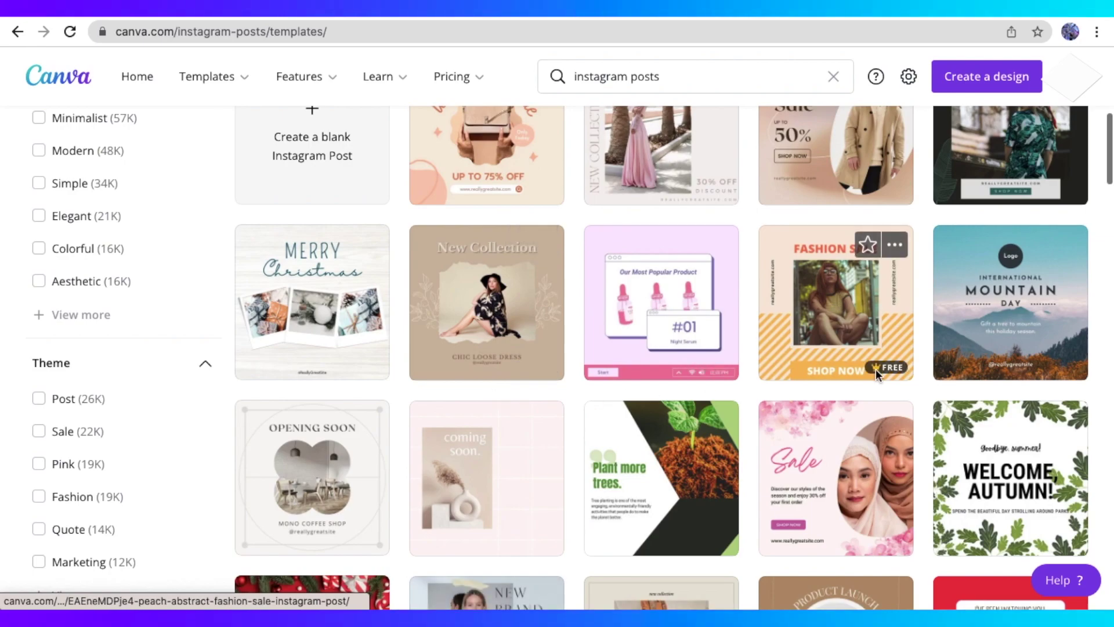
{"action": "scroll", "coordinate": [1016, 384], "scroll_direction": "up", "scroll_amount": 4}
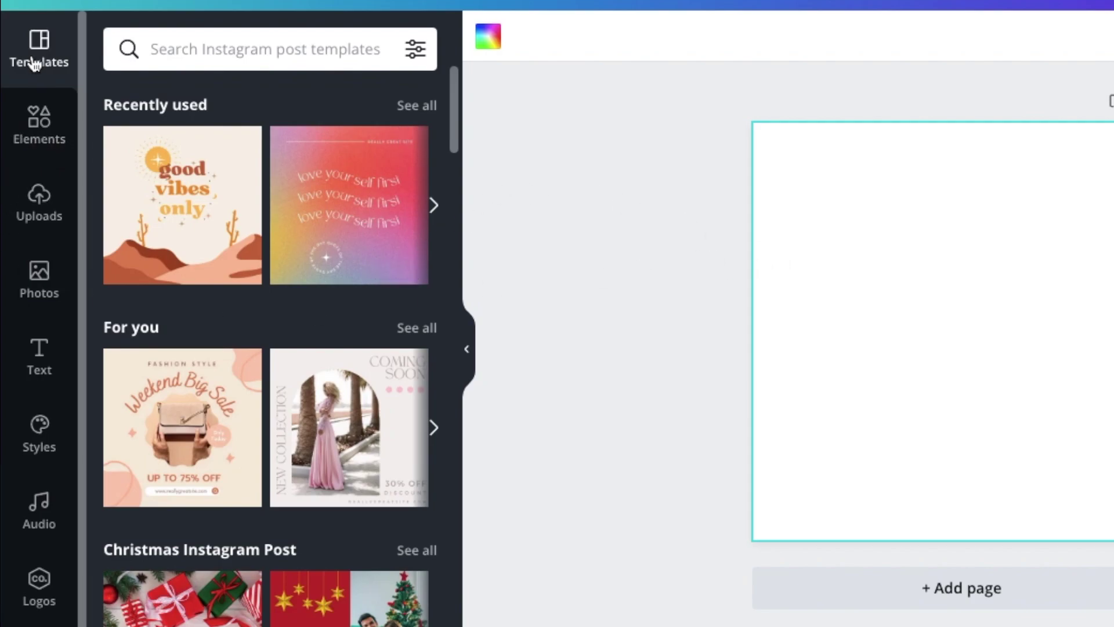
Browse the Elements library, scrolling through its graphics.
{"action": "left_click", "coordinate": [39, 116]}
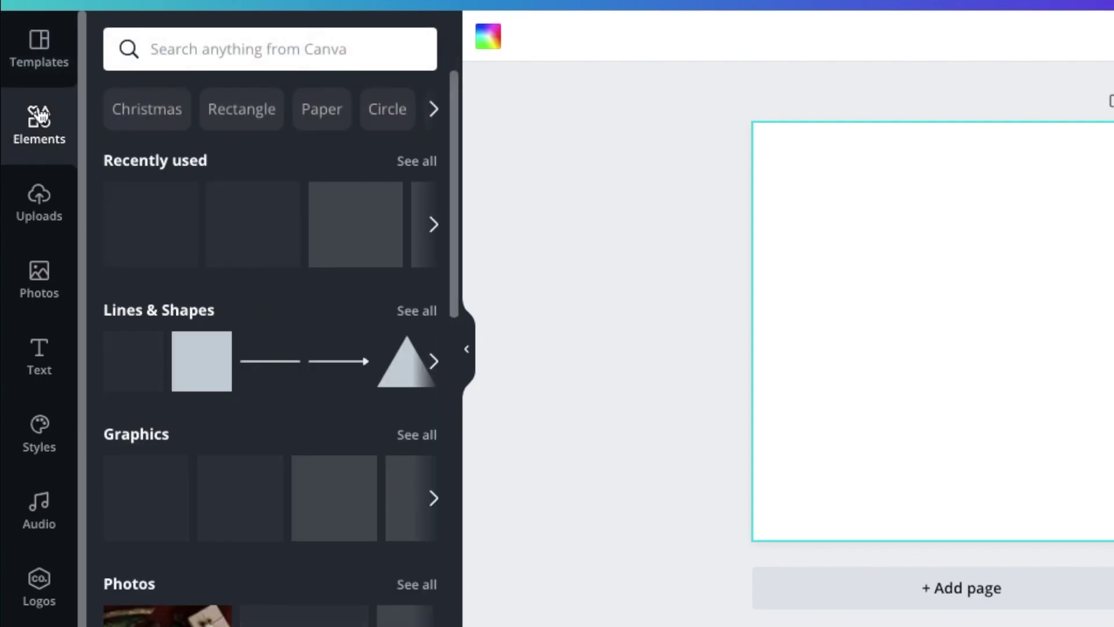
{"action": "scroll", "coordinate": [296, 360], "scroll_direction": "down", "scroll_amount": 4}
{"action": "scroll", "coordinate": [279, 378], "scroll_direction": "down", "scroll_amount": 3}
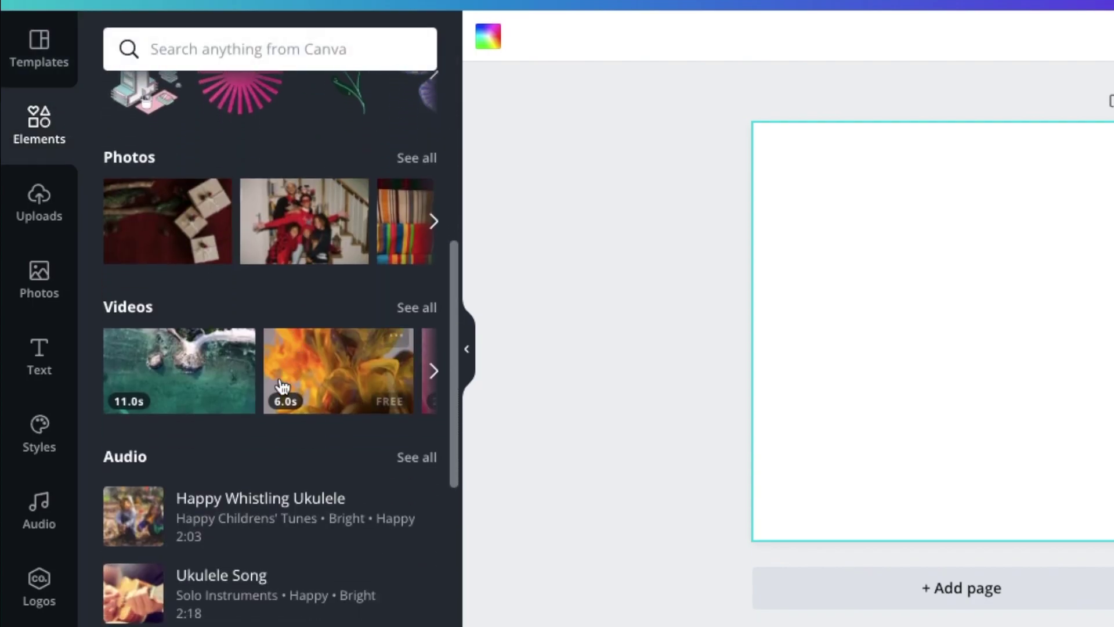
{"action": "scroll", "coordinate": [273, 381], "scroll_direction": "down", "scroll_amount": 2}
{"action": "scroll", "coordinate": [262, 376], "scroll_direction": "up", "scroll_amount": 8}
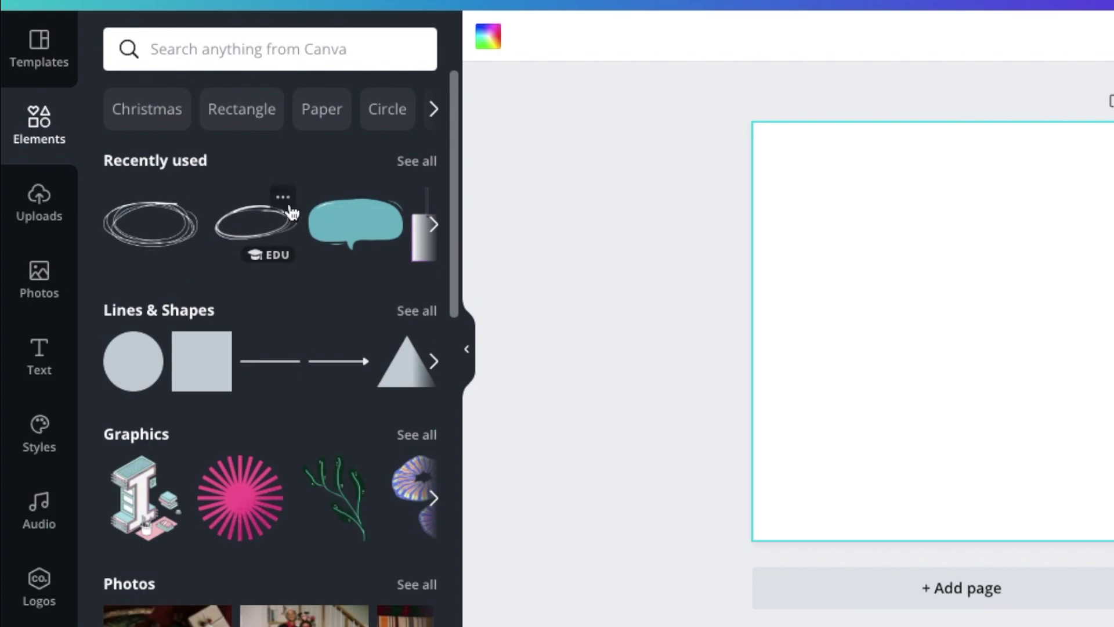
{"action": "scroll", "coordinate": [365, 318], "scroll_direction": "down", "scroll_amount": 3}
{"action": "scroll", "coordinate": [277, 435], "scroll_direction": "down", "scroll_amount": 10}
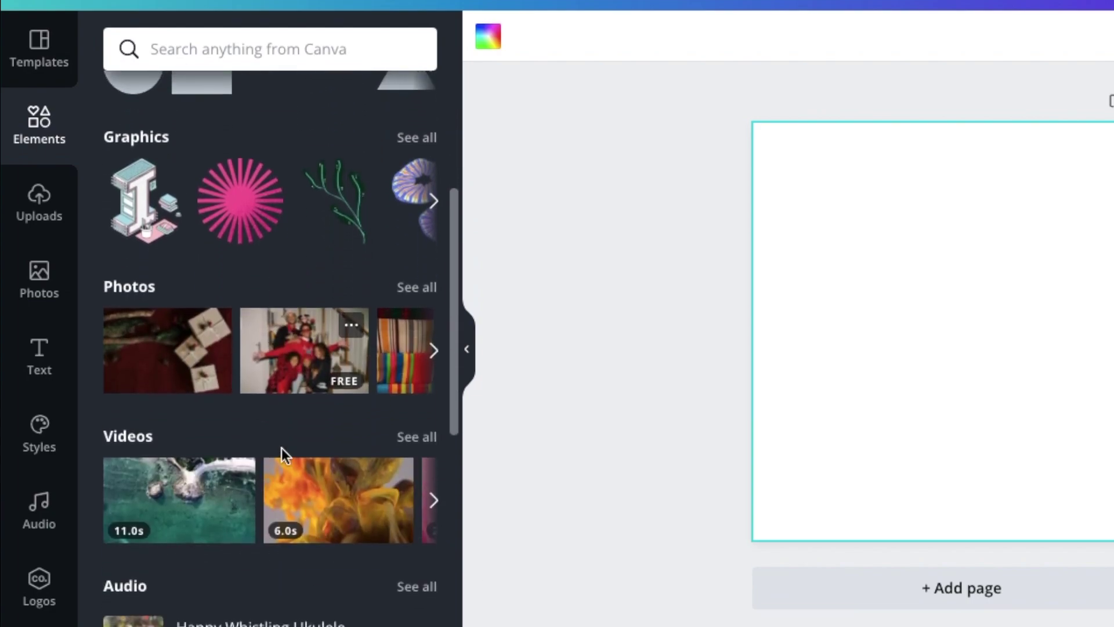
{"action": "scroll", "coordinate": [303, 352], "scroll_direction": "down", "scroll_amount": 3}
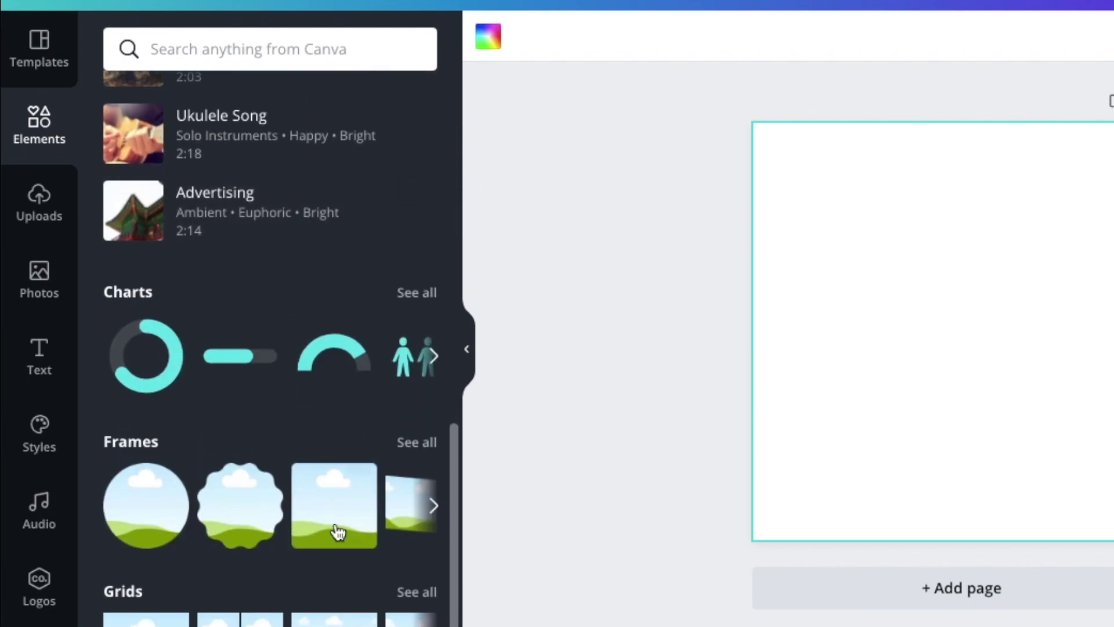
Look through the Uploads, Photos and Text libraries.
{"action": "left_click", "coordinate": [39, 210]}
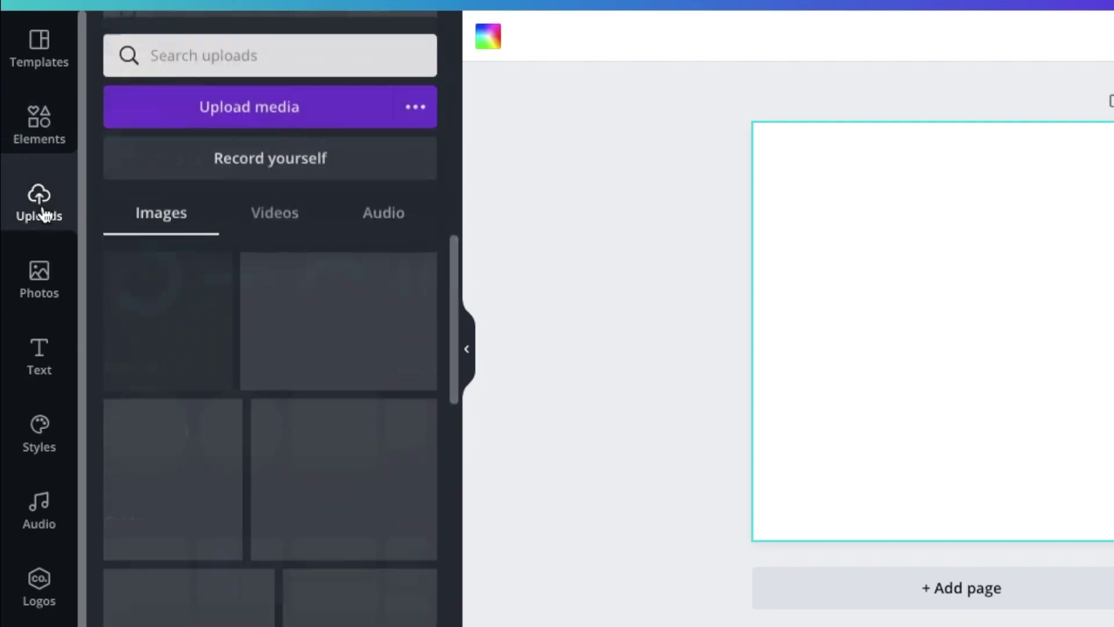
{"action": "left_click", "coordinate": [38, 279]}
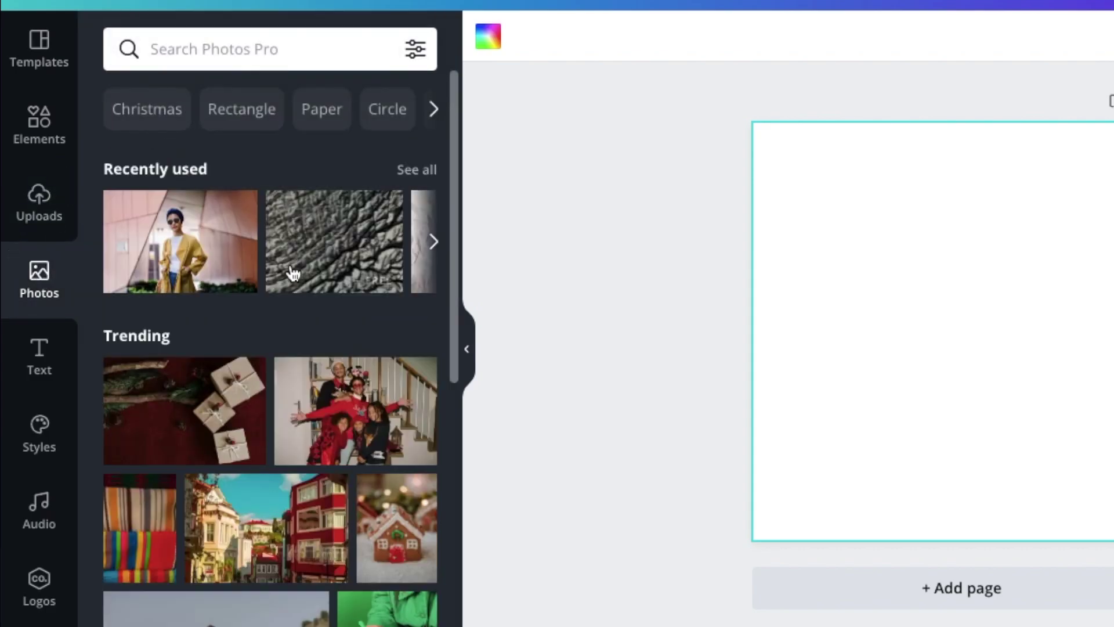
{"action": "scroll", "coordinate": [331, 258], "scroll_direction": "down", "scroll_amount": 10}
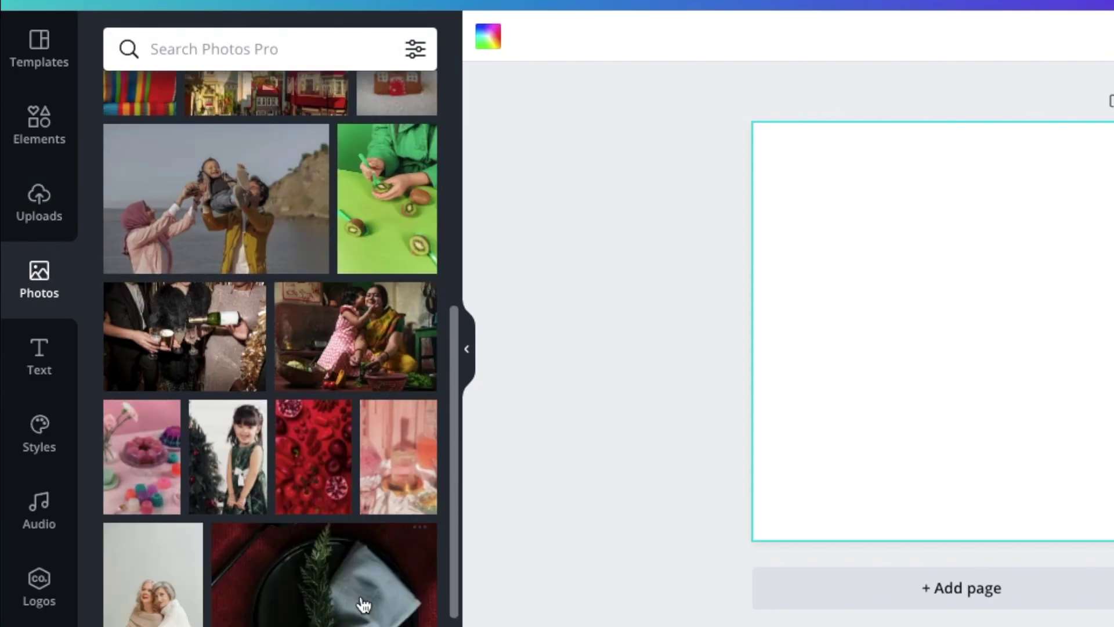
{"action": "scroll", "coordinate": [261, 498], "scroll_direction": "down", "scroll_amount": 5}
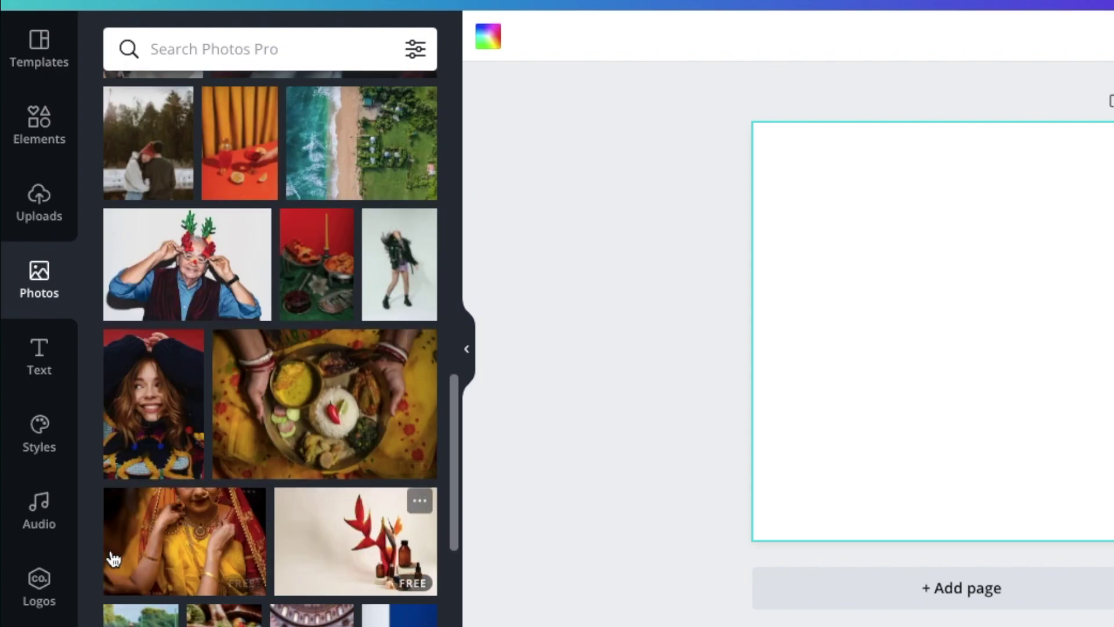
{"action": "left_click", "coordinate": [46, 379]}
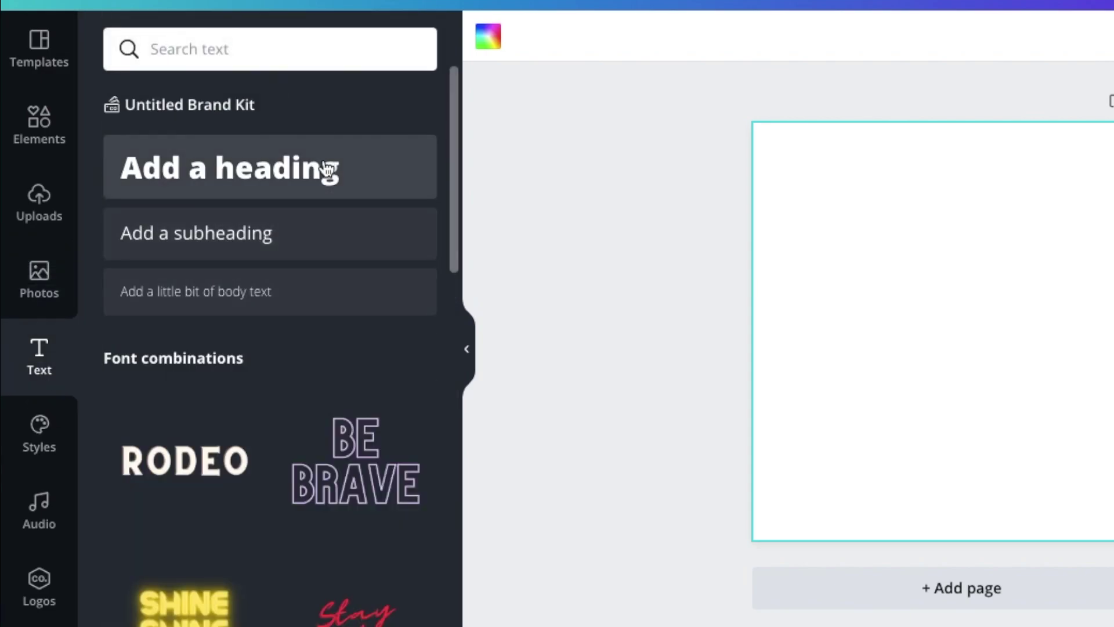
{"action": "scroll", "coordinate": [288, 429], "scroll_direction": "down", "scroll_amount": 7}
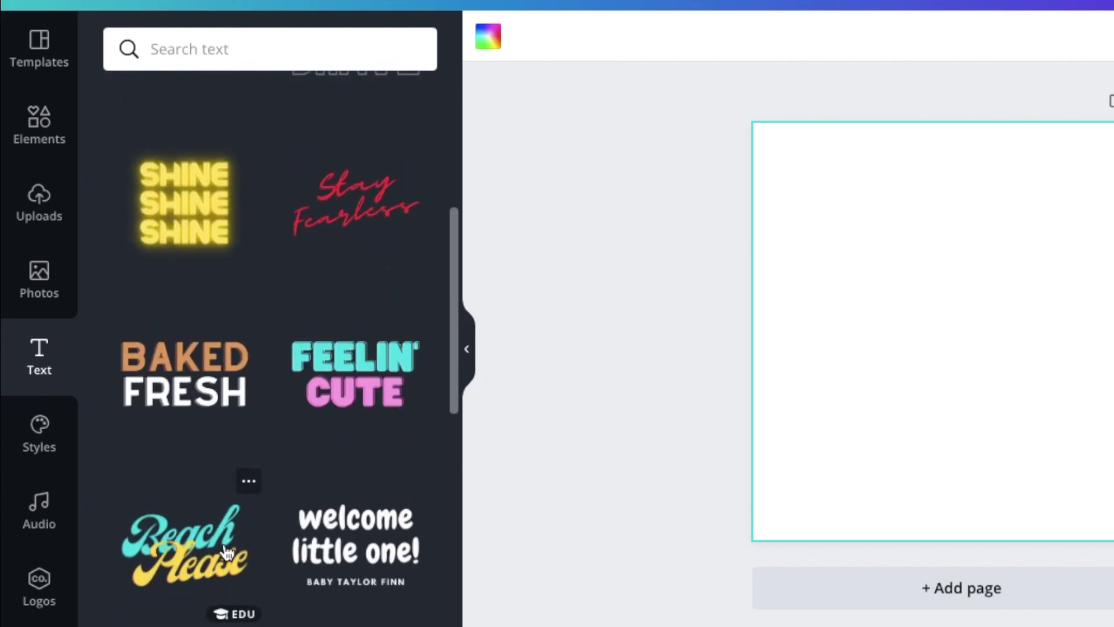
{"action": "scroll", "coordinate": [316, 534], "scroll_direction": "up", "scroll_amount": 7}
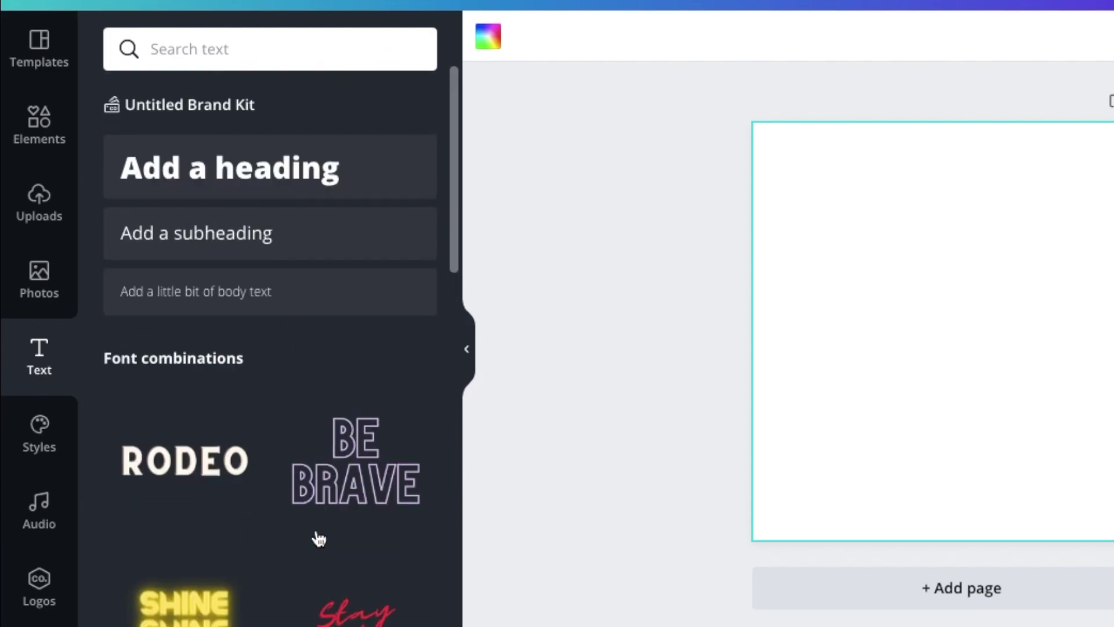
Check the Styles, Audio, Logos and More panels, then return to Elements.
{"action": "left_click", "coordinate": [55, 417]}
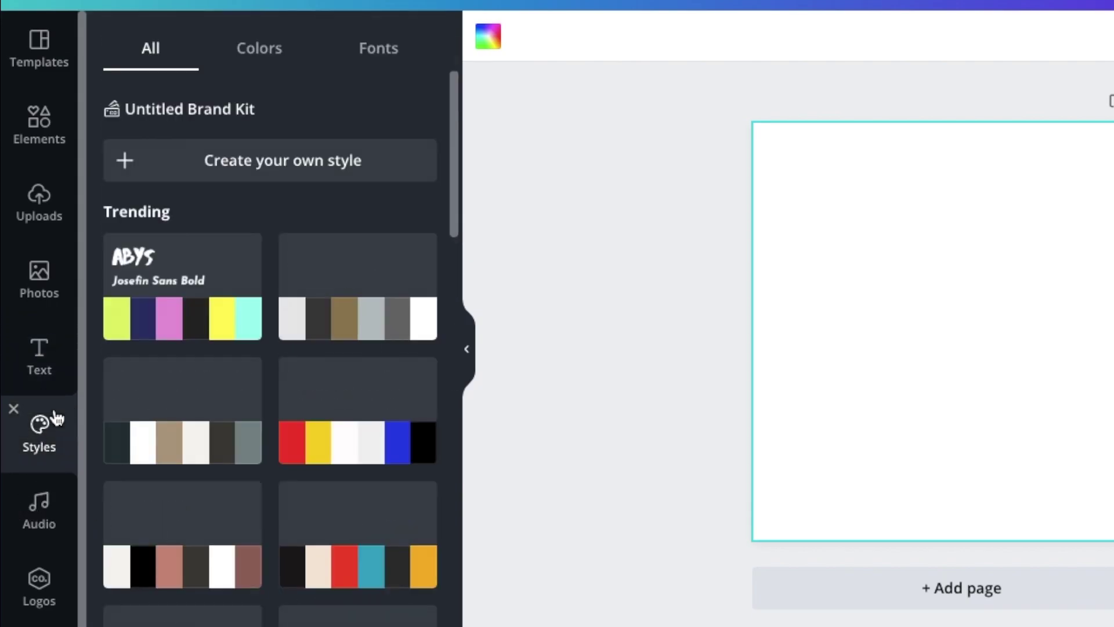
{"action": "left_click", "coordinate": [35, 521]}
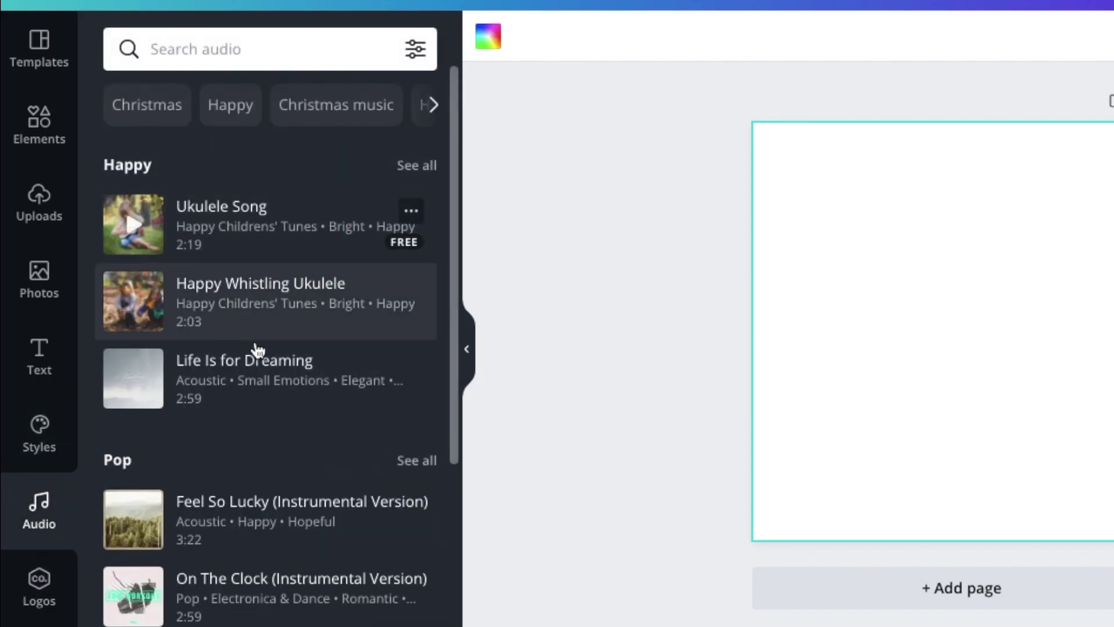
{"action": "left_click", "coordinate": [32, 595]}
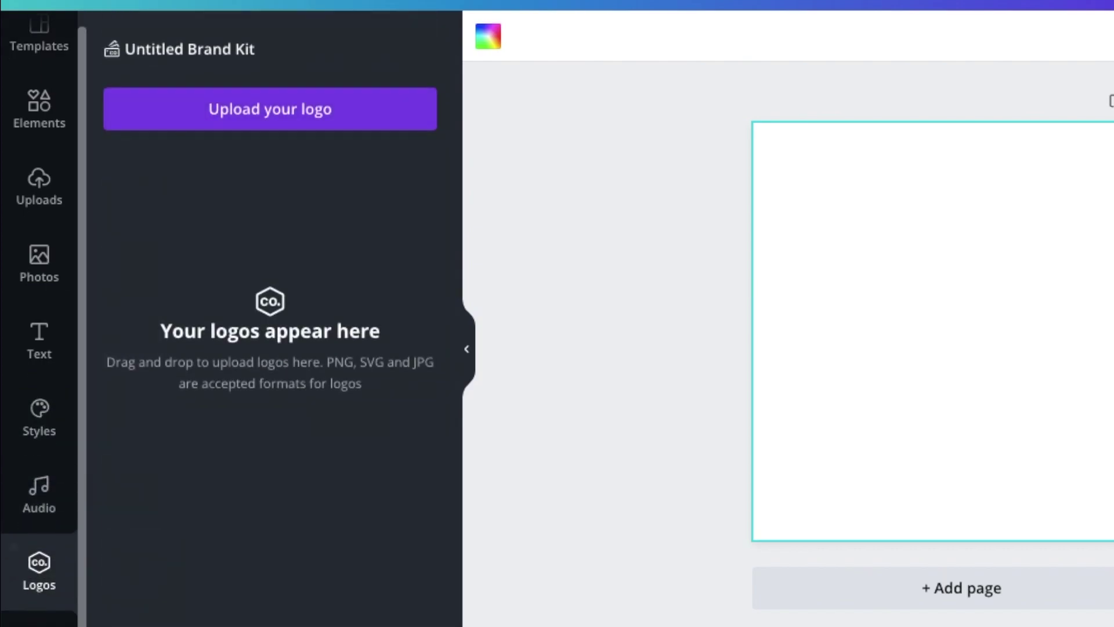
{"action": "left_click", "coordinate": [39, 619]}
{"action": "scroll", "coordinate": [16, 393], "scroll_direction": "up", "scroll_amount": 1}
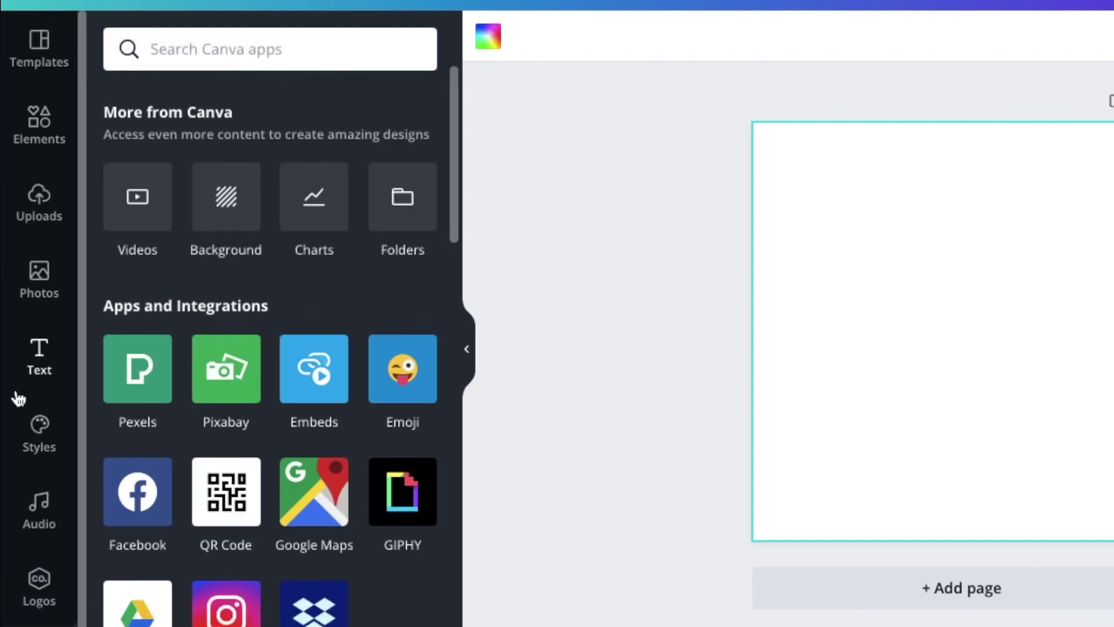
{"action": "left_click", "coordinate": [26, 145]}
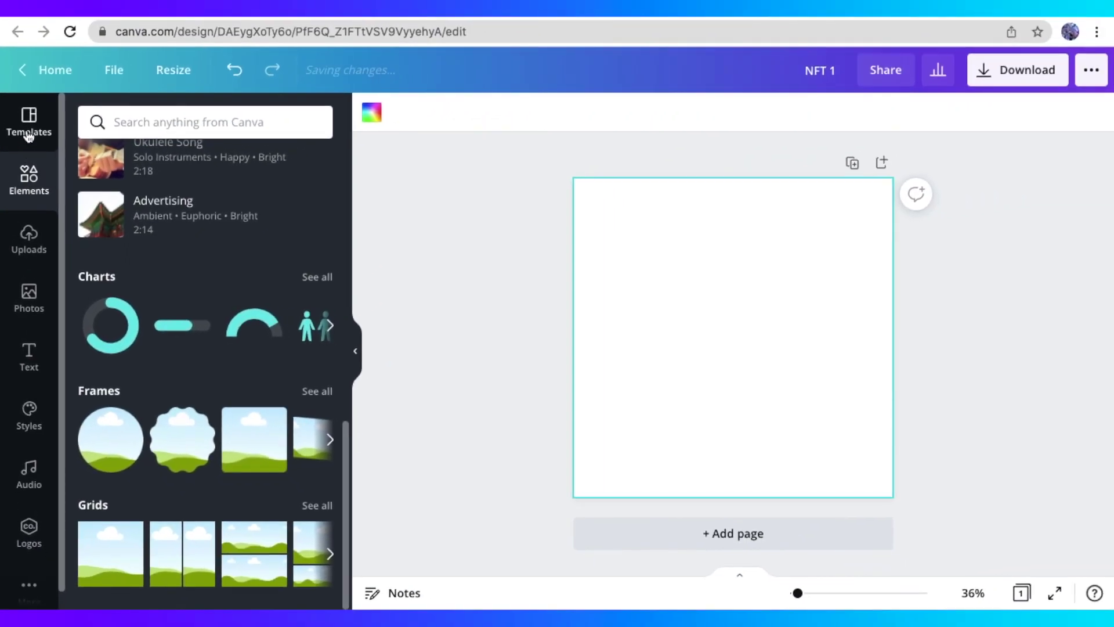
Search Elements for 'galaxy' and filter the results to Photos.
{"action": "left_click", "coordinate": [38, 65]}
{"action": "left_click", "coordinate": [30, 180]}
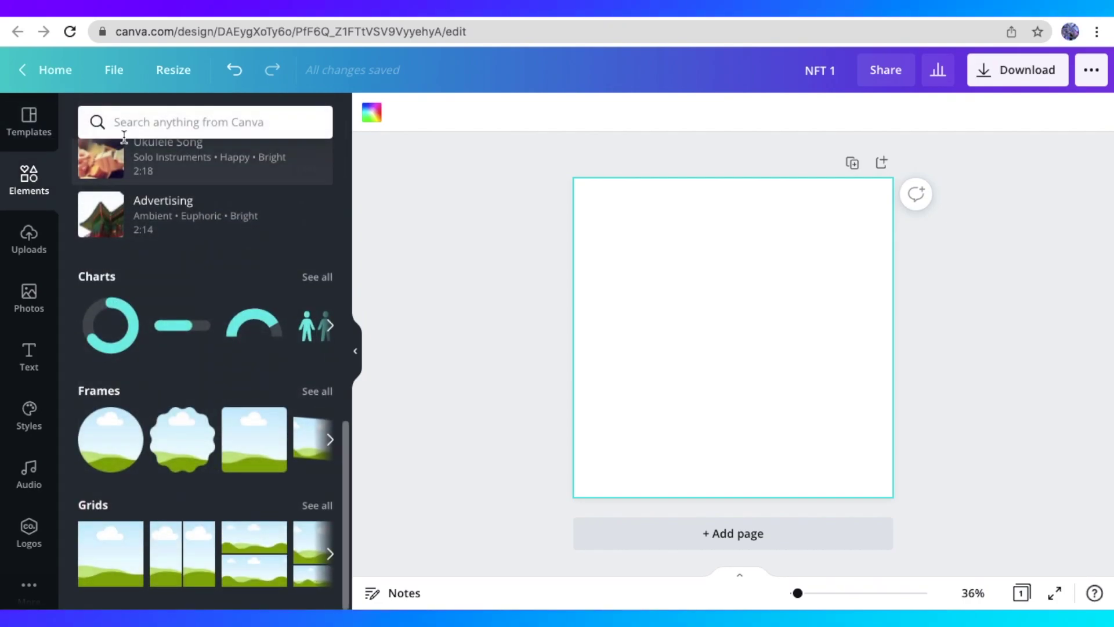
{"action": "left_click", "coordinate": [149, 121]}
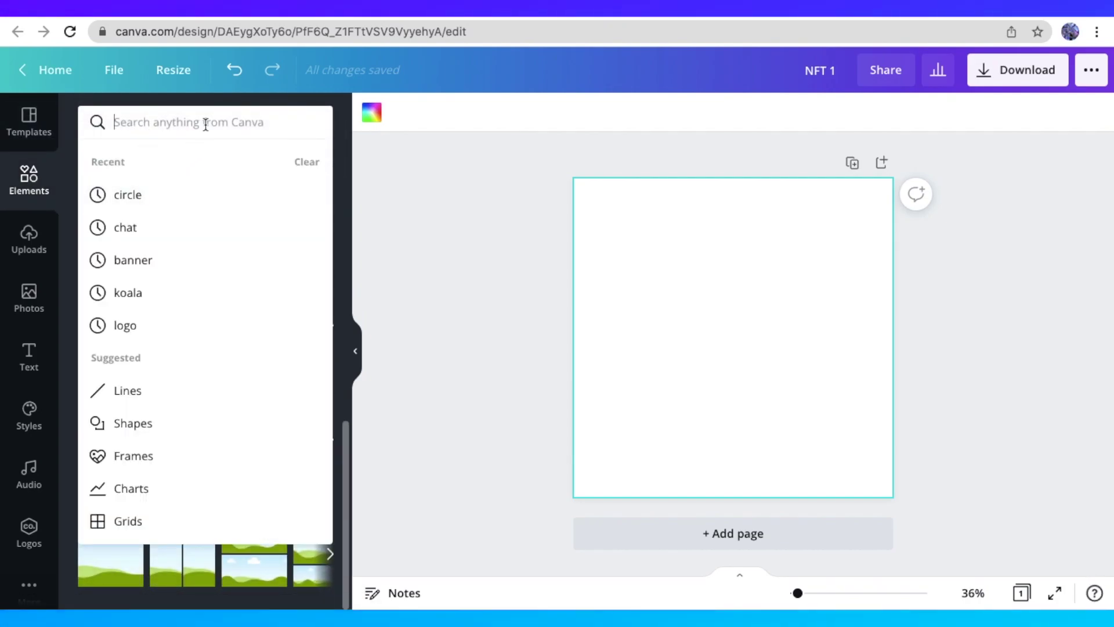
{"action": "type", "text": "galaxy"}
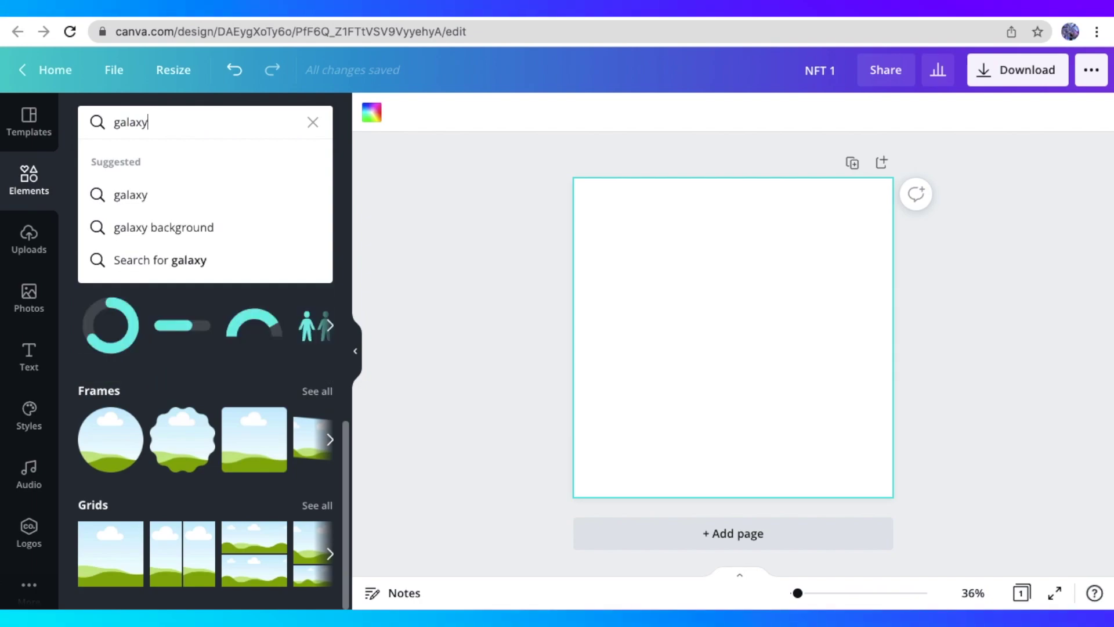
{"action": "key", "text": "Return"}
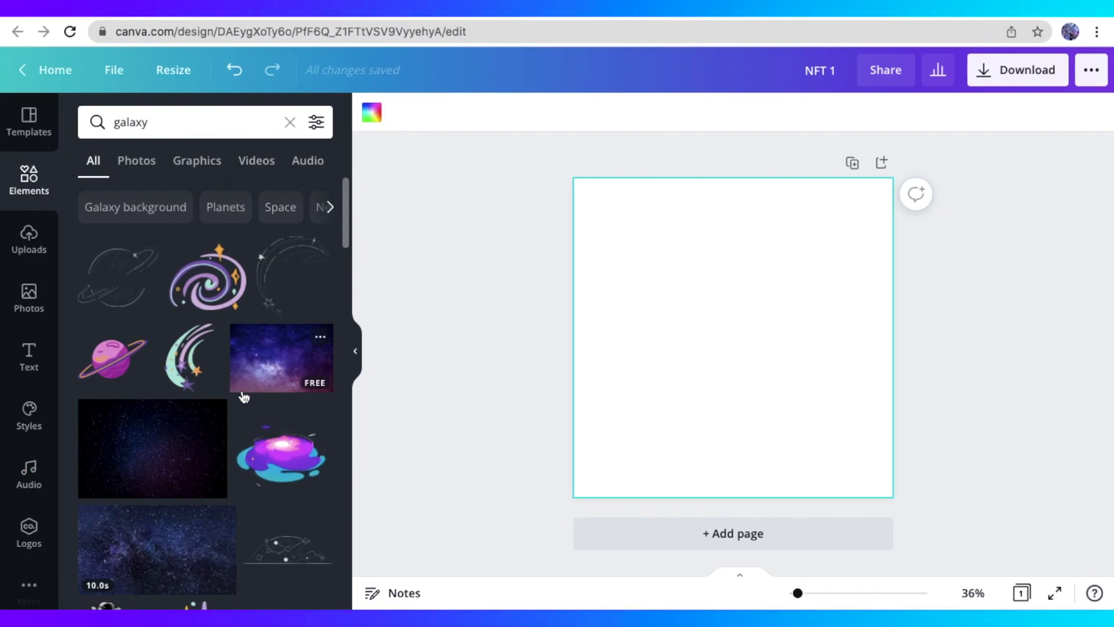
{"action": "scroll", "coordinate": [186, 365], "scroll_direction": "down", "scroll_amount": 1}
{"action": "left_click", "coordinate": [159, 166]}
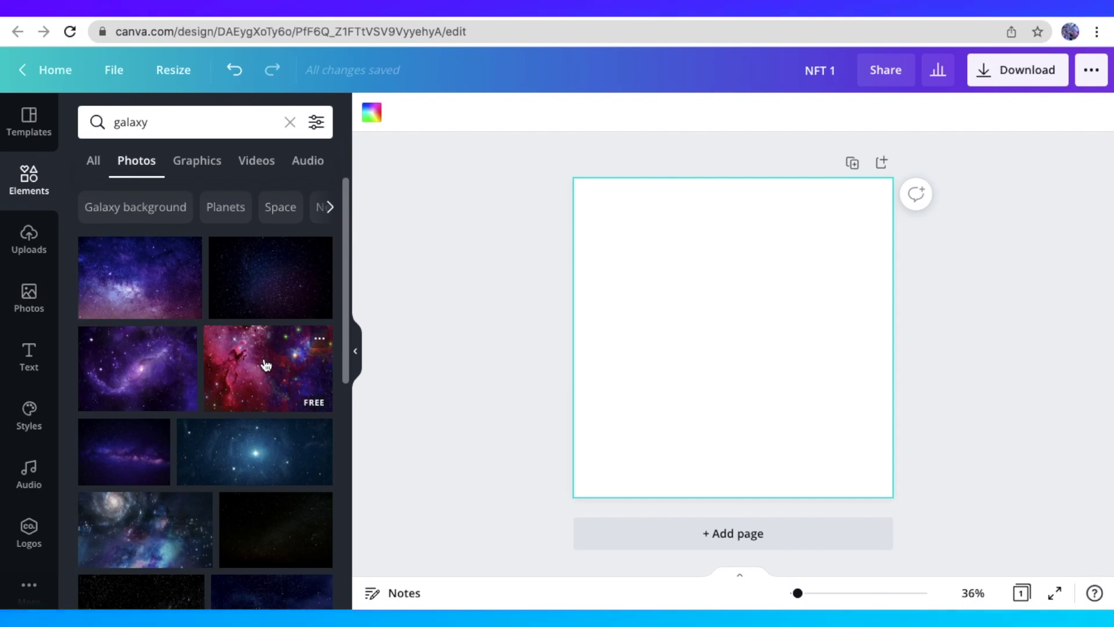
{"action": "scroll", "coordinate": [265, 364], "scroll_direction": "down", "scroll_amount": 10}
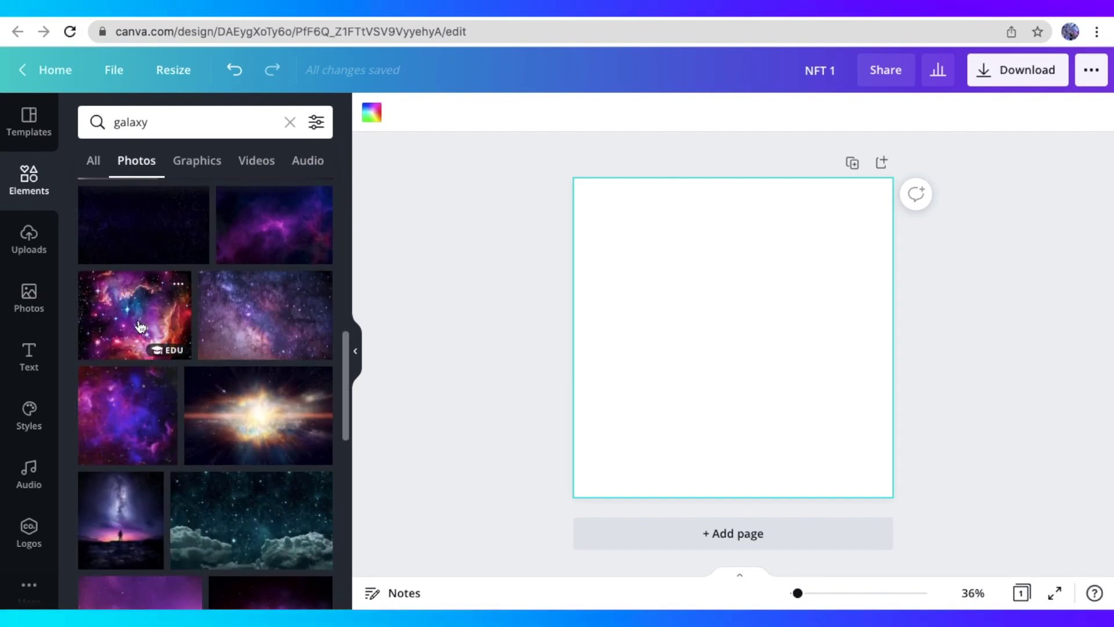
Try the pink-and-blue nebula photo enlarged on the page, then delete it.
{"action": "left_click", "coordinate": [140, 324]}
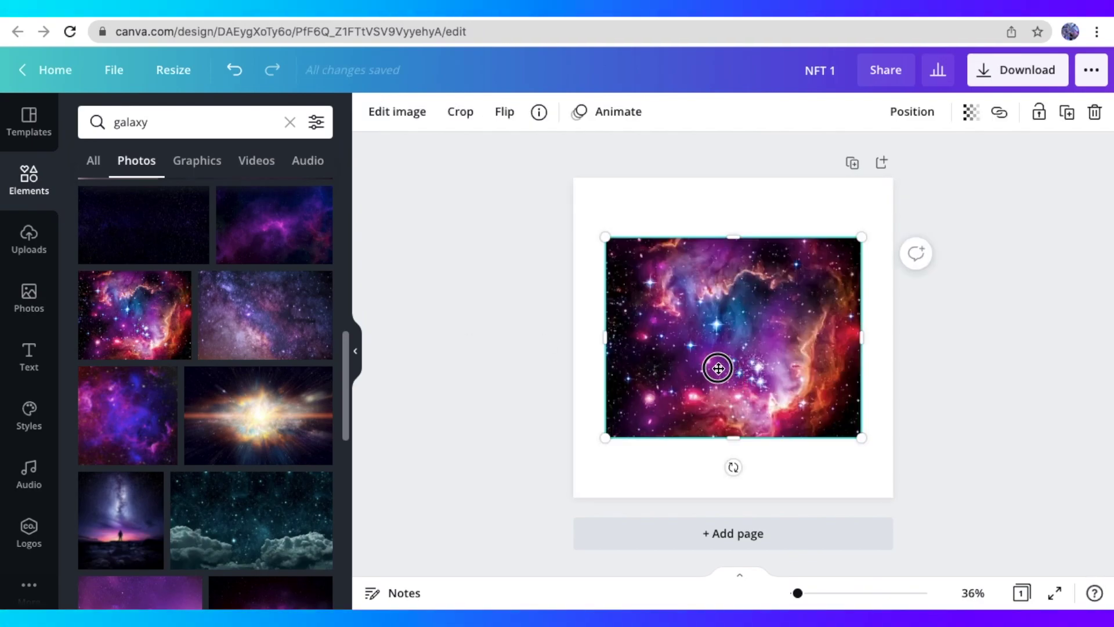
{"action": "left_click_drag", "start_coordinate": [717, 369], "coordinate": [679, 309]}
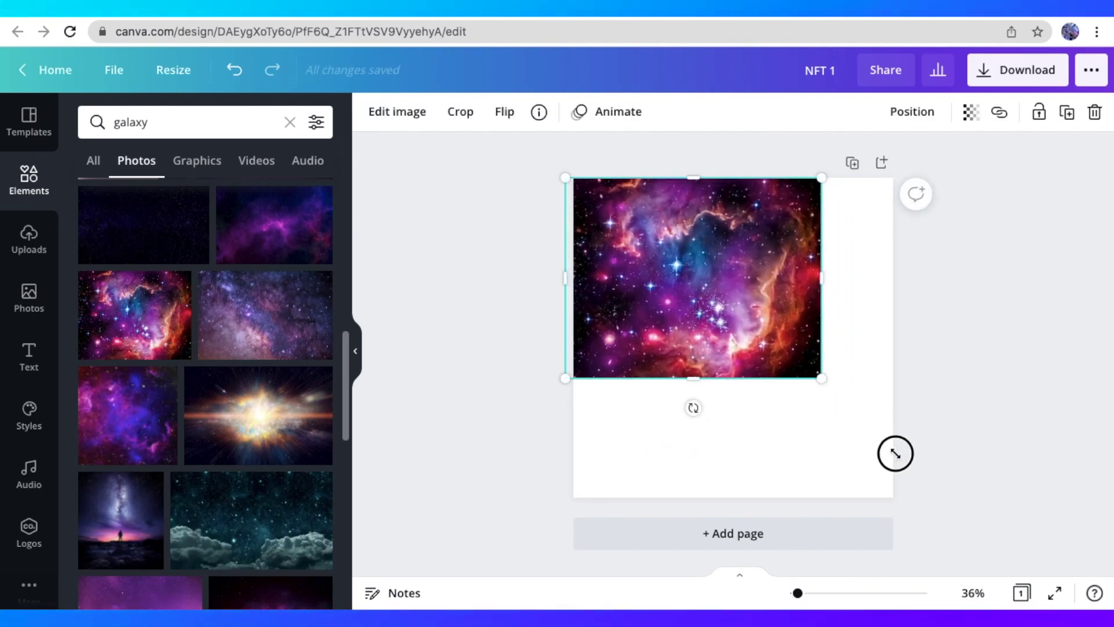
{"action": "left_click_drag", "start_coordinate": [895, 453], "coordinate": [962, 522]}
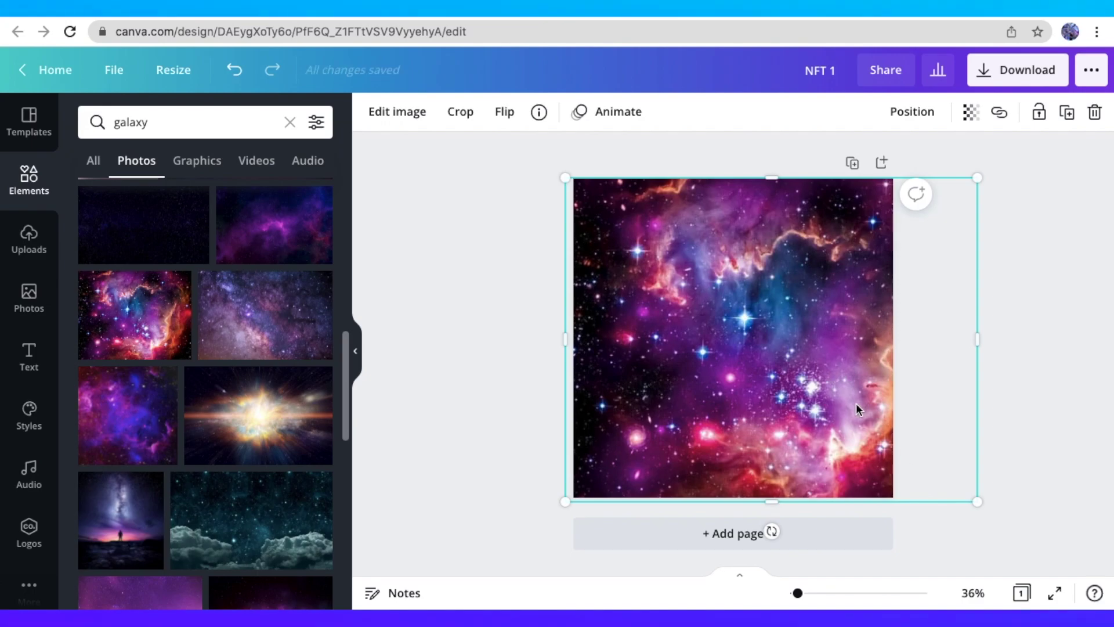
{"action": "key", "text": "Delete"}
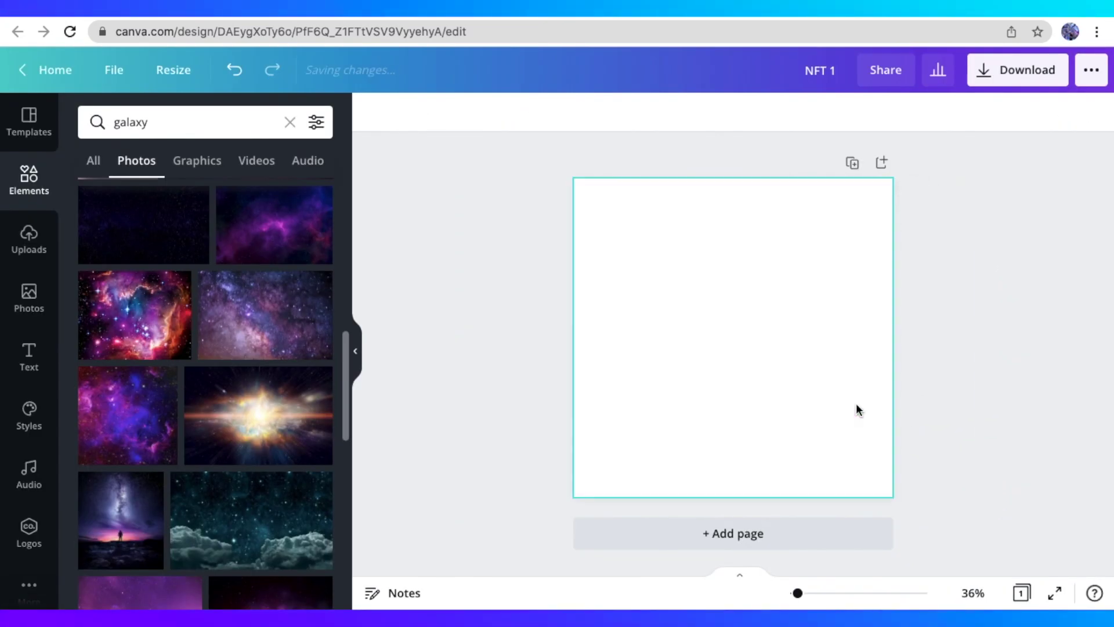
{"action": "scroll", "coordinate": [249, 405], "scroll_direction": "down", "scroll_amount": 4}
{"action": "scroll", "coordinate": [250, 410], "scroll_direction": "down", "scroll_amount": 6}
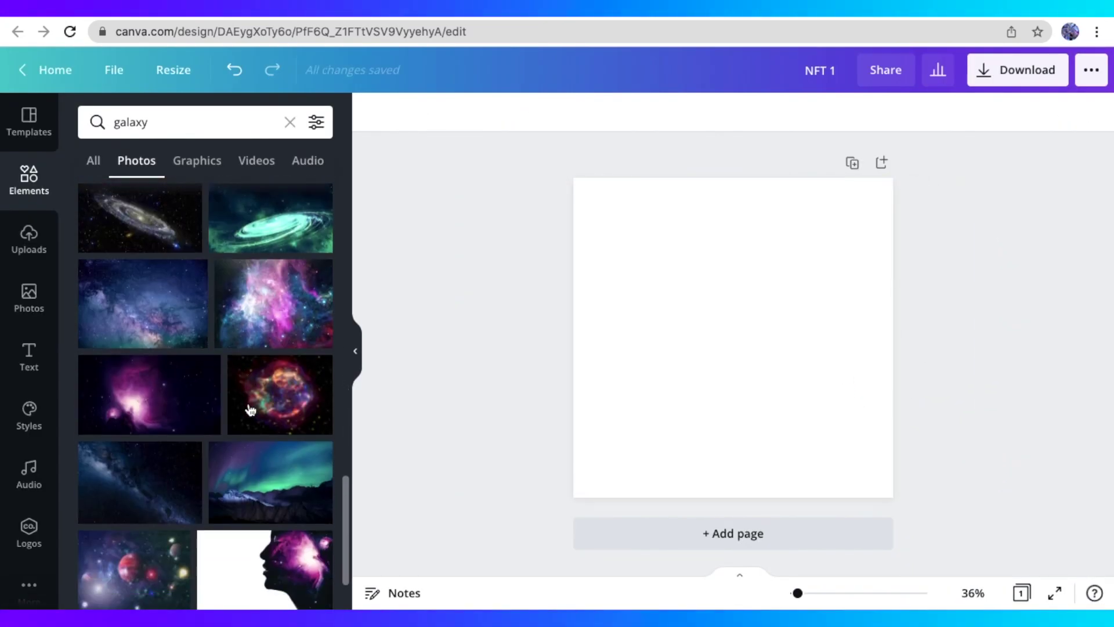
Add the round multicoloured nebula, enlarge and centre it, then delete it.
{"action": "left_click", "coordinate": [272, 405]}
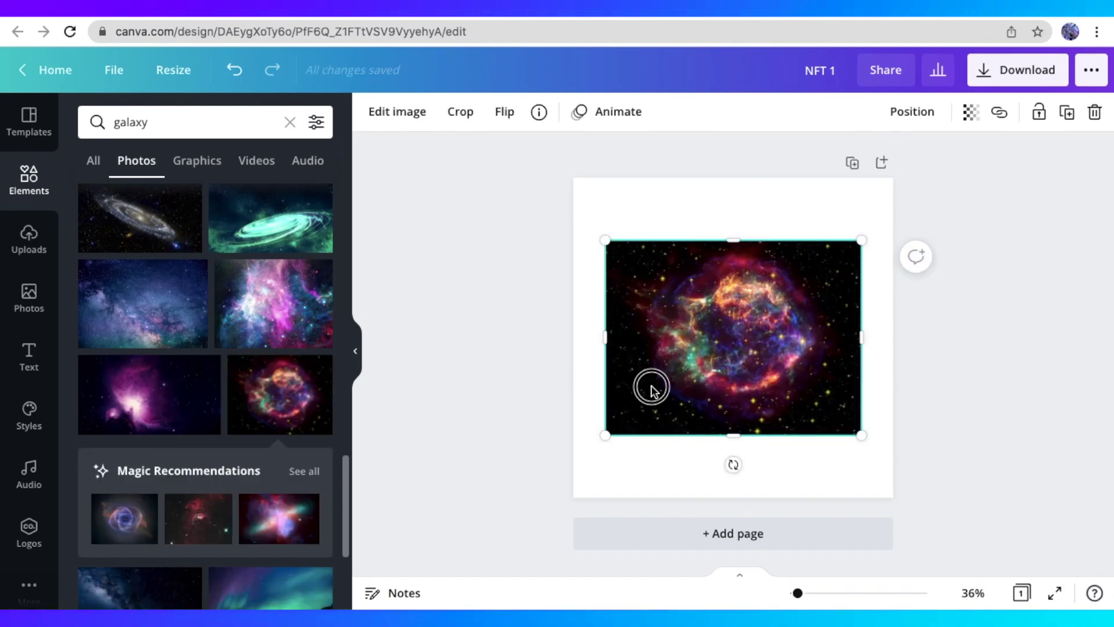
{"action": "left_click_drag", "start_coordinate": [651, 386], "coordinate": [619, 333]}
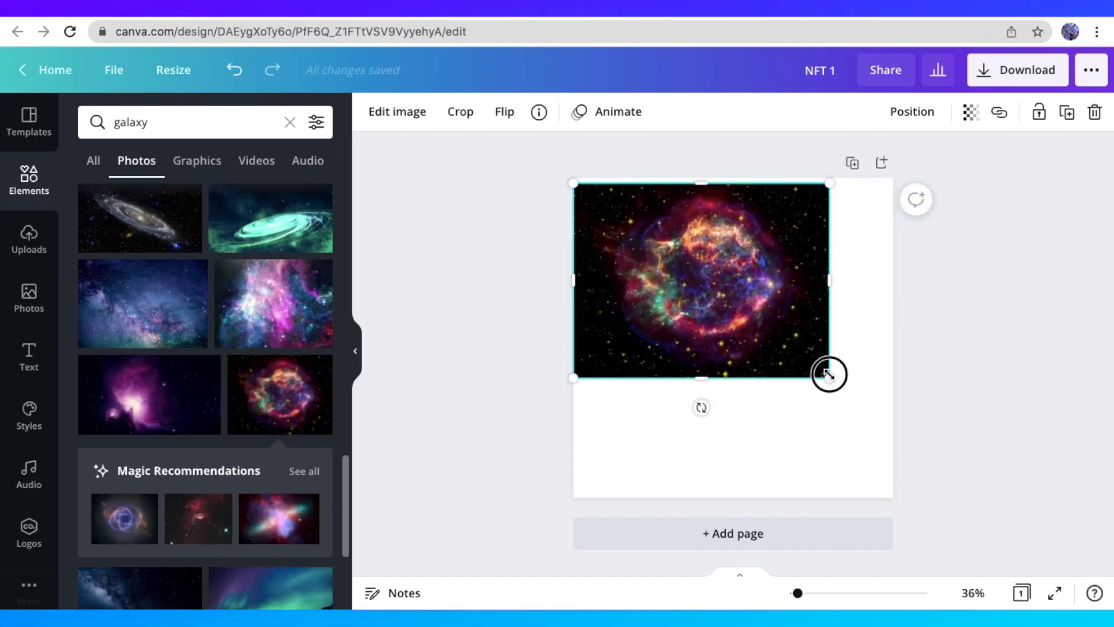
{"action": "left_click_drag", "start_coordinate": [828, 374], "coordinate": [970, 517]}
{"action": "mouse_move", "coordinate": [731, 361]}
{"action": "left_mouse_down"}
{"action": "mouse_move", "coordinate": [677, 357]}
{"action": "mouse_move", "coordinate": [716, 378]}
{"action": "left_mouse_up"}
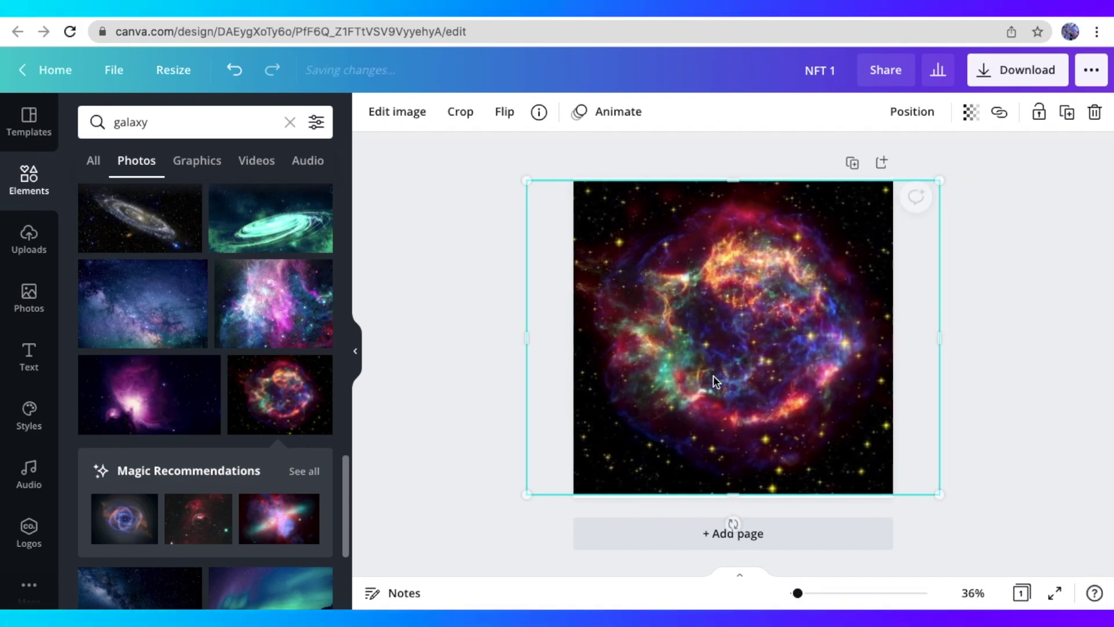
{"action": "left_click", "coordinate": [1006, 356]}
{"action": "scroll", "coordinate": [850, 373], "scroll_direction": "up", "scroll_amount": 3}
{"action": "scroll", "coordinate": [850, 373], "scroll_direction": "down", "scroll_amount": 3}
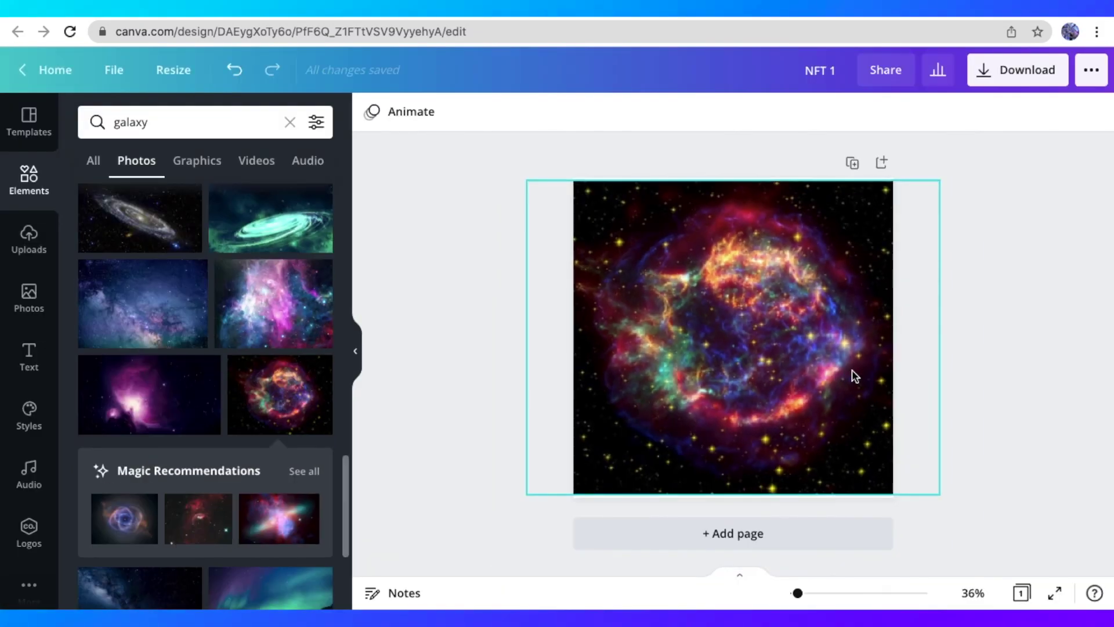
{"action": "scroll", "coordinate": [286, 427], "scroll_direction": "down", "scroll_amount": 3}
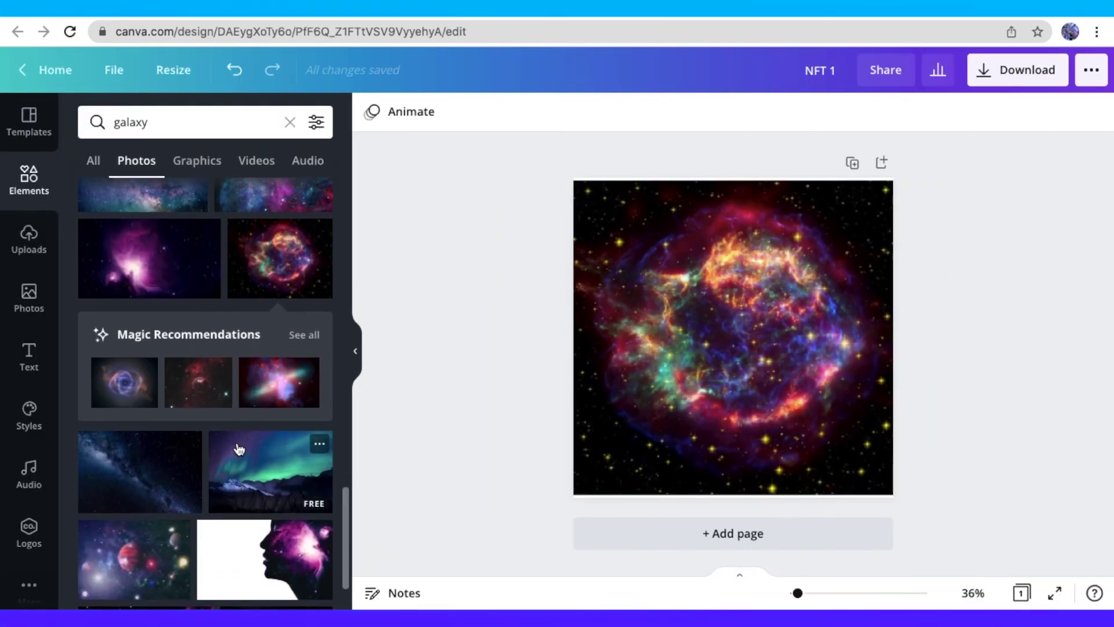
{"action": "left_click", "coordinate": [715, 380]}
{"action": "key", "text": "Delete"}
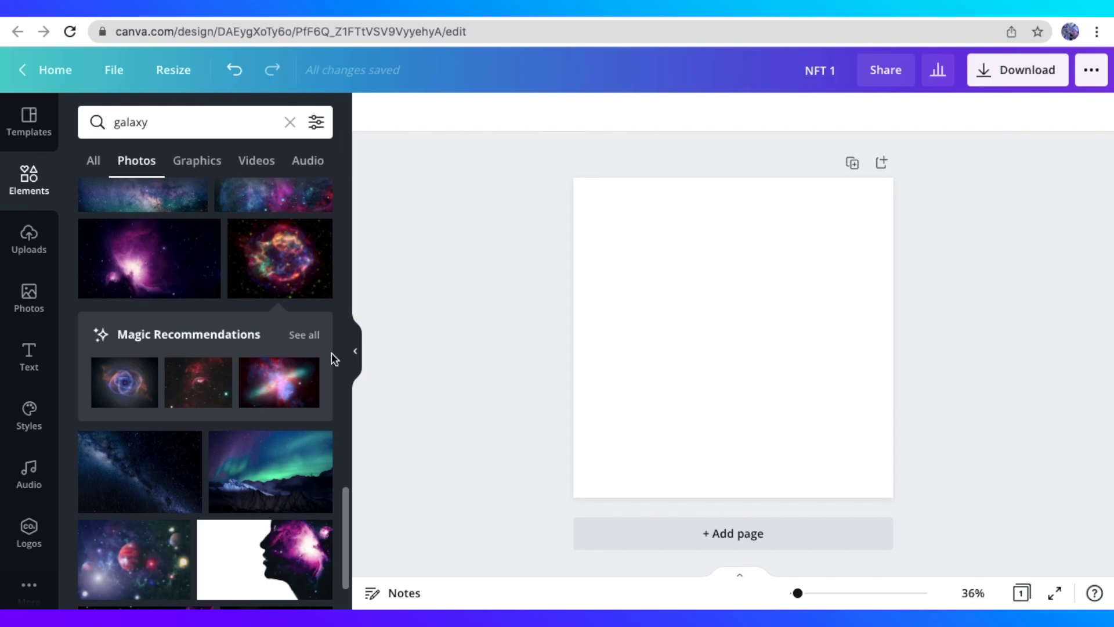
Add the red nebula photo and stretch it to fill the whole square page.
{"action": "scroll", "coordinate": [337, 378], "scroll_direction": "down", "scroll_amount": 5}
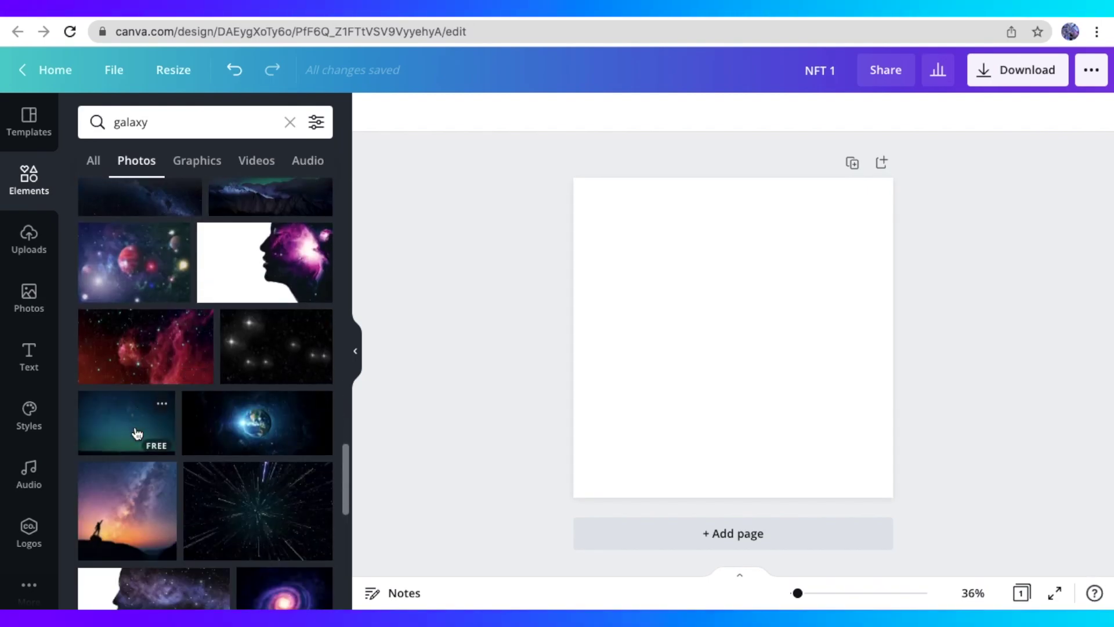
{"action": "scroll", "coordinate": [137, 433], "scroll_direction": "up", "scroll_amount": 10}
{"action": "left_click", "coordinate": [247, 383]}
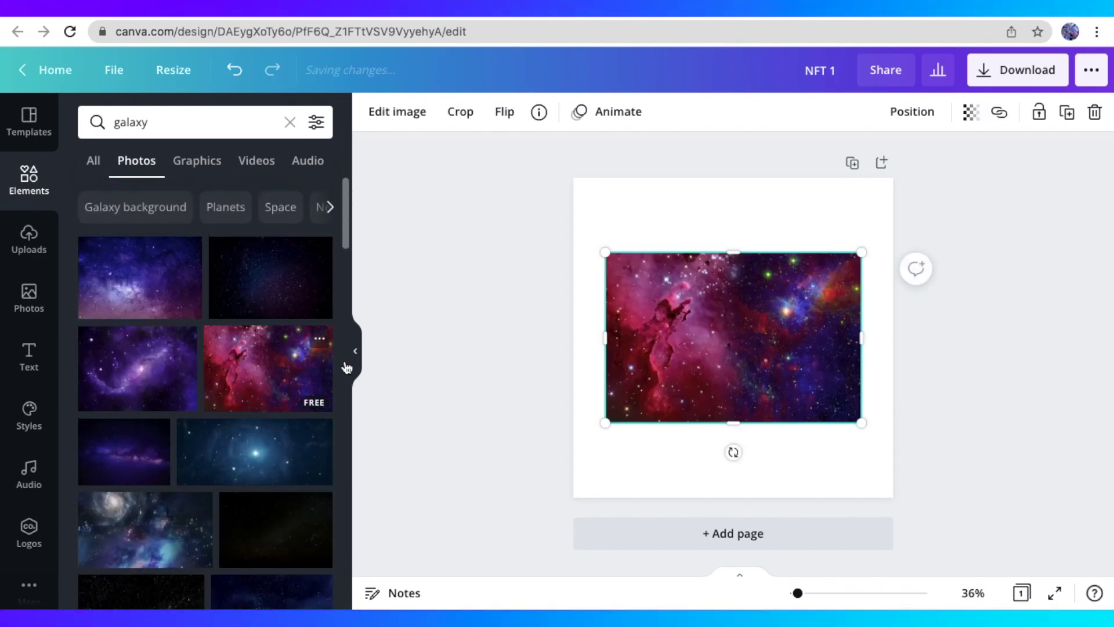
{"action": "left_click_drag", "start_coordinate": [641, 361], "coordinate": [592, 283]}
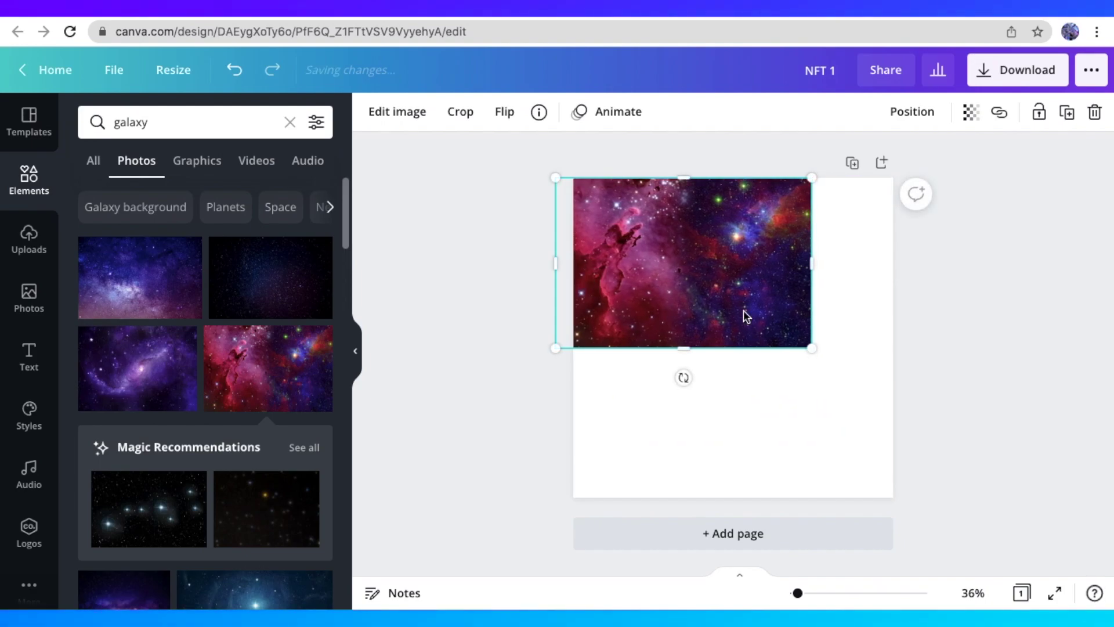
{"action": "left_click_drag", "start_coordinate": [806, 352], "coordinate": [999, 547]}
{"action": "left_click_drag", "start_coordinate": [900, 435], "coordinate": [839, 436]}
{"action": "left_click", "coordinate": [1022, 425]}
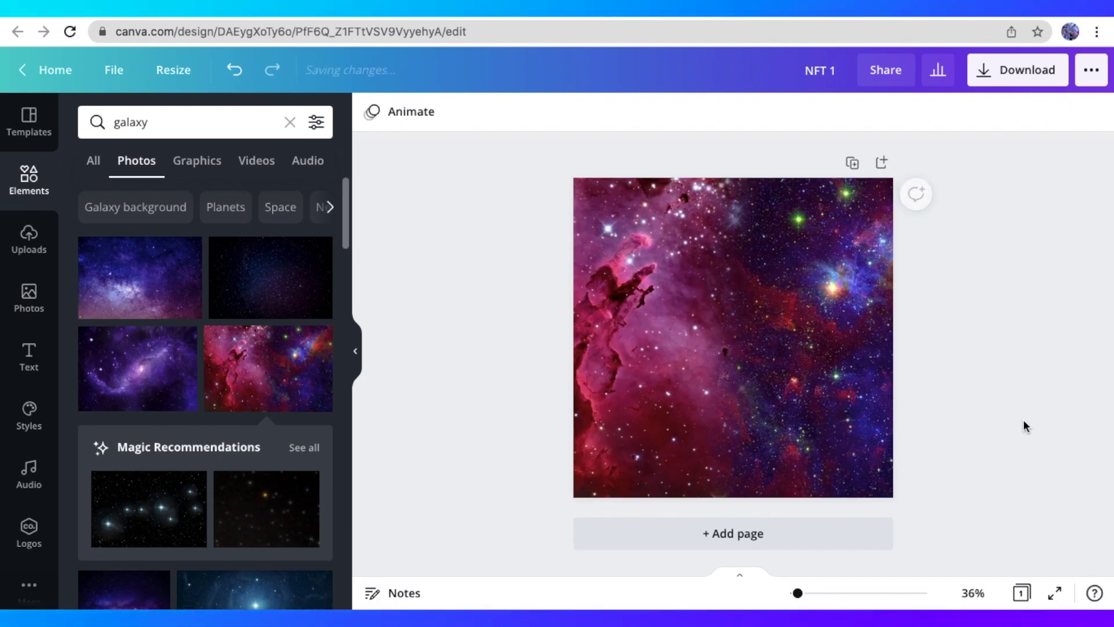
{"action": "left_click", "coordinate": [794, 489]}
{"action": "left_click", "coordinate": [975, 367]}
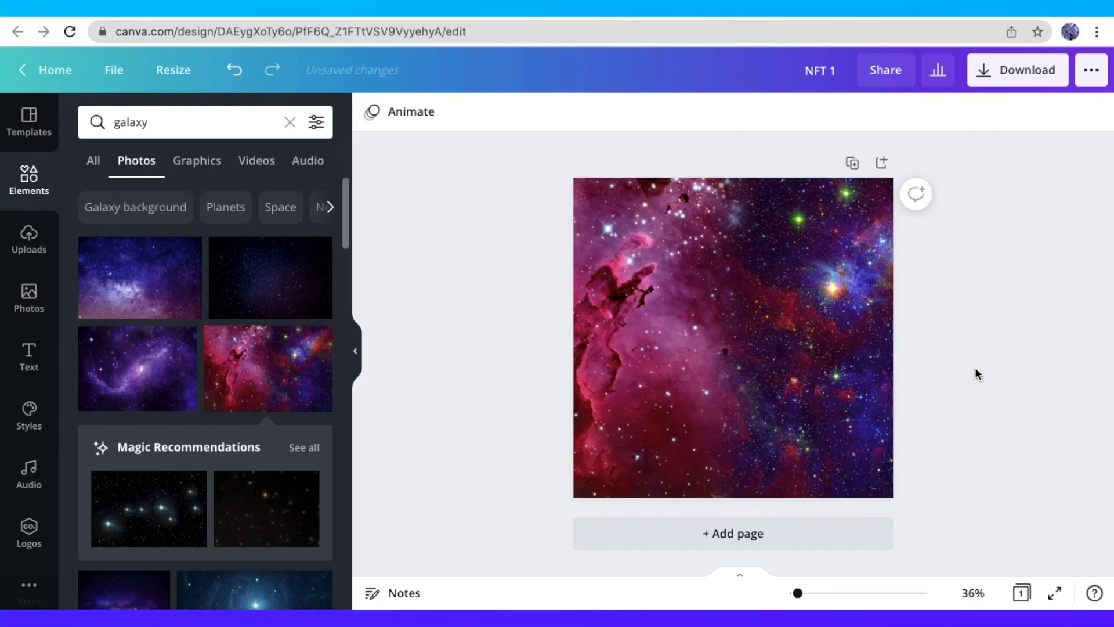
Switch galaxy results to Graphics and place the purple blob over the page centre.
{"action": "left_click", "coordinate": [217, 171]}
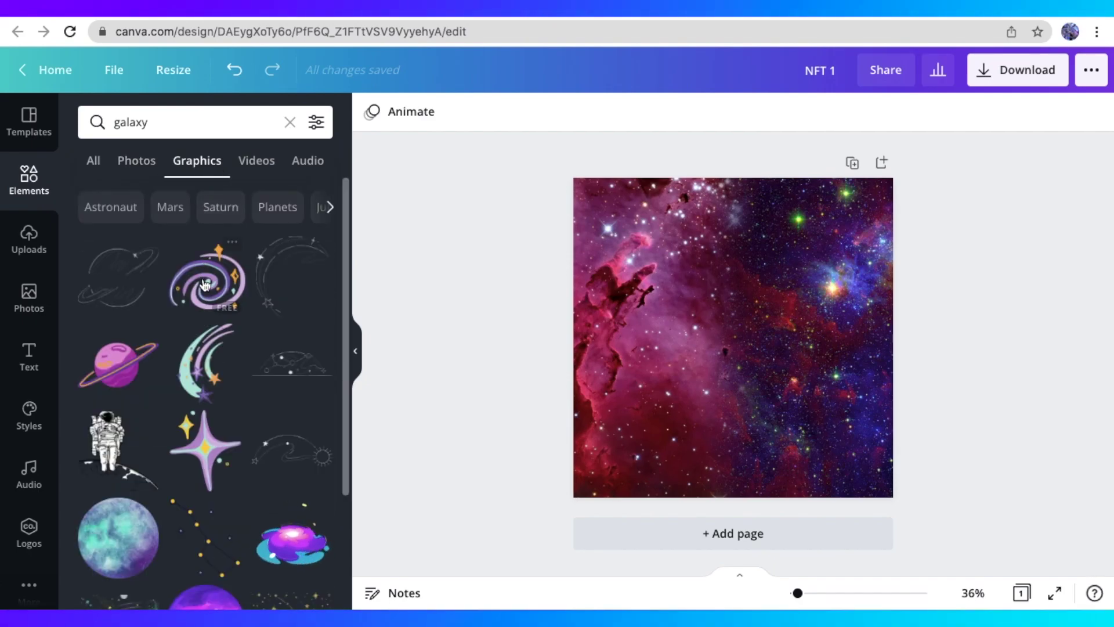
{"action": "scroll", "coordinate": [250, 341], "scroll_direction": "down", "scroll_amount": 5}
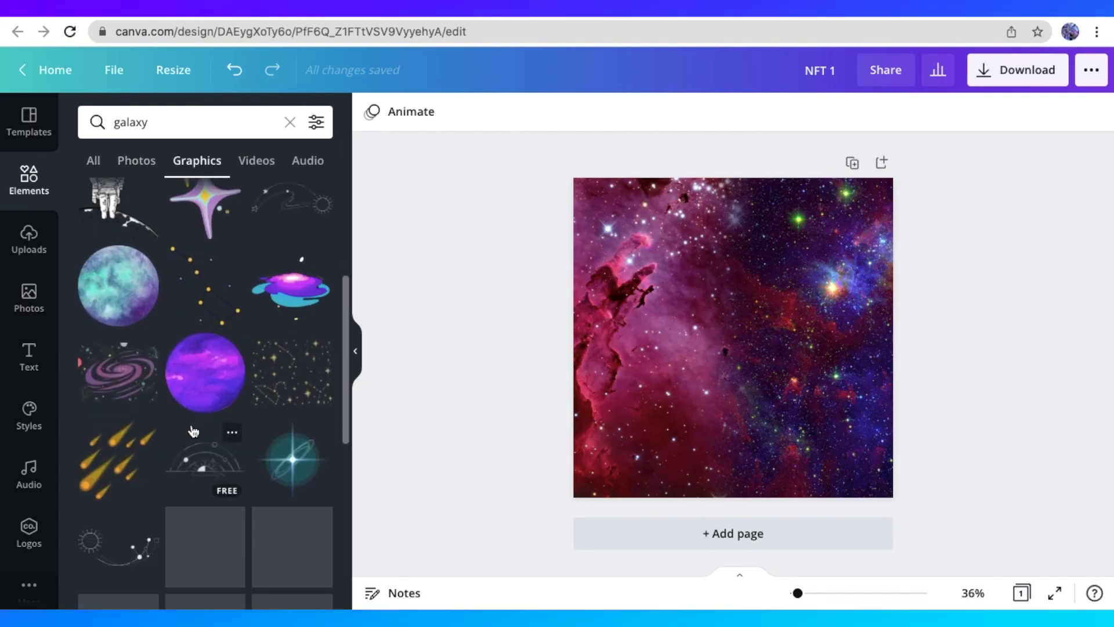
{"action": "left_click", "coordinate": [287, 297]}
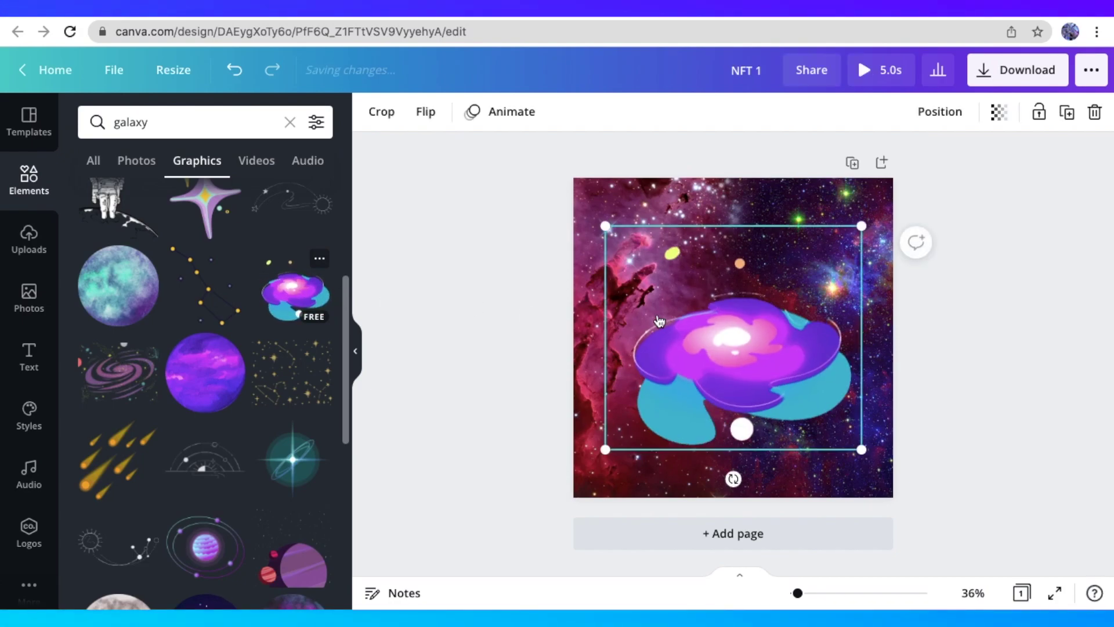
{"action": "left_click_drag", "start_coordinate": [697, 337], "coordinate": [695, 351]}
Browse the galaxy video results, then clear the galaxy search.
{"action": "scroll", "coordinate": [249, 396], "scroll_direction": "down", "scroll_amount": 10}
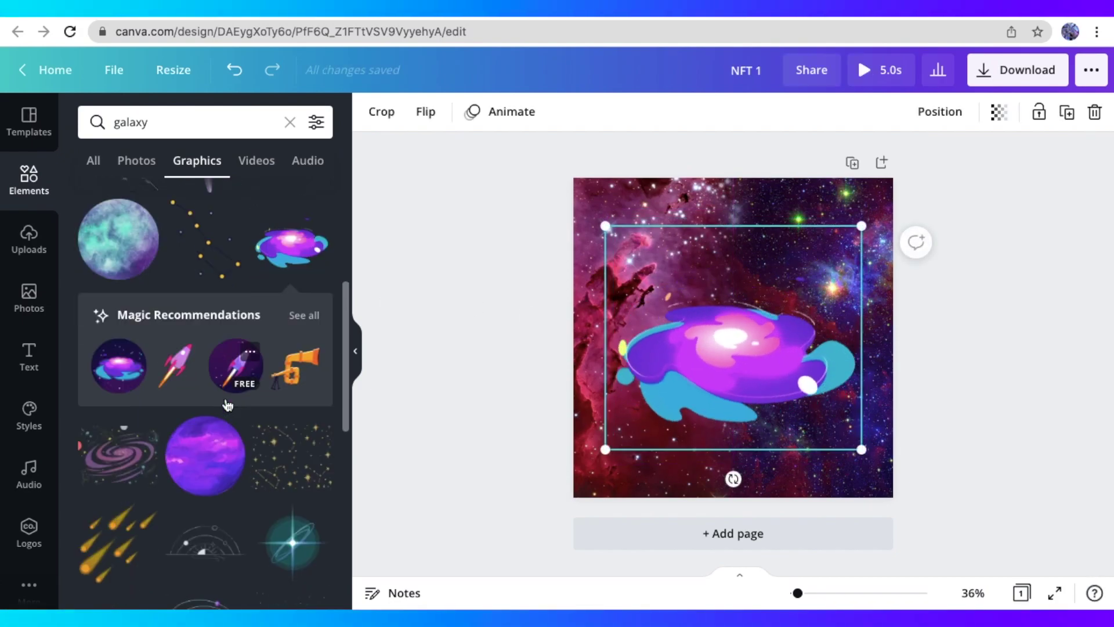
{"action": "scroll", "coordinate": [170, 298], "scroll_direction": "down", "scroll_amount": 3}
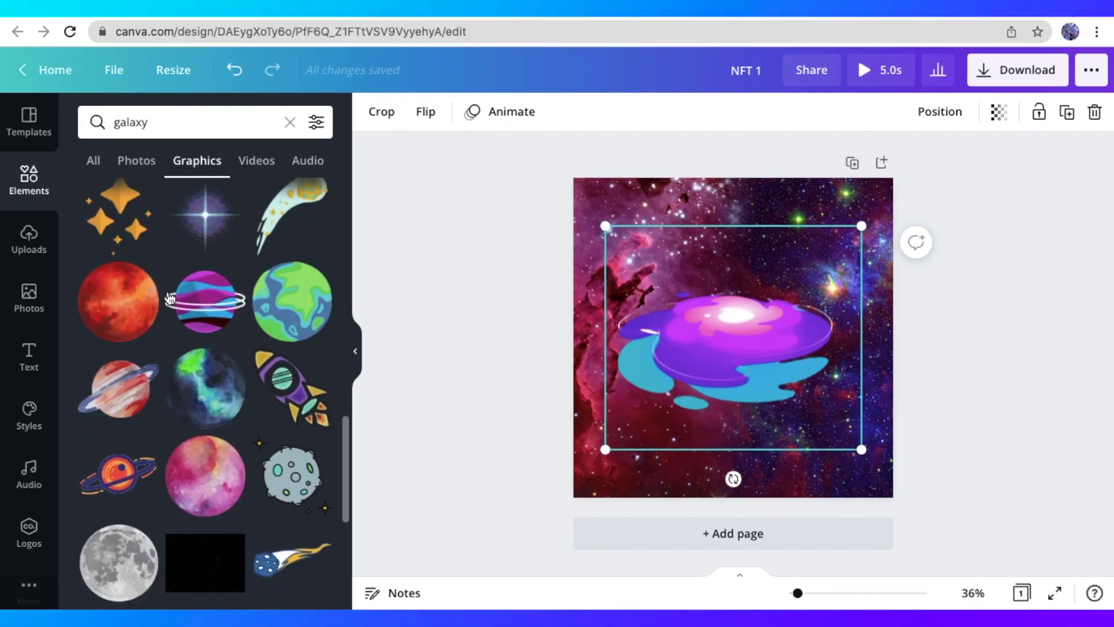
{"action": "scroll", "coordinate": [208, 228], "scroll_direction": "down", "scroll_amount": 2}
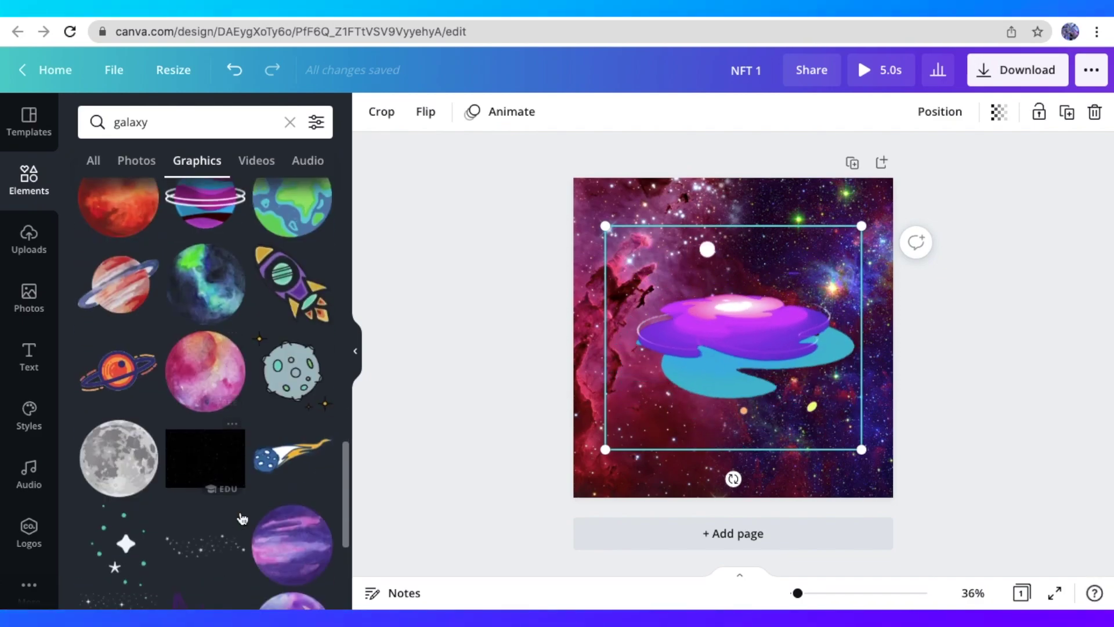
{"action": "left_click", "coordinate": [263, 165]}
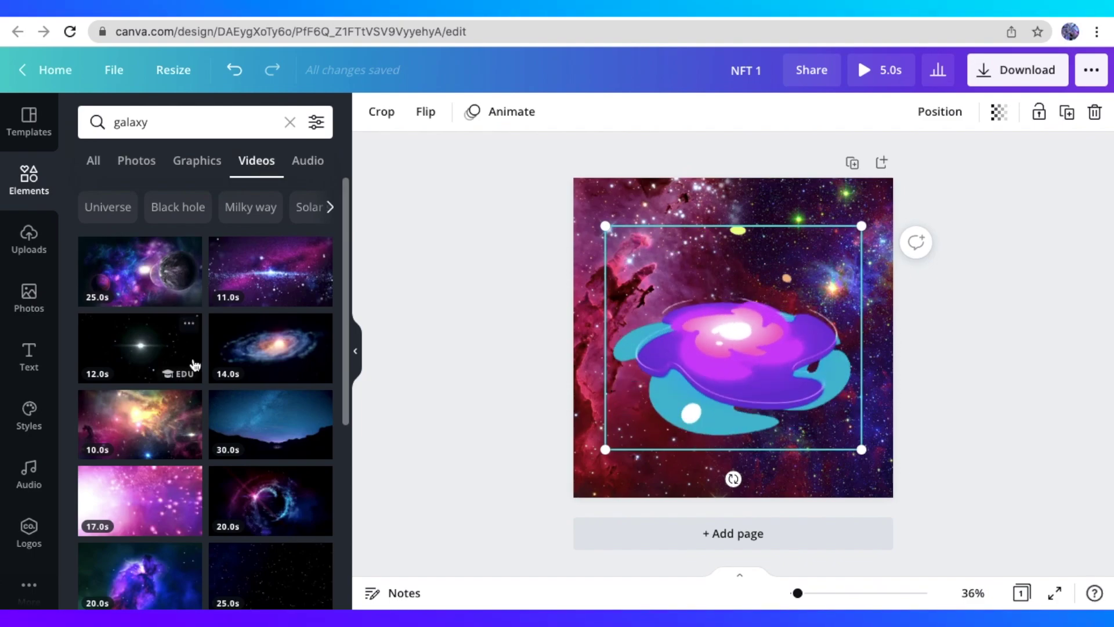
{"action": "scroll", "coordinate": [168, 452], "scroll_direction": "down", "scroll_amount": 3}
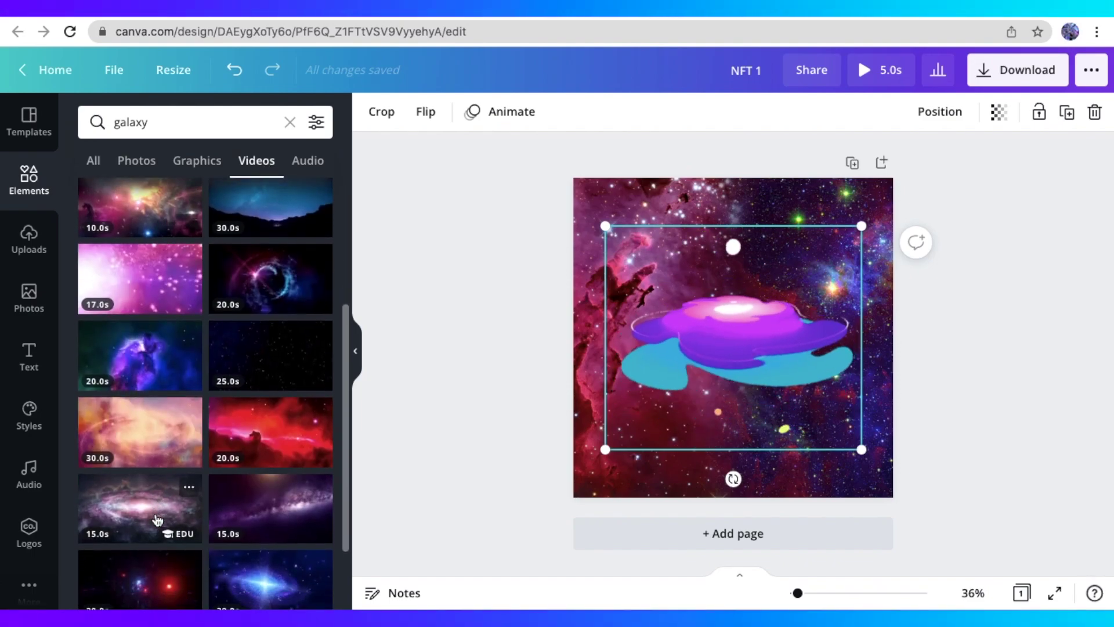
{"action": "scroll", "coordinate": [157, 518], "scroll_direction": "down", "scroll_amount": 2}
{"action": "scroll", "coordinate": [157, 518], "scroll_direction": "down", "scroll_amount": 3}
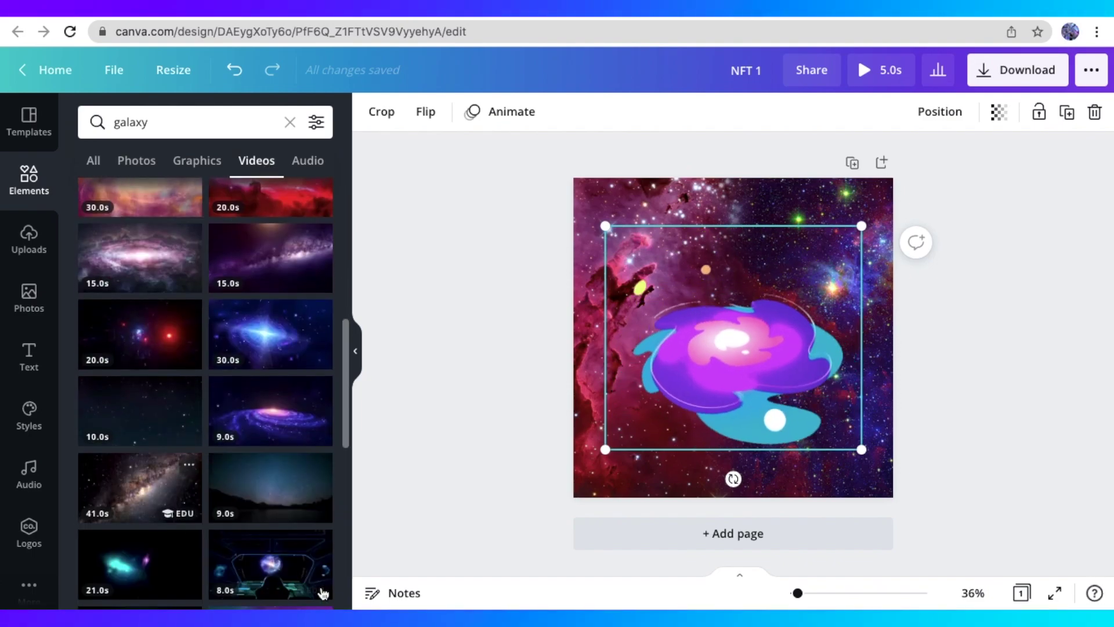
{"action": "left_click", "coordinate": [94, 160]}
{"action": "left_click", "coordinate": [287, 123]}
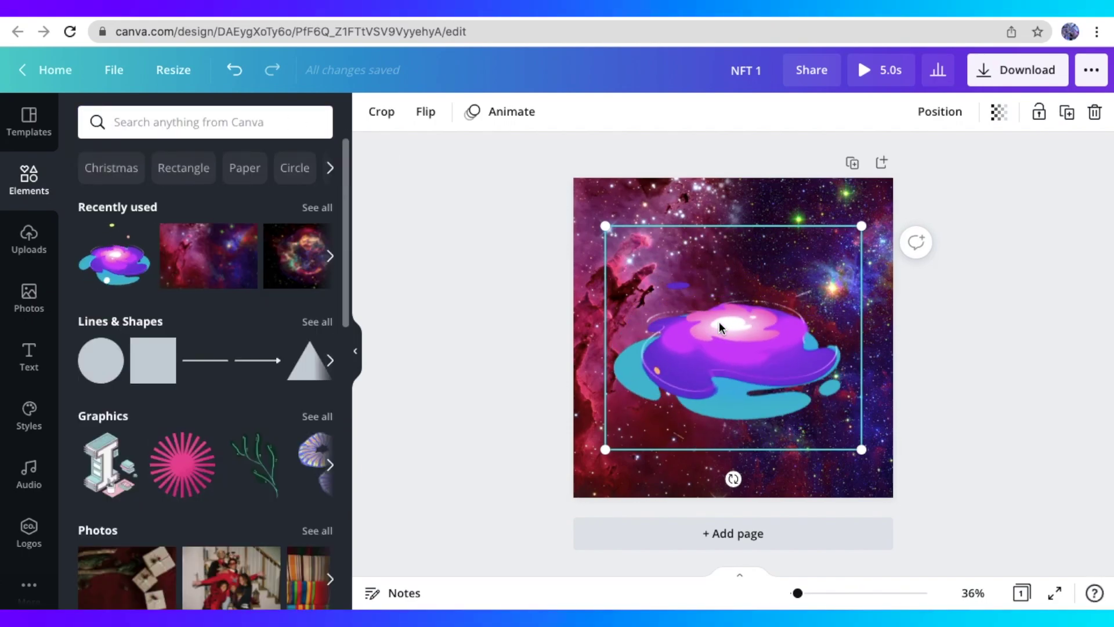
Delete the blob and search Elements photos for 'pyramid'.
{"action": "key", "text": "Delete"}
{"action": "left_click", "coordinate": [217, 130]}
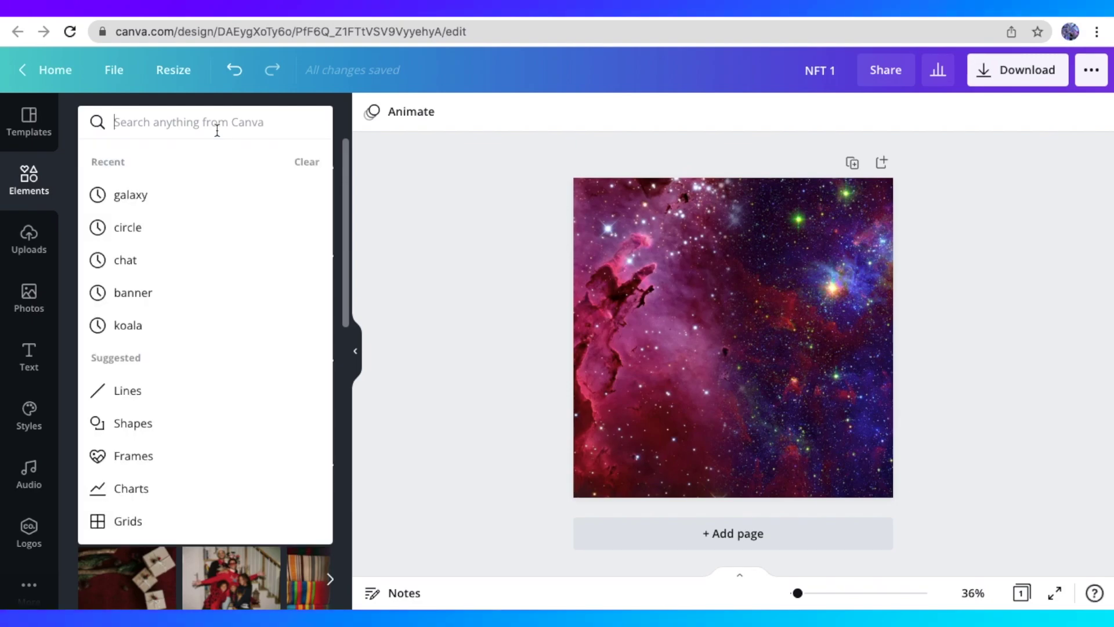
{"action": "type", "text": "pyramic"}
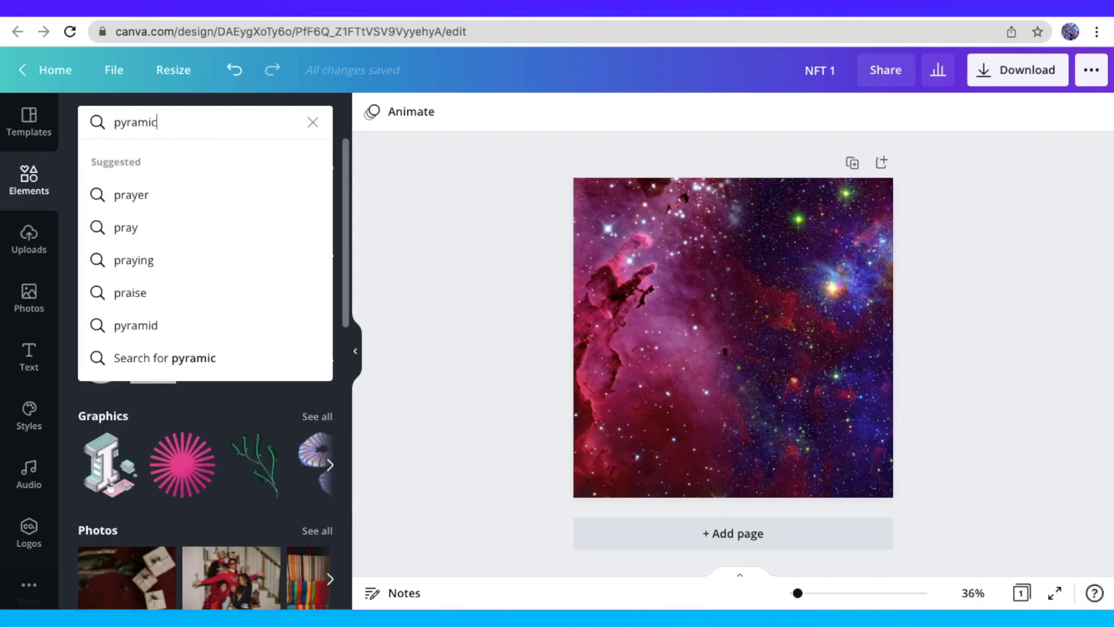
{"action": "key", "text": "BackSpace"}
{"action": "type", "text": "d"}
{"action": "key", "text": "Return"}
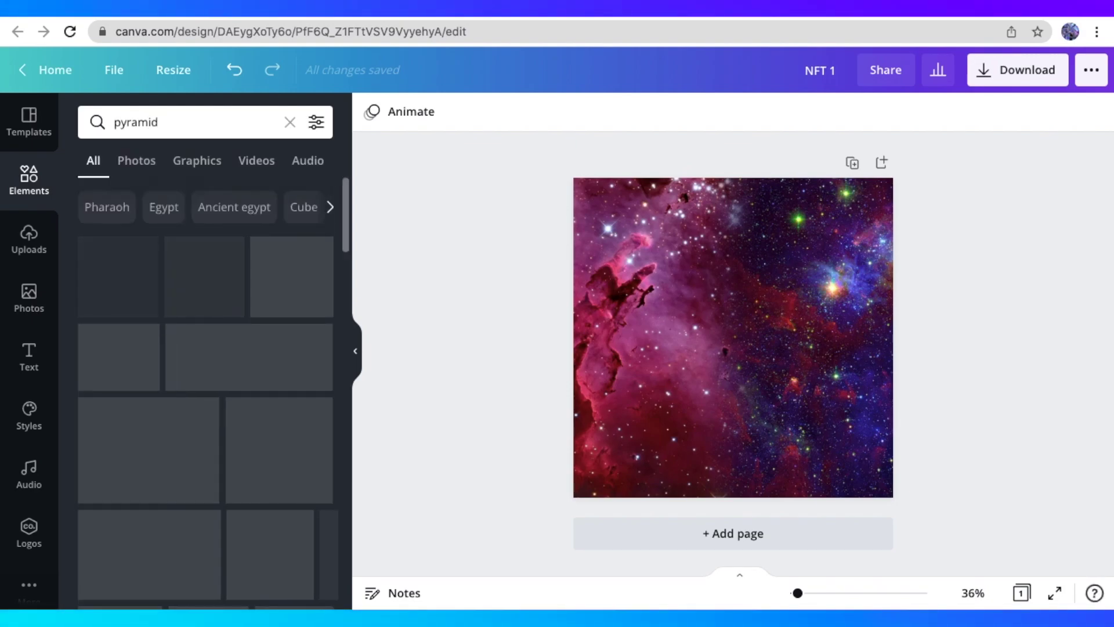
{"action": "left_click", "coordinate": [137, 161]}
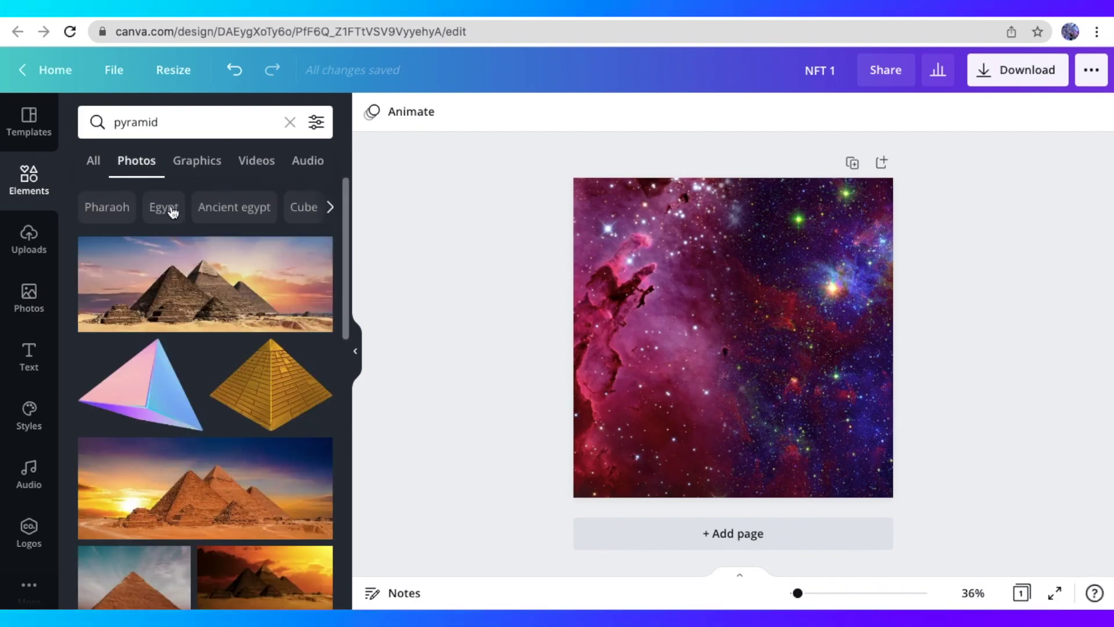
Add the Giza pyramids photo, nudge it into place and open its Edit image options.
{"action": "scroll", "coordinate": [195, 316], "scroll_direction": "down", "scroll_amount": 10}
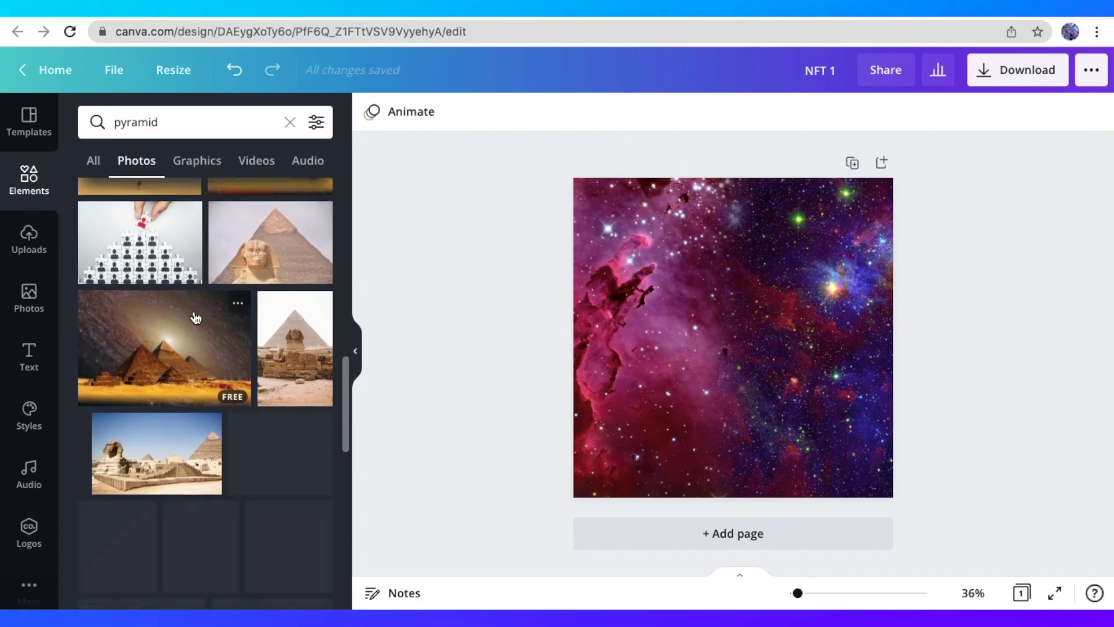
{"action": "scroll", "coordinate": [217, 448], "scroll_direction": "down", "scroll_amount": 8}
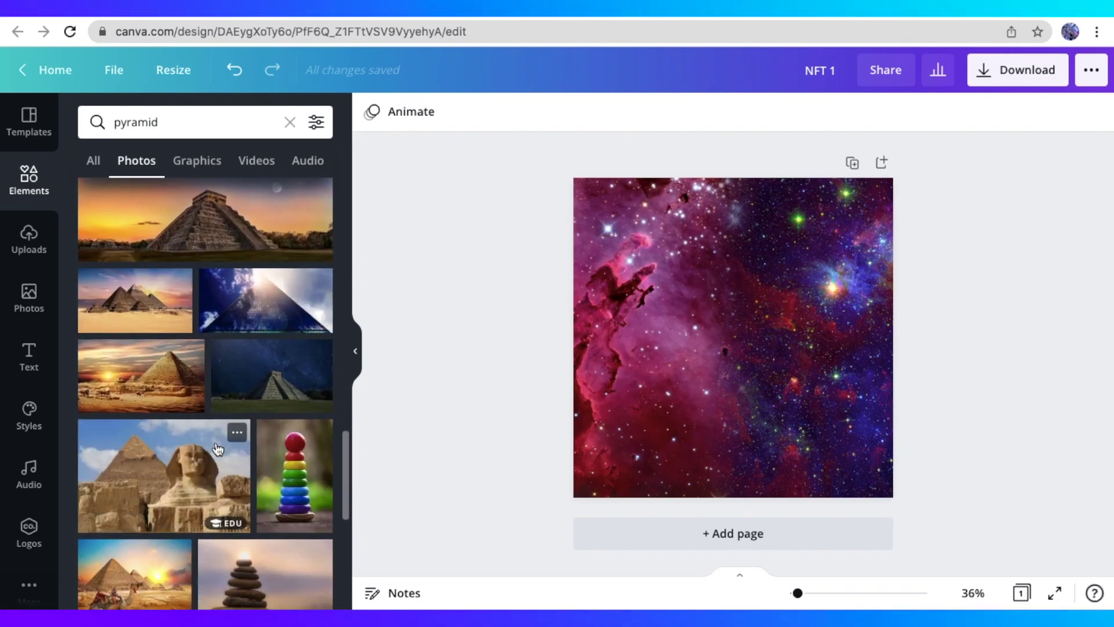
{"action": "left_click", "coordinate": [218, 307]}
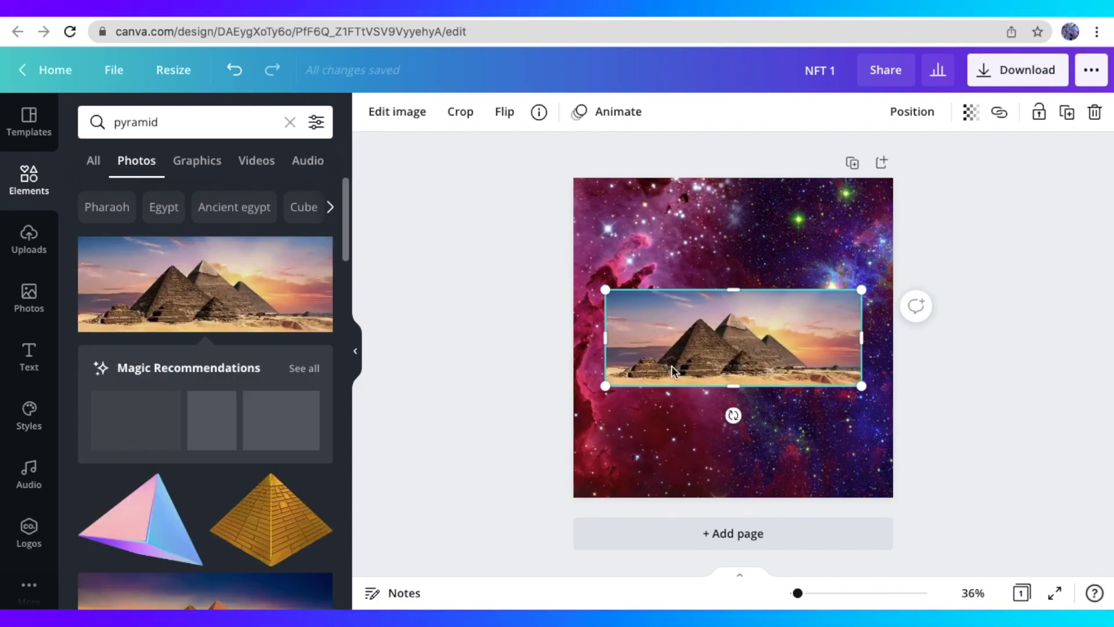
{"action": "left_click_drag", "start_coordinate": [704, 367], "coordinate": [703, 353]}
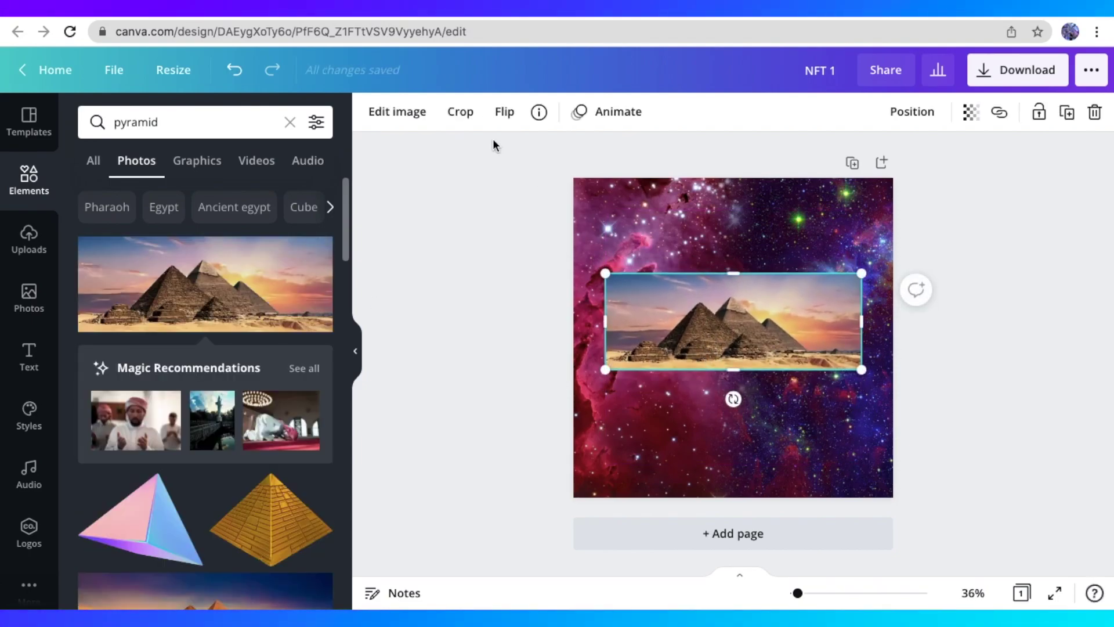
{"action": "left_click", "coordinate": [394, 111]}
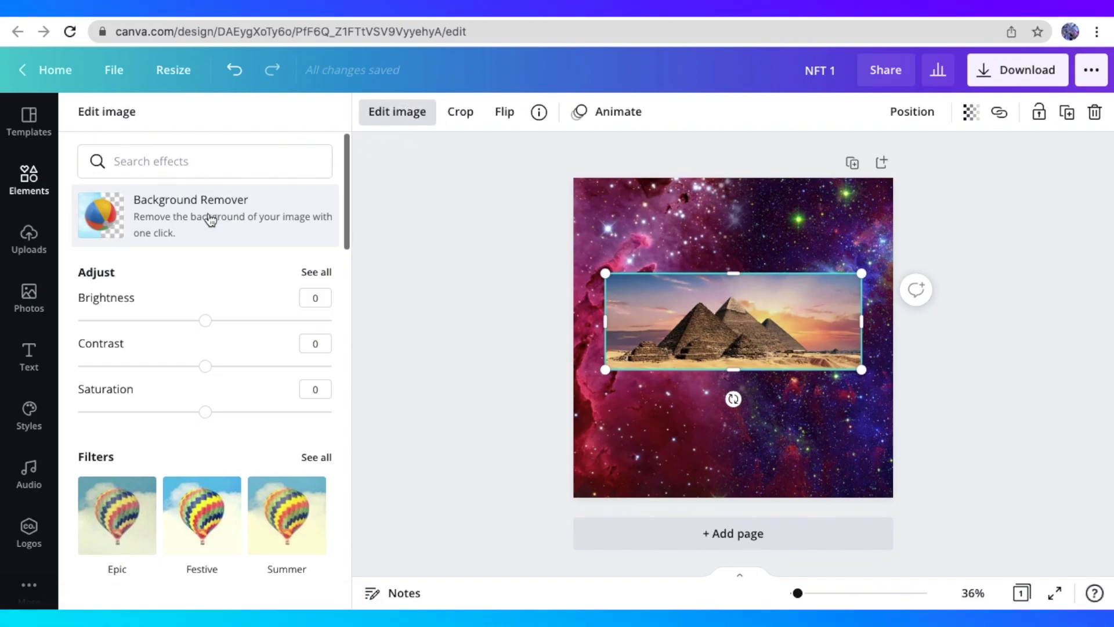
Apply Background Remover to the pyramids and stretch them across the page bottom.
{"action": "left_click", "coordinate": [190, 226]}
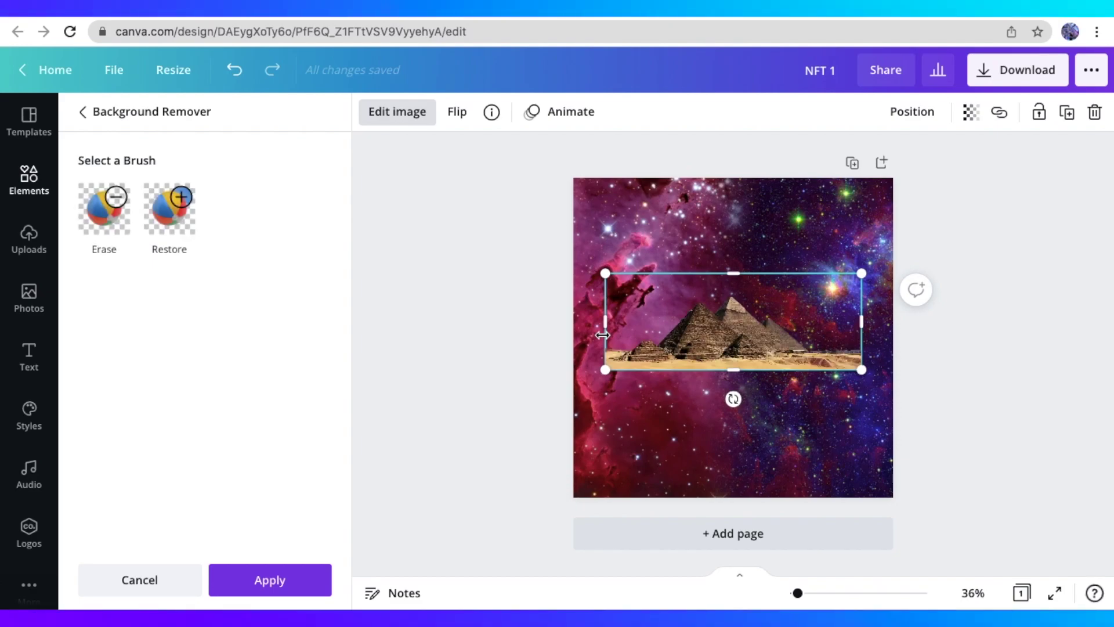
{"action": "left_click", "coordinate": [268, 577]}
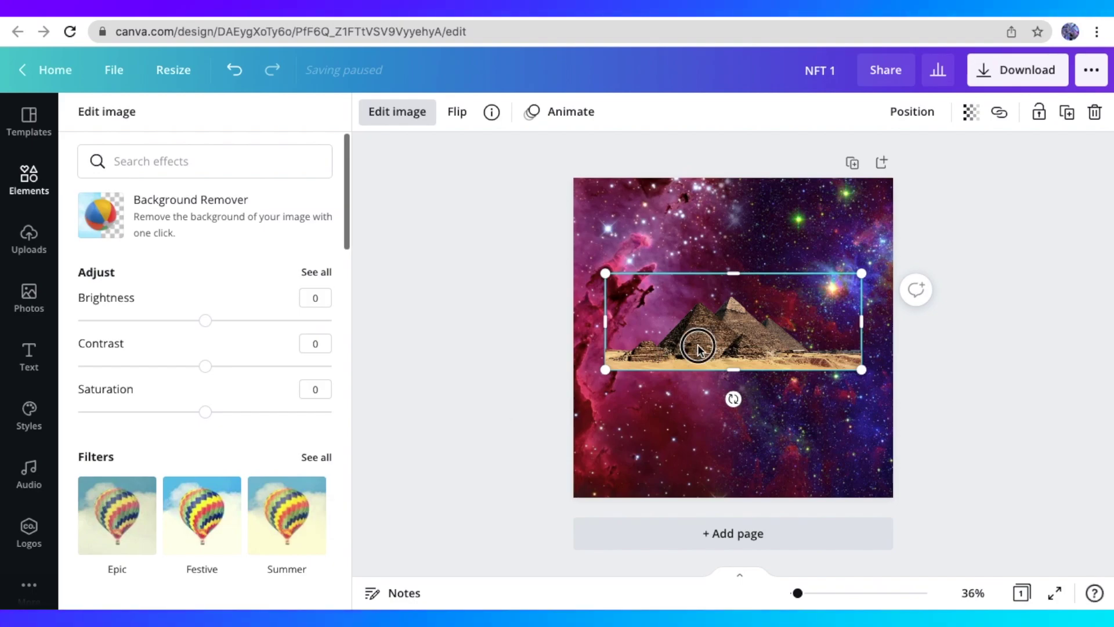
{"action": "left_click_drag", "start_coordinate": [698, 348], "coordinate": [652, 425]}
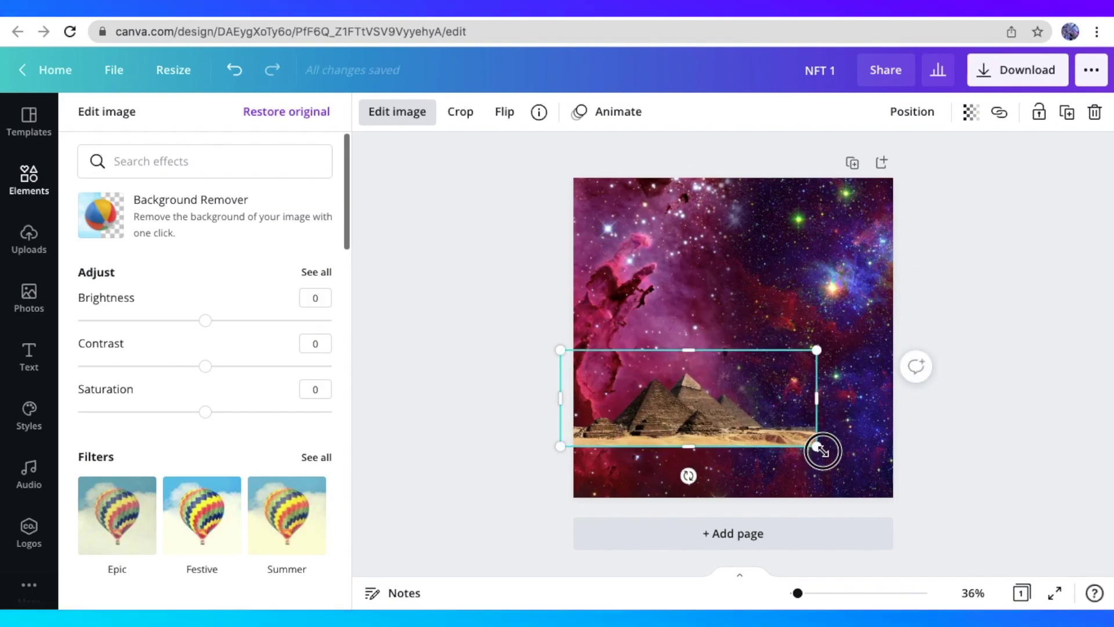
{"action": "left_click_drag", "start_coordinate": [822, 450], "coordinate": [944, 531]}
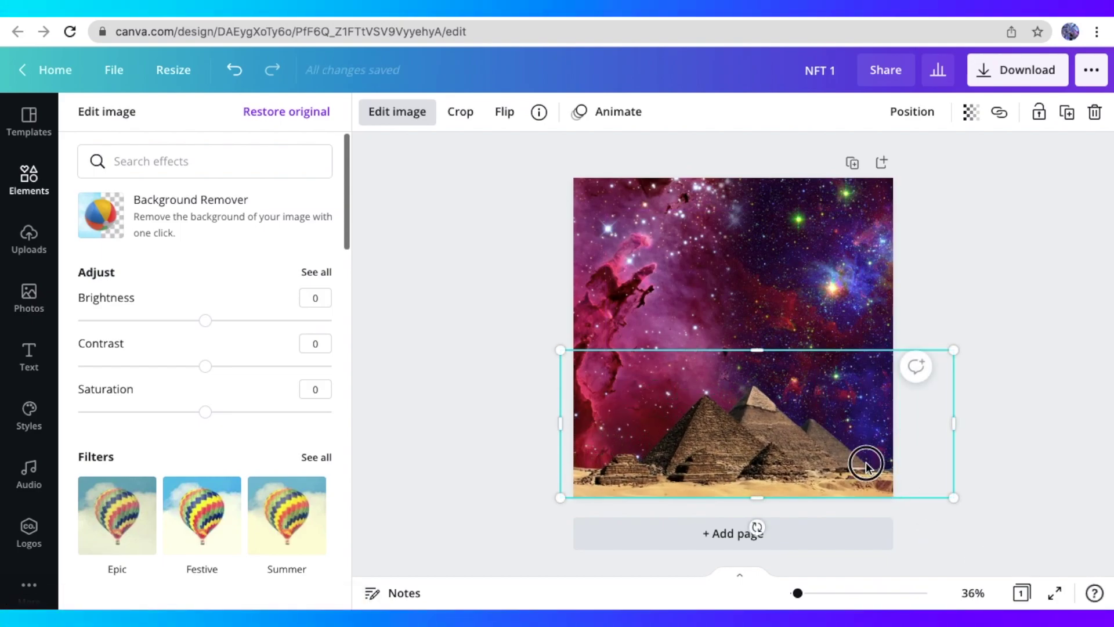
{"action": "left_click_drag", "start_coordinate": [866, 464], "coordinate": [846, 464]}
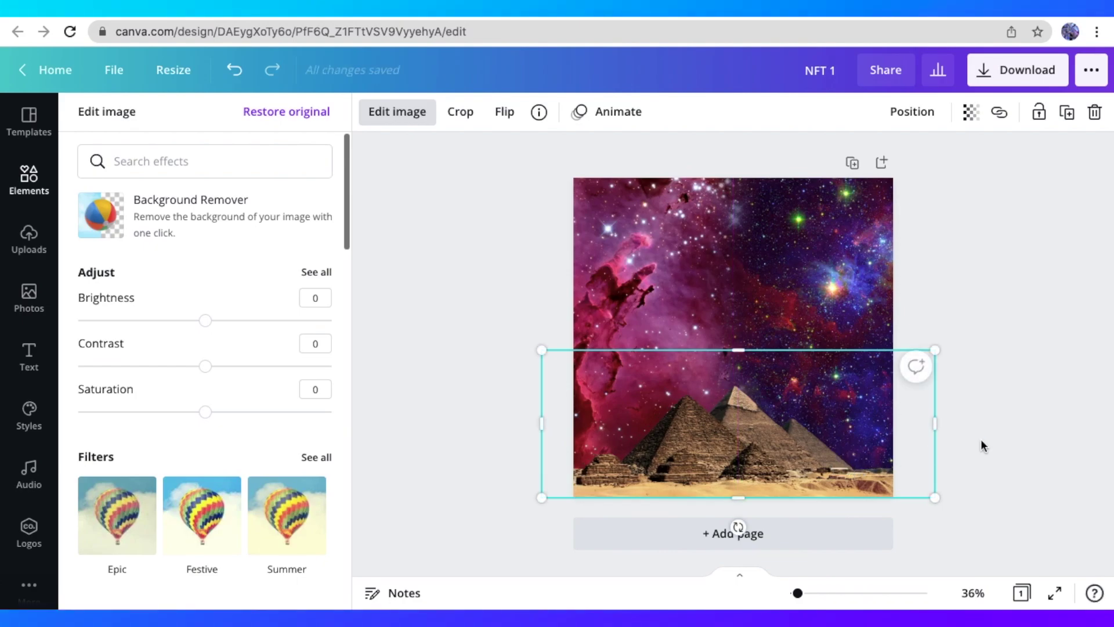
{"action": "key", "text": "Escape"}
{"action": "key", "text": "Escape"}
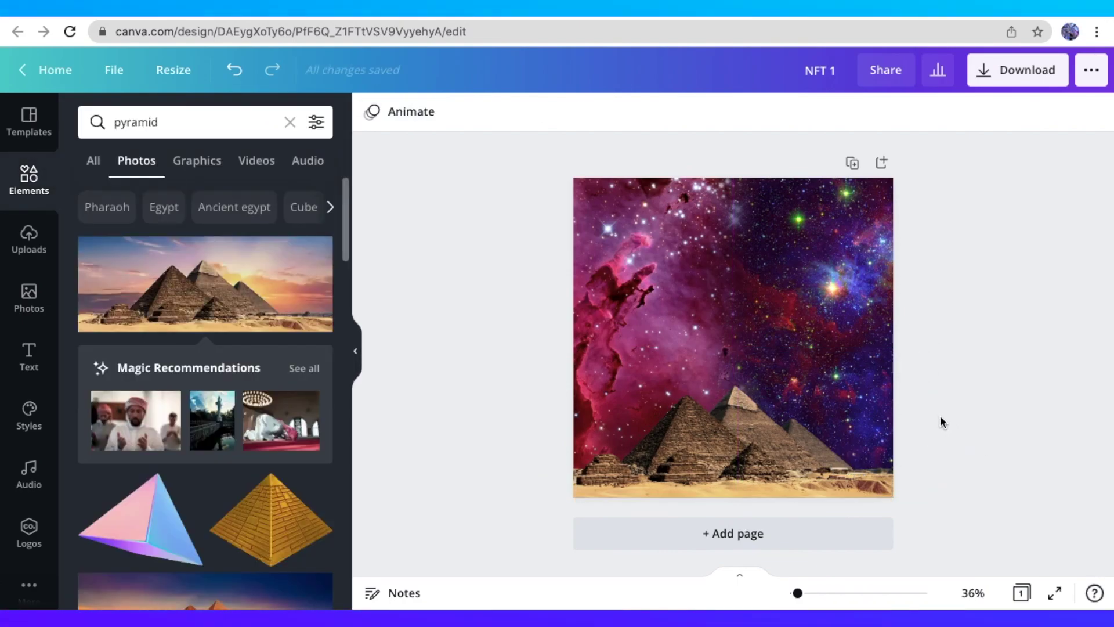
Search 'moon', place the grey full moon top-right and open its Edit image panel.
{"action": "left_click", "coordinate": [289, 124]}
{"action": "type", "text": "mo"}
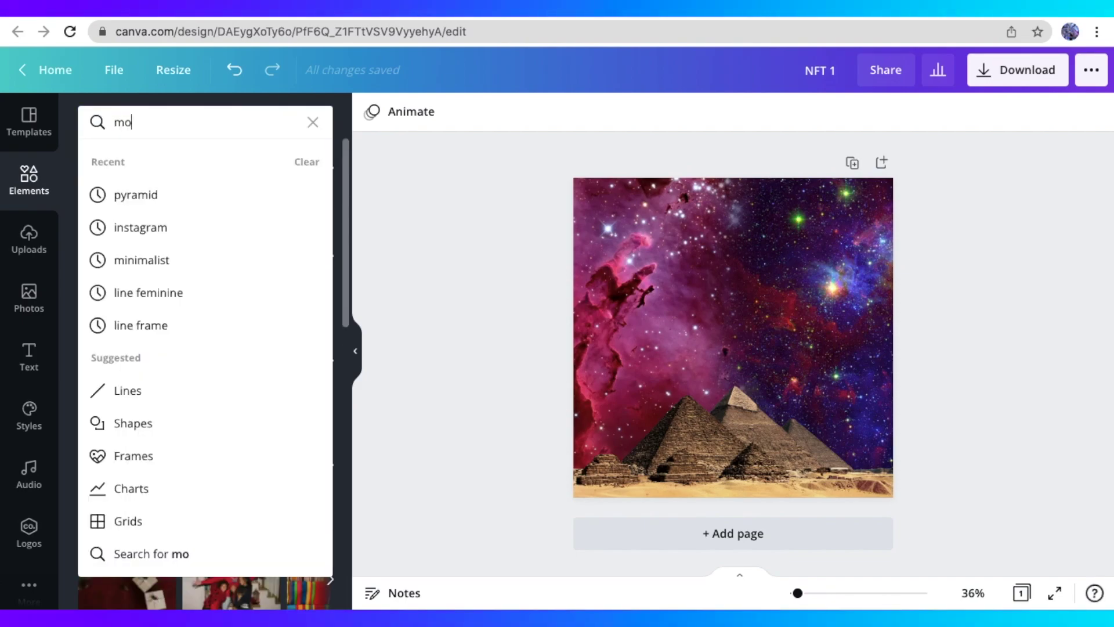
{"action": "type", "text": "on"}
{"action": "key", "text": "Return"}
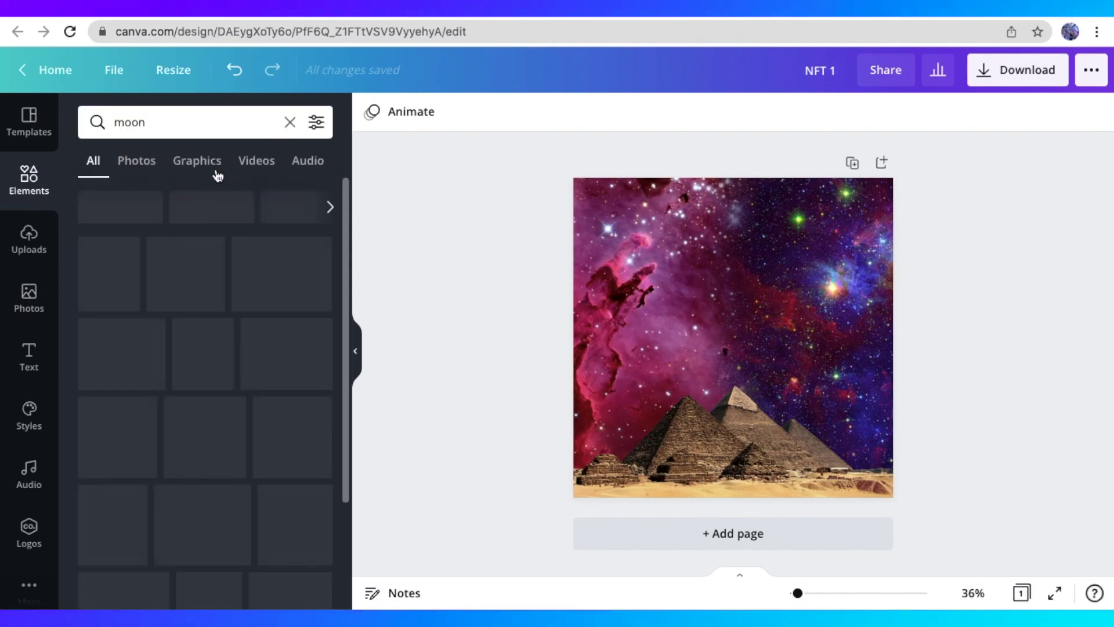
{"action": "scroll", "coordinate": [149, 322], "scroll_direction": "down", "scroll_amount": 1}
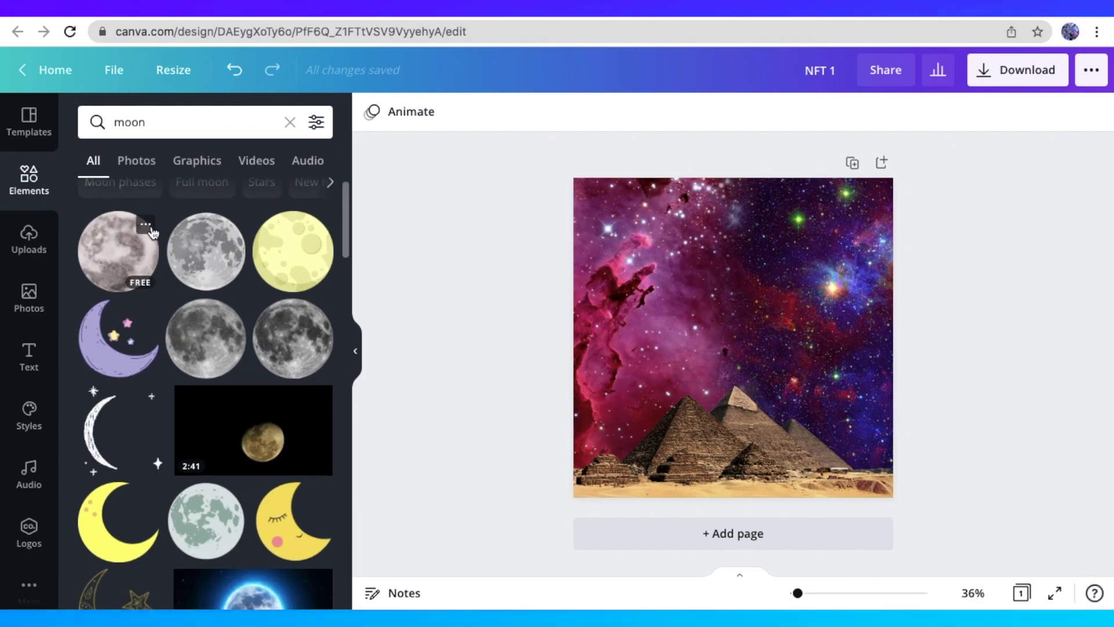
{"action": "scroll", "coordinate": [209, 377], "scroll_direction": "down", "scroll_amount": 3}
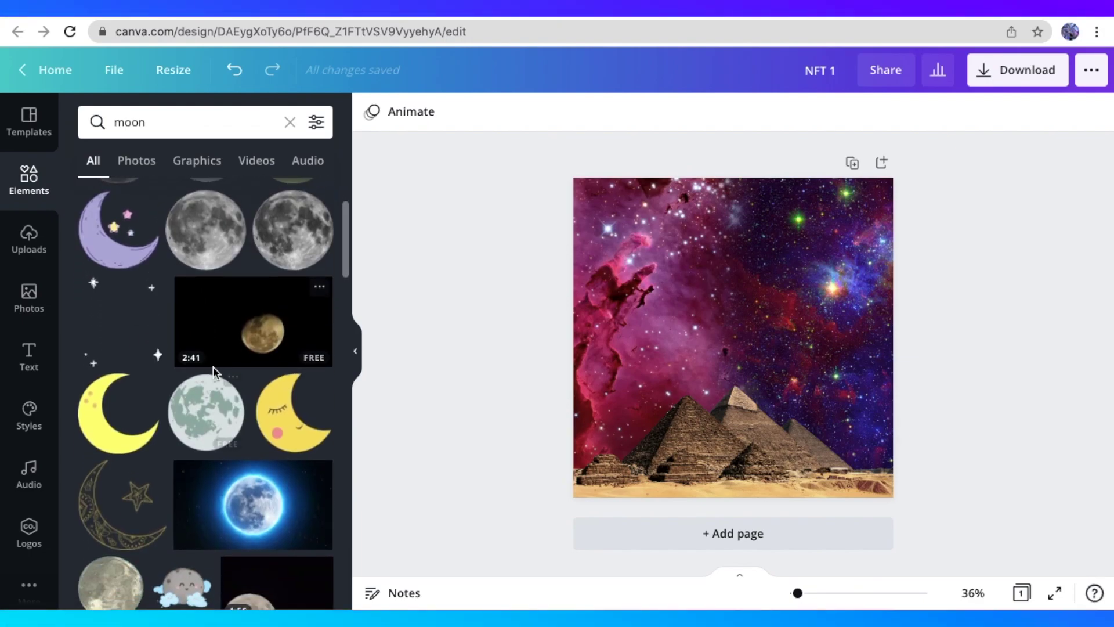
{"action": "scroll", "coordinate": [213, 372], "scroll_direction": "down", "scroll_amount": 6}
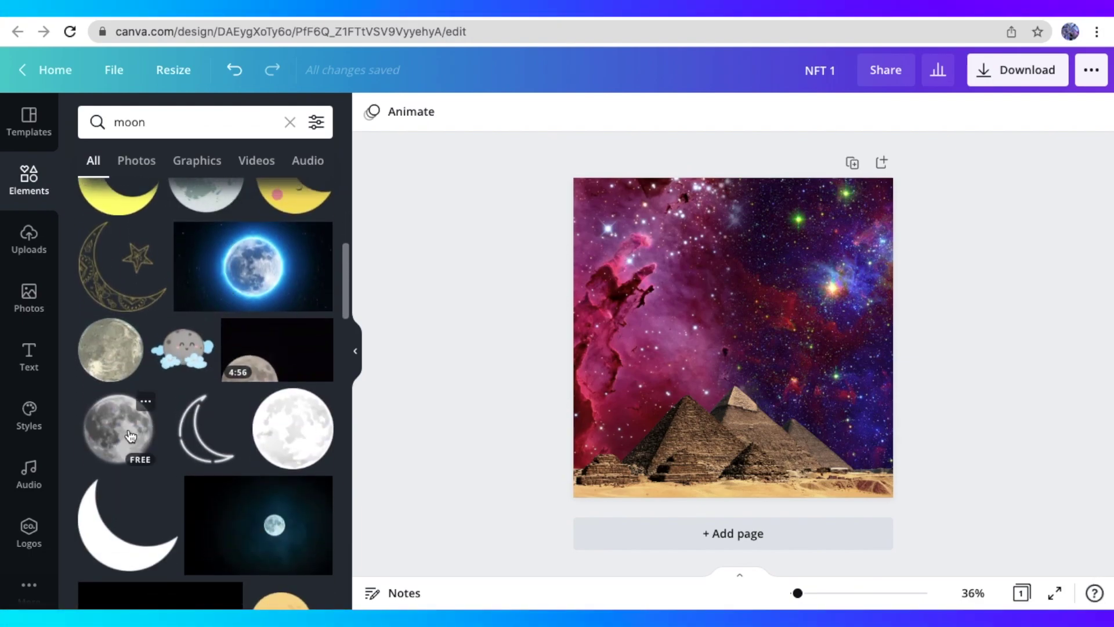
{"action": "left_click", "coordinate": [130, 436]}
{"action": "left_click_drag", "start_coordinate": [748, 332], "coordinate": [870, 227]}
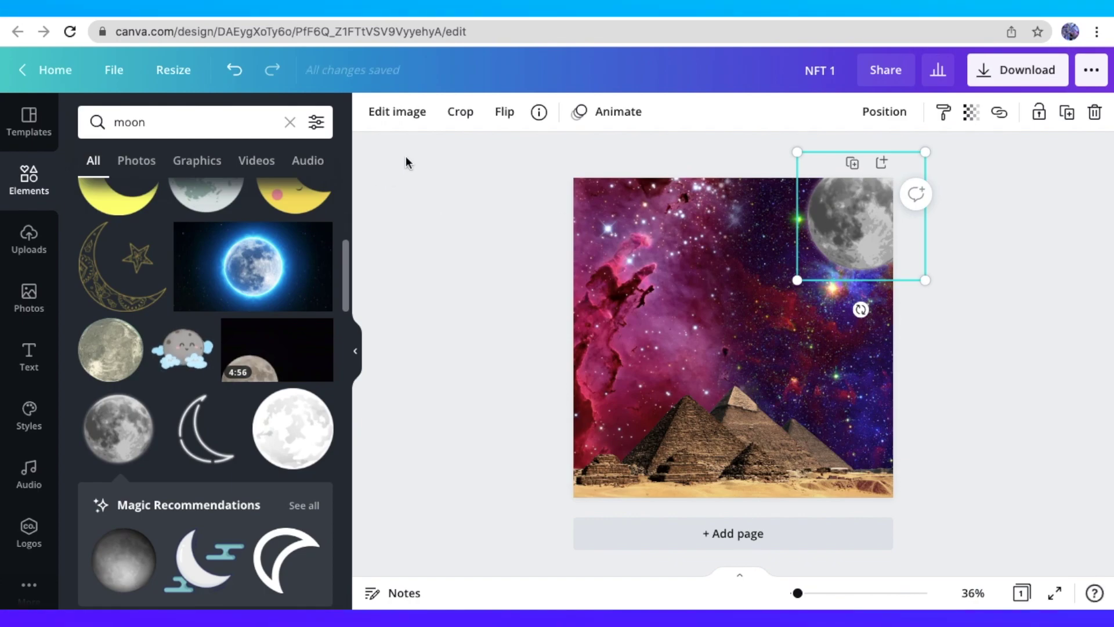
{"action": "left_click", "coordinate": [406, 113]}
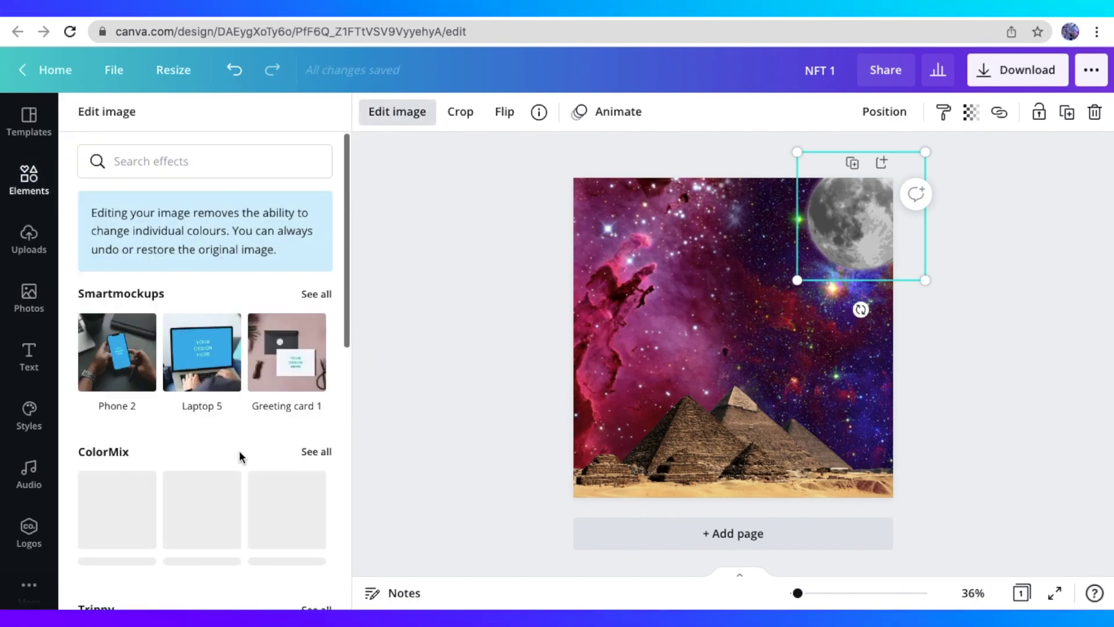
Give the moon the Trippy 'Trace' effect and move it into the sky's upper-right corner.
{"action": "scroll", "coordinate": [239, 458], "scroll_direction": "down", "scroll_amount": 3}
{"action": "scroll", "coordinate": [238, 458], "scroll_direction": "up", "scroll_amount": 2}
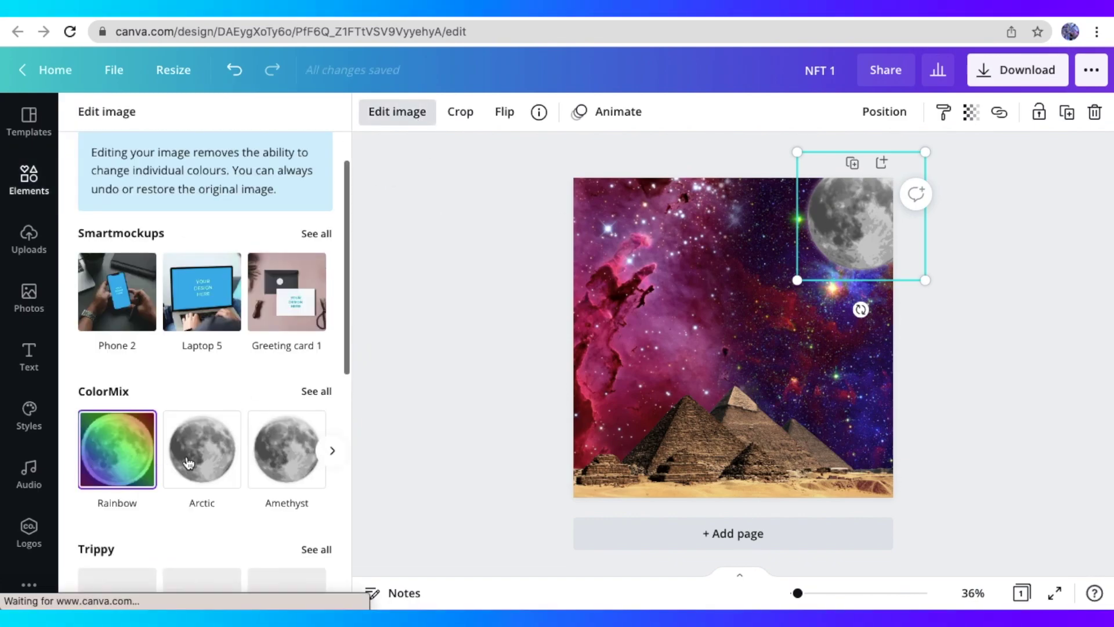
{"action": "scroll", "coordinate": [286, 452], "scroll_direction": "down", "scroll_amount": 2}
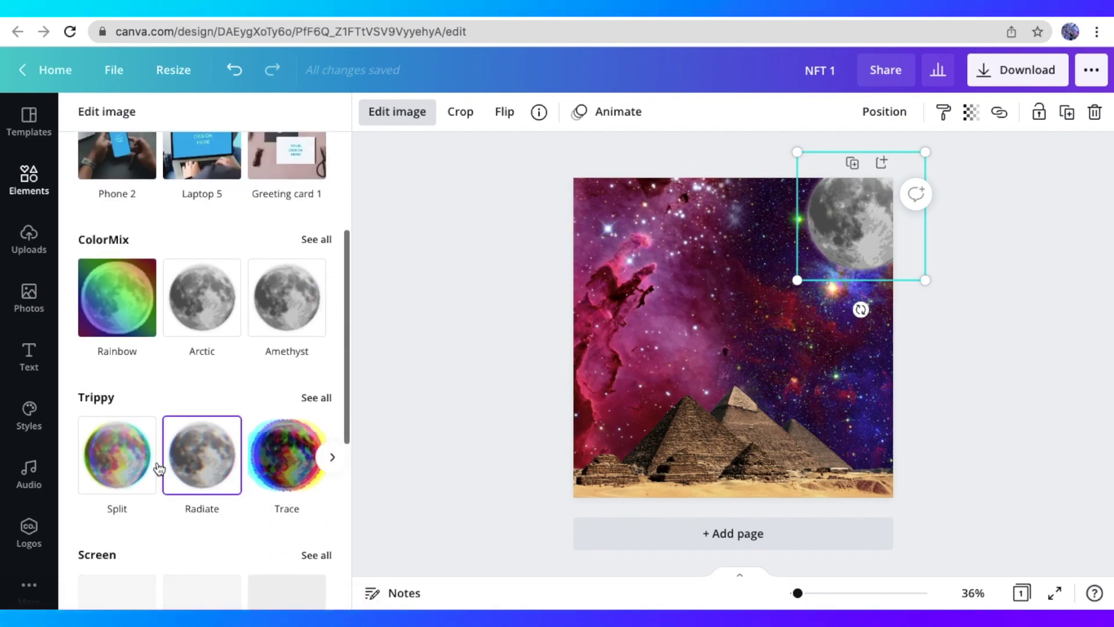
{"action": "left_click", "coordinate": [332, 458]}
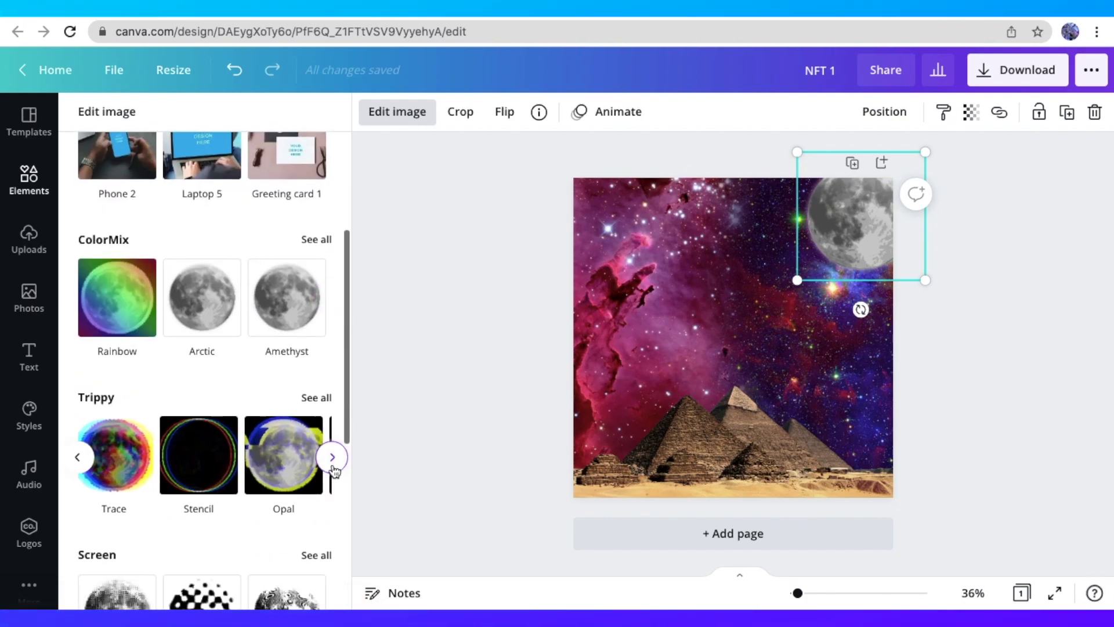
{"action": "scroll", "coordinate": [334, 470], "scroll_direction": "down", "scroll_amount": 2}
{"action": "left_click", "coordinate": [329, 509]}
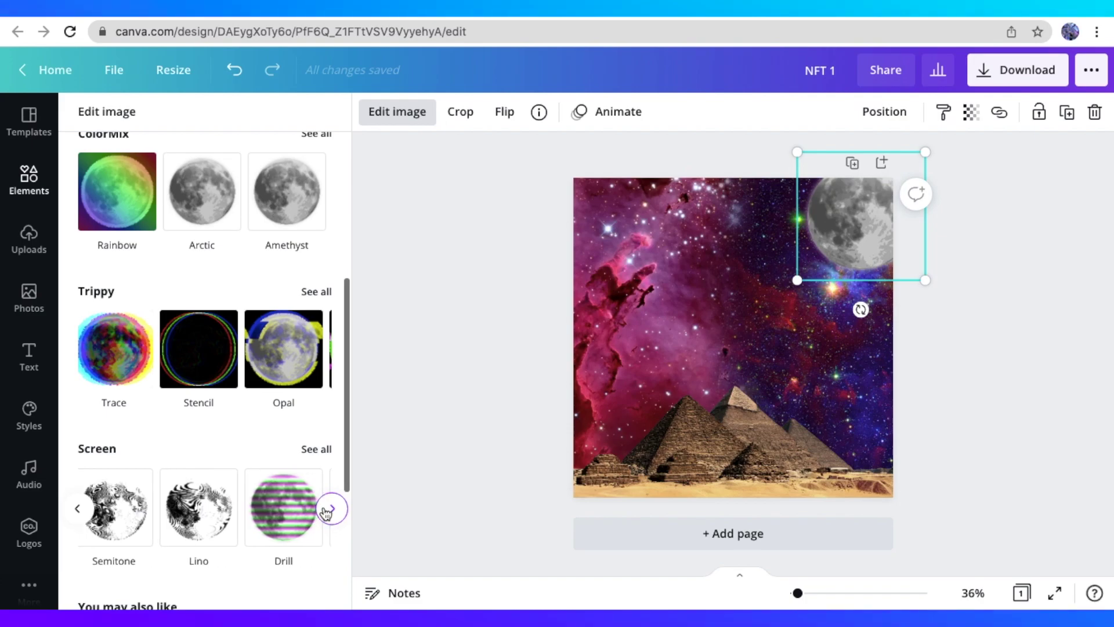
{"action": "left_click", "coordinate": [328, 509]}
{"action": "left_click", "coordinate": [328, 508]}
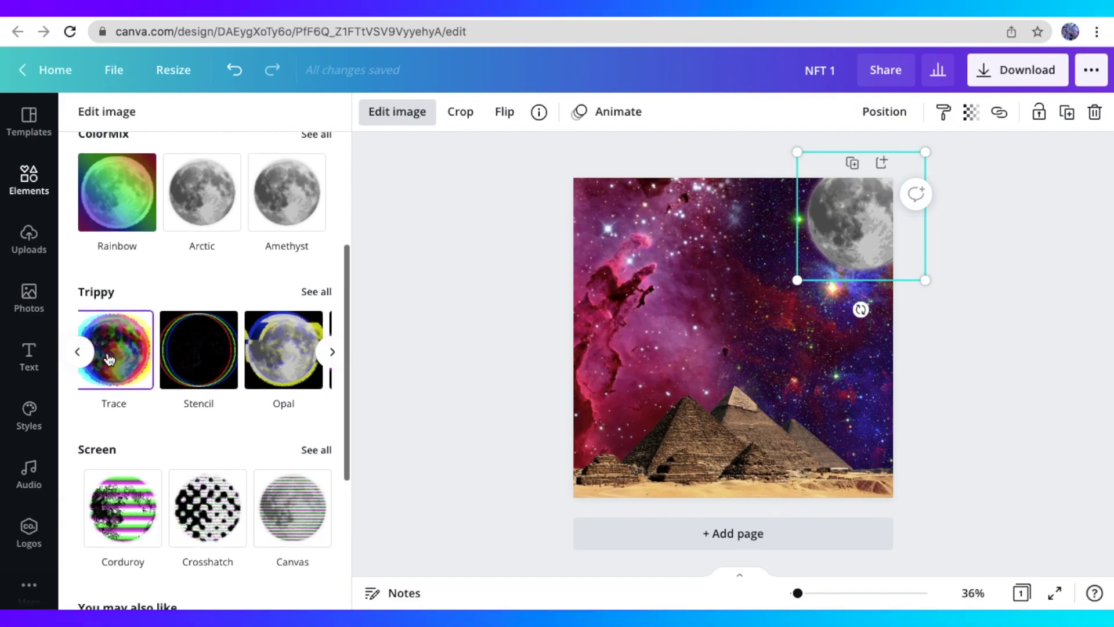
{"action": "left_click", "coordinate": [109, 360]}
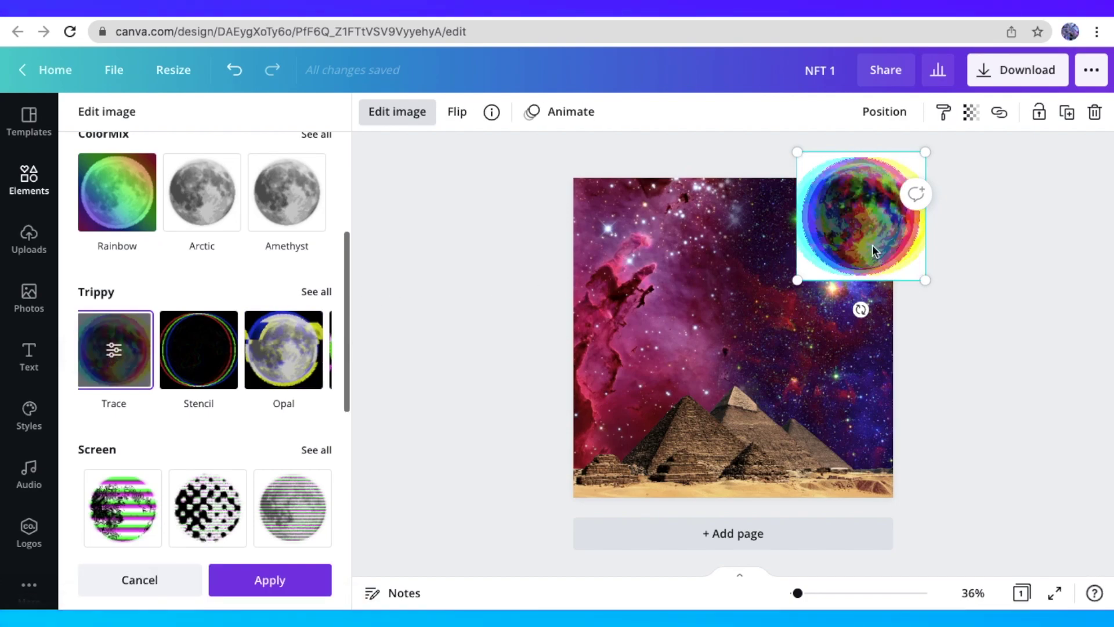
{"action": "key", "text": "Escape"}
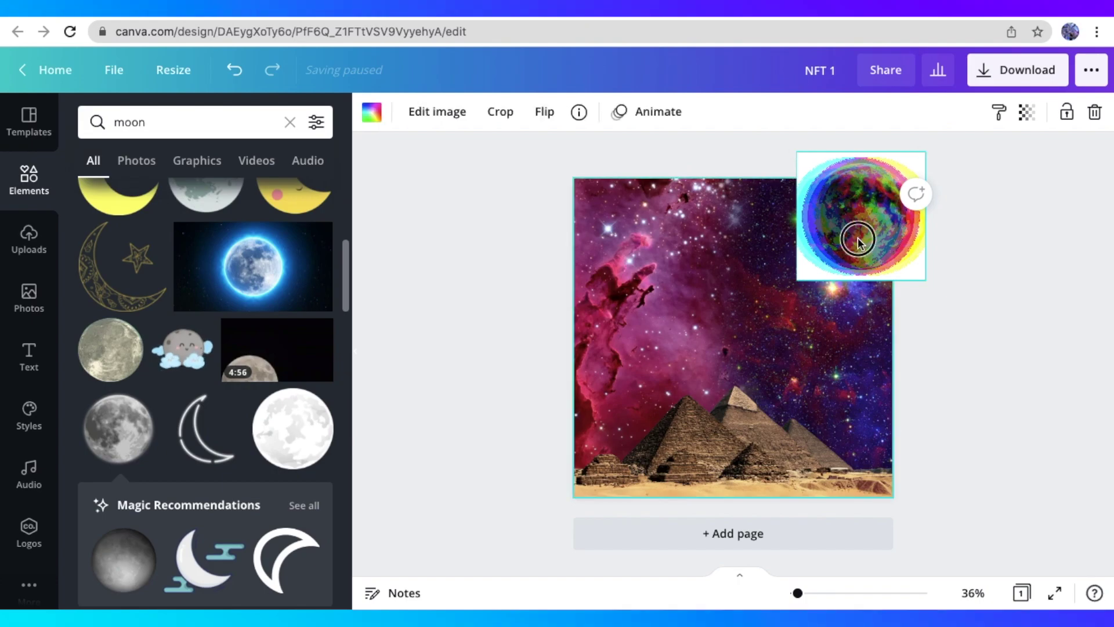
{"action": "mouse_move", "coordinate": [853, 239]}
{"action": "left_mouse_down"}
{"action": "mouse_move", "coordinate": [822, 273]}
{"action": "mouse_move", "coordinate": [842, 245]}
{"action": "left_mouse_up"}
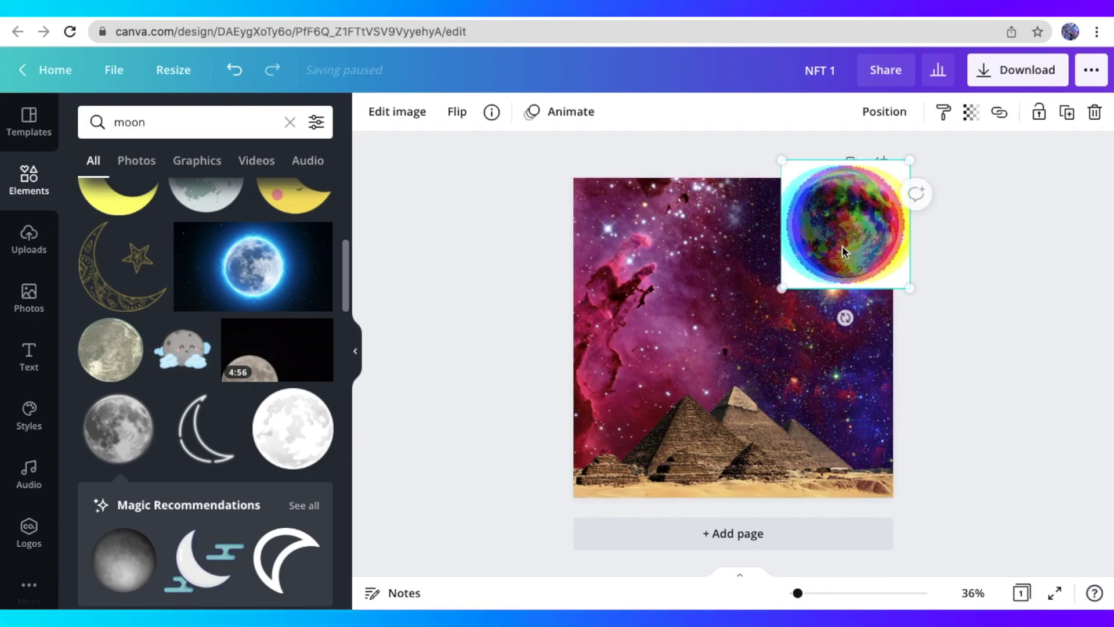
Apply the Trippy 'Fluorite' glitch effect to the nebula background image.
{"action": "left_click", "coordinate": [661, 257]}
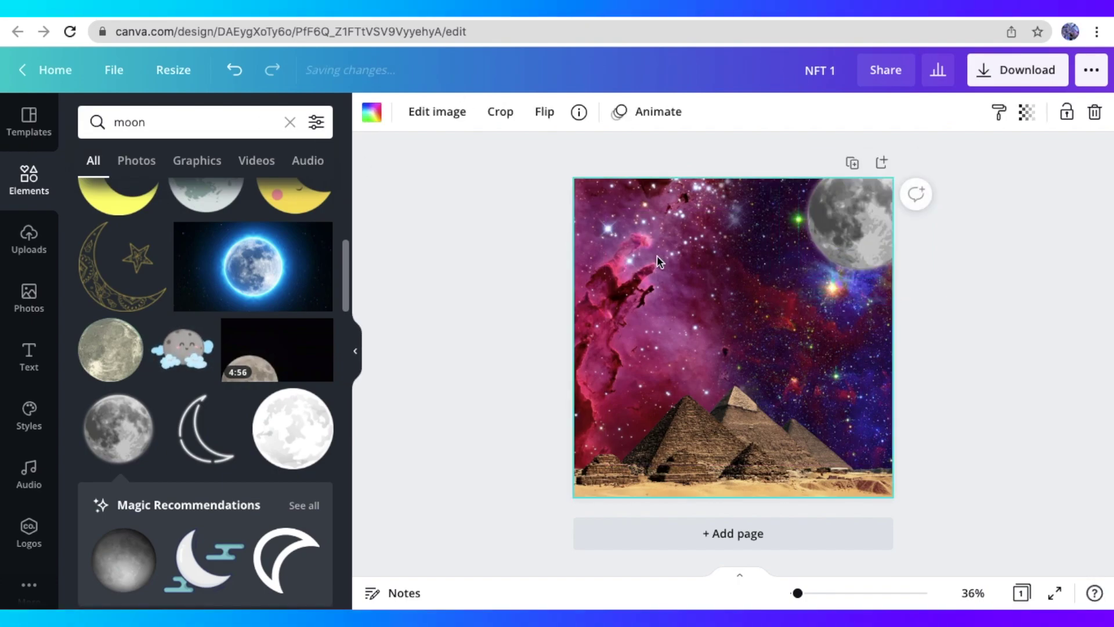
{"action": "left_click", "coordinate": [452, 122]}
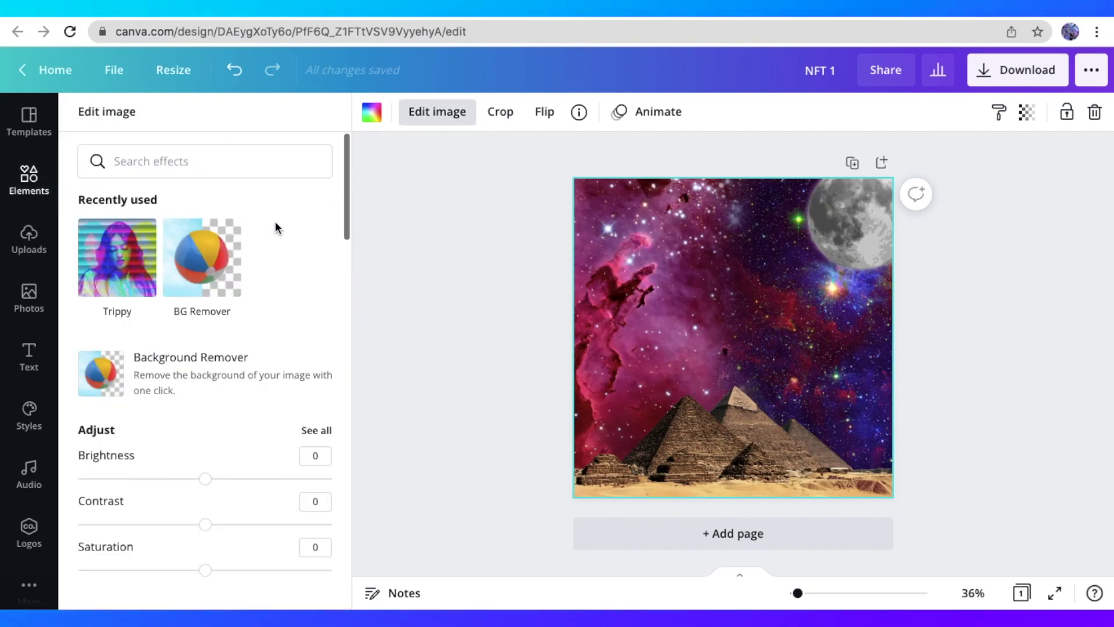
{"action": "scroll", "coordinate": [279, 342], "scroll_direction": "down", "scroll_amount": 15}
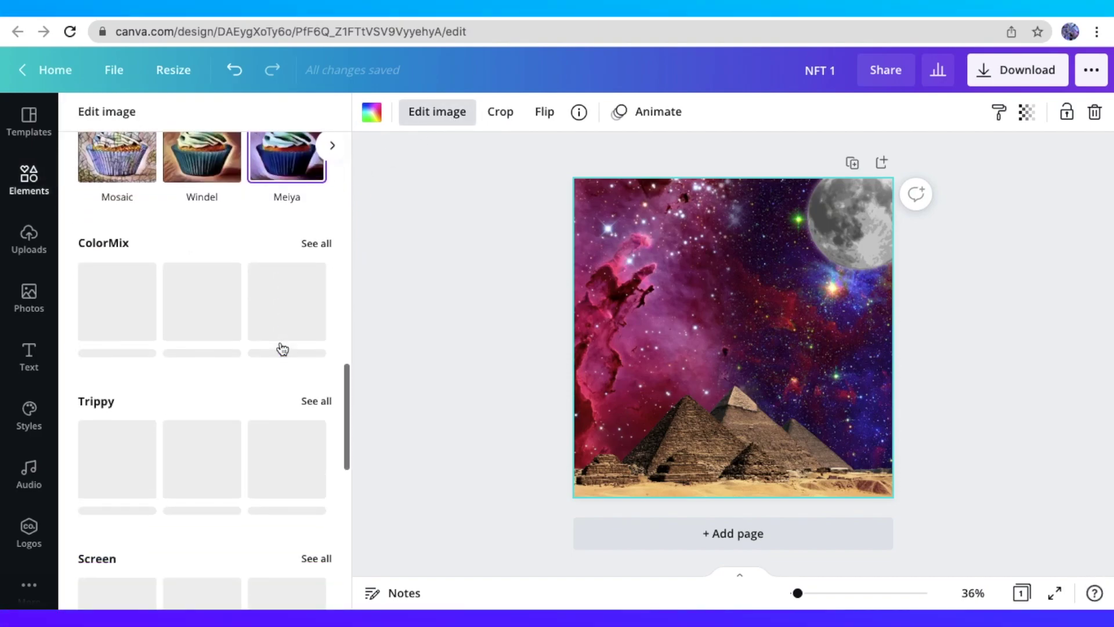
{"action": "scroll", "coordinate": [281, 348], "scroll_direction": "up", "scroll_amount": 2}
{"action": "scroll", "coordinate": [311, 319], "scroll_direction": "up", "scroll_amount": 2}
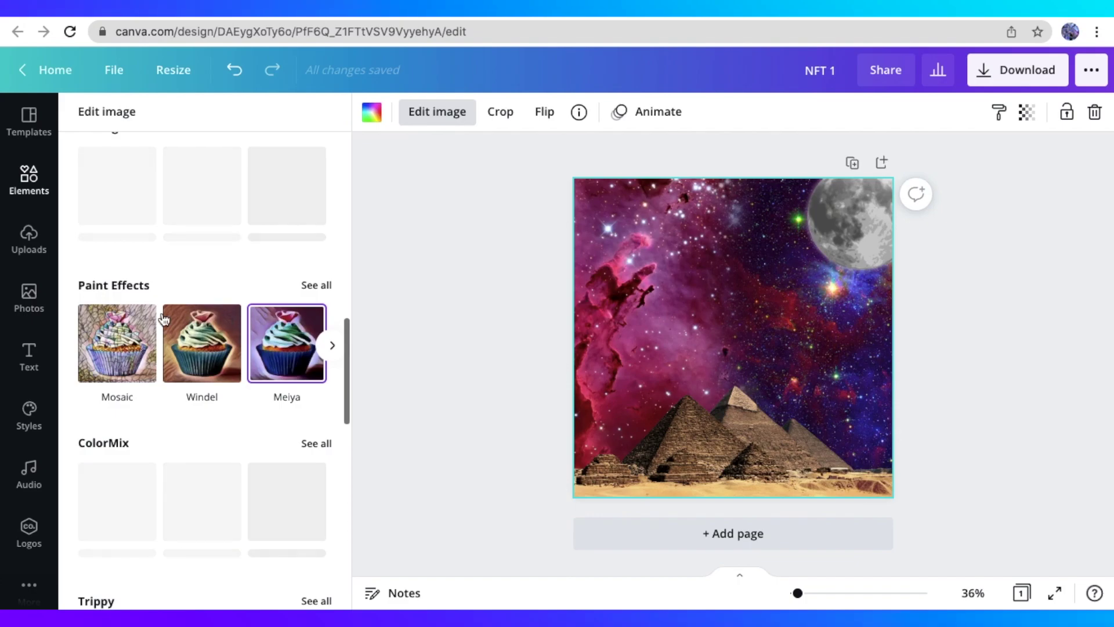
{"action": "scroll", "coordinate": [117, 300], "scroll_direction": "up", "scroll_amount": 3}
{"action": "scroll", "coordinate": [134, 282], "scroll_direction": "down", "scroll_amount": 1}
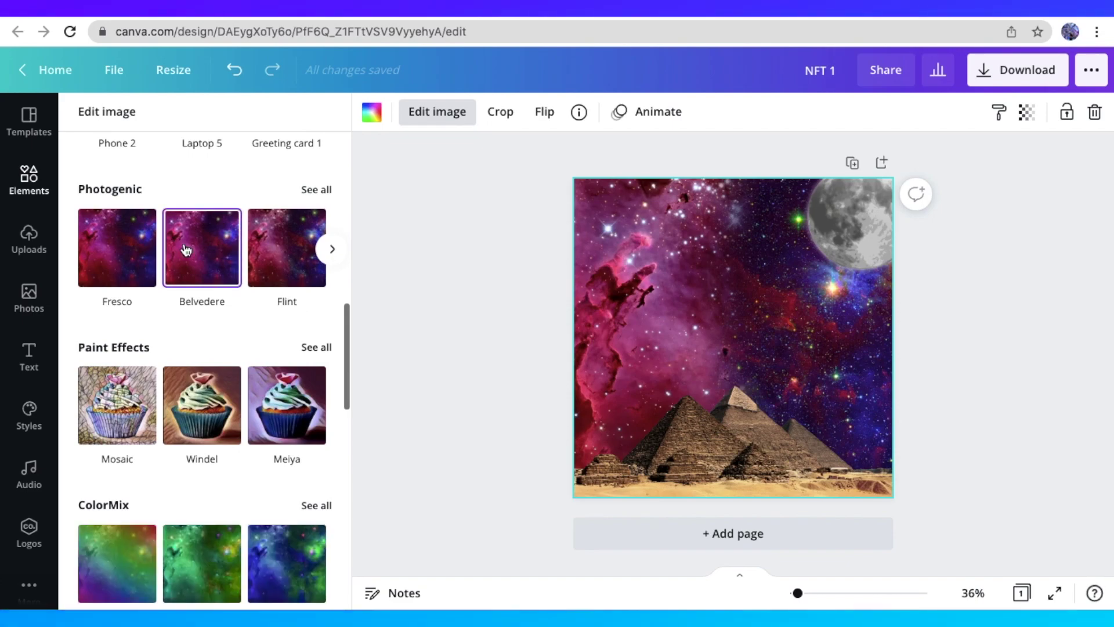
{"action": "scroll", "coordinate": [250, 290], "scroll_direction": "down", "scroll_amount": 3}
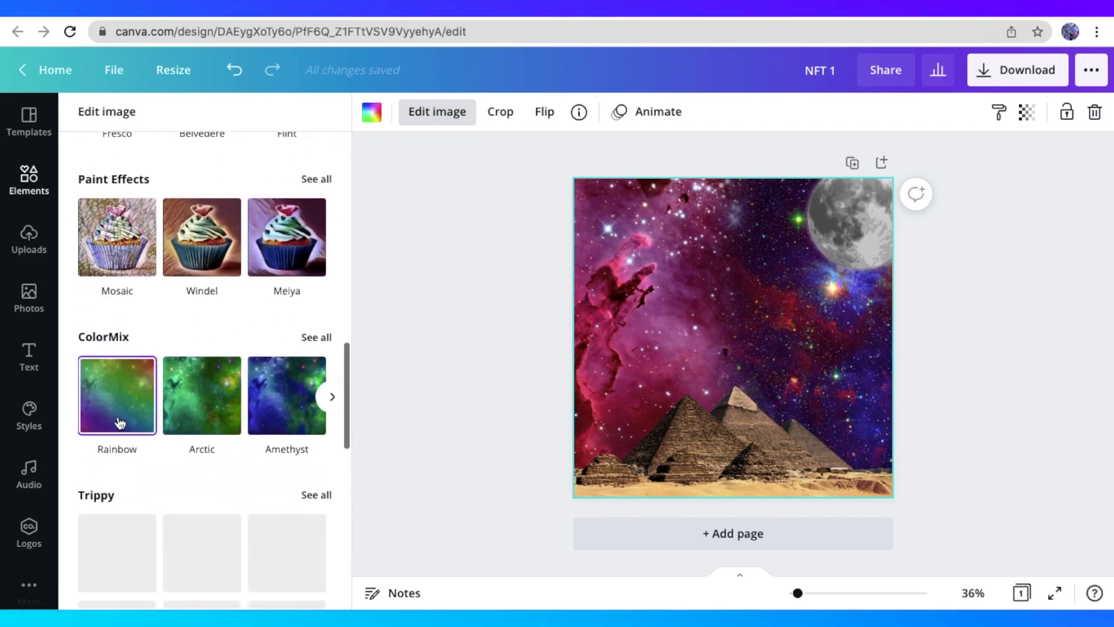
{"action": "scroll", "coordinate": [328, 510], "scroll_direction": "down", "scroll_amount": 1}
{"action": "left_click", "coordinate": [331, 509]}
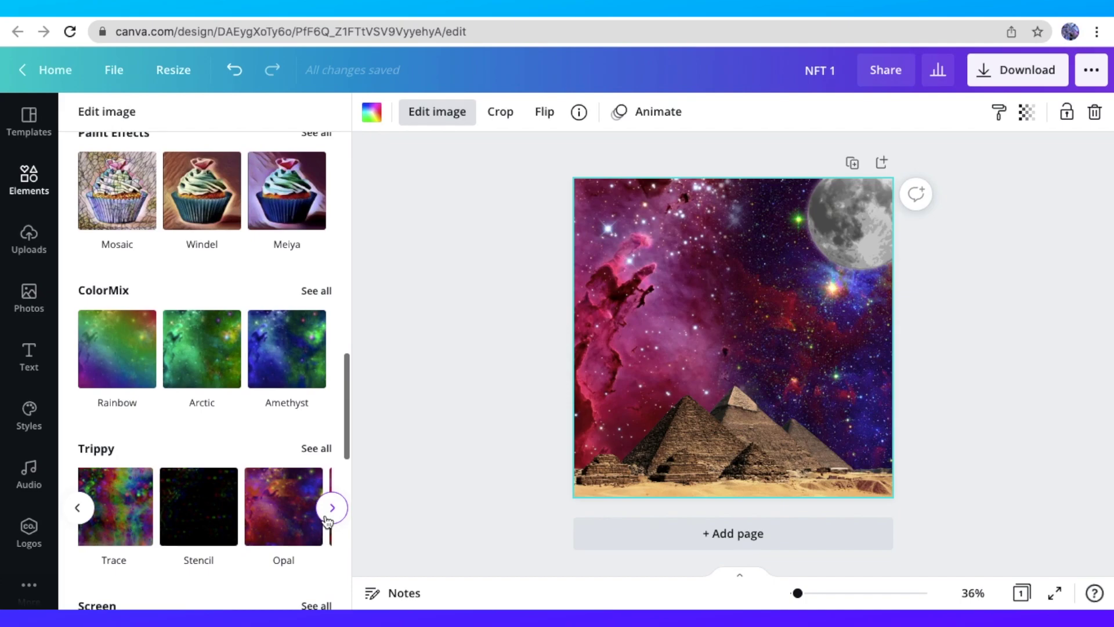
{"action": "left_click", "coordinate": [327, 515]}
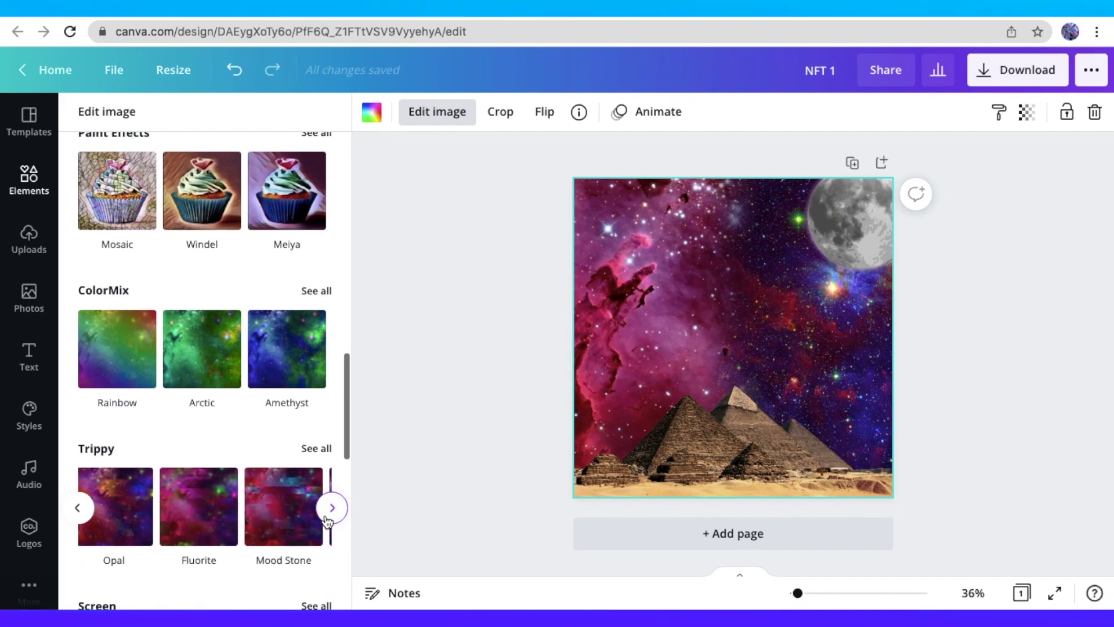
{"action": "left_click", "coordinate": [190, 524]}
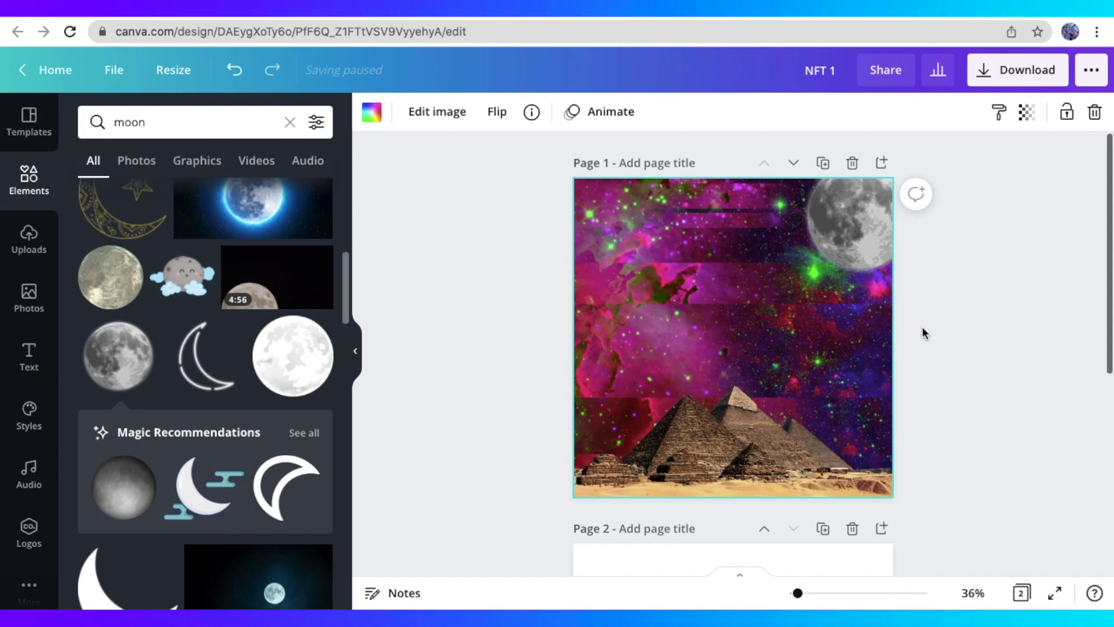
{"action": "left_click", "coordinate": [922, 331]}
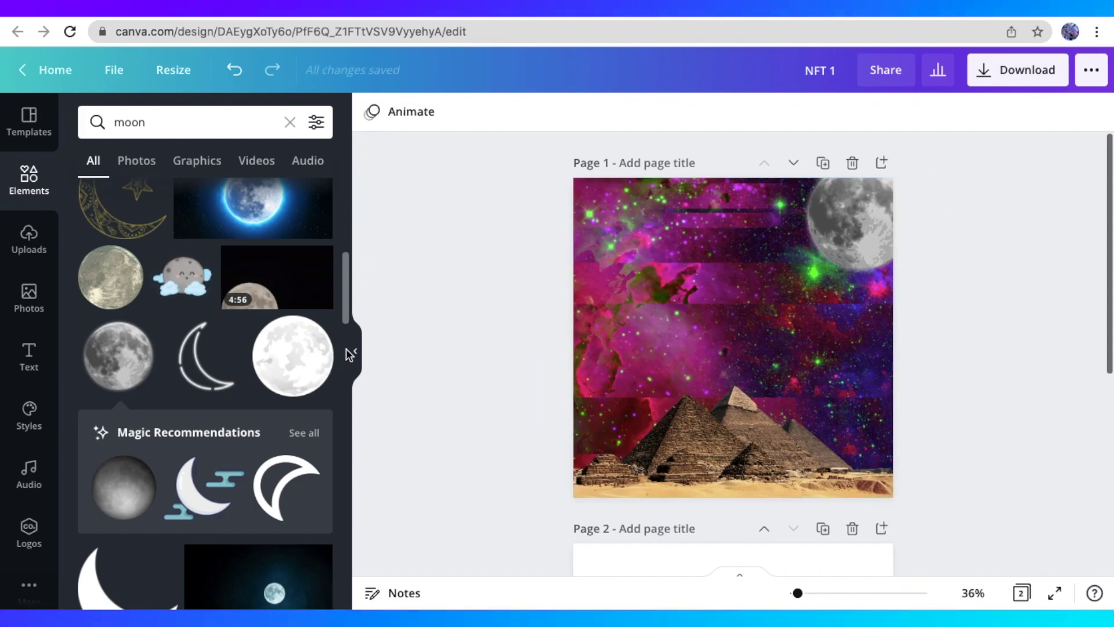
{"action": "scroll", "coordinate": [254, 289], "scroll_direction": "up", "scroll_amount": 3}
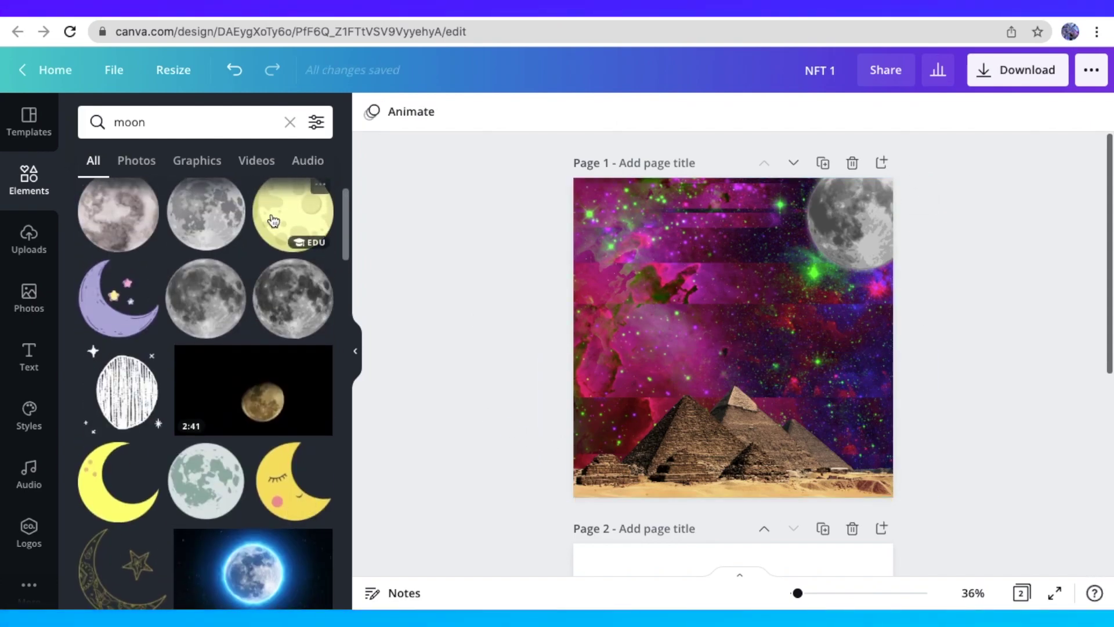
Search Elements for 'mountain' and add the Matterhorn photo to the page.
{"action": "left_click", "coordinate": [192, 122]}
{"action": "key", "text": "BackSpace"}
{"action": "key", "text": "BackSpace"}
{"action": "type", "text": "untain"}
{"action": "key", "text": "Return"}
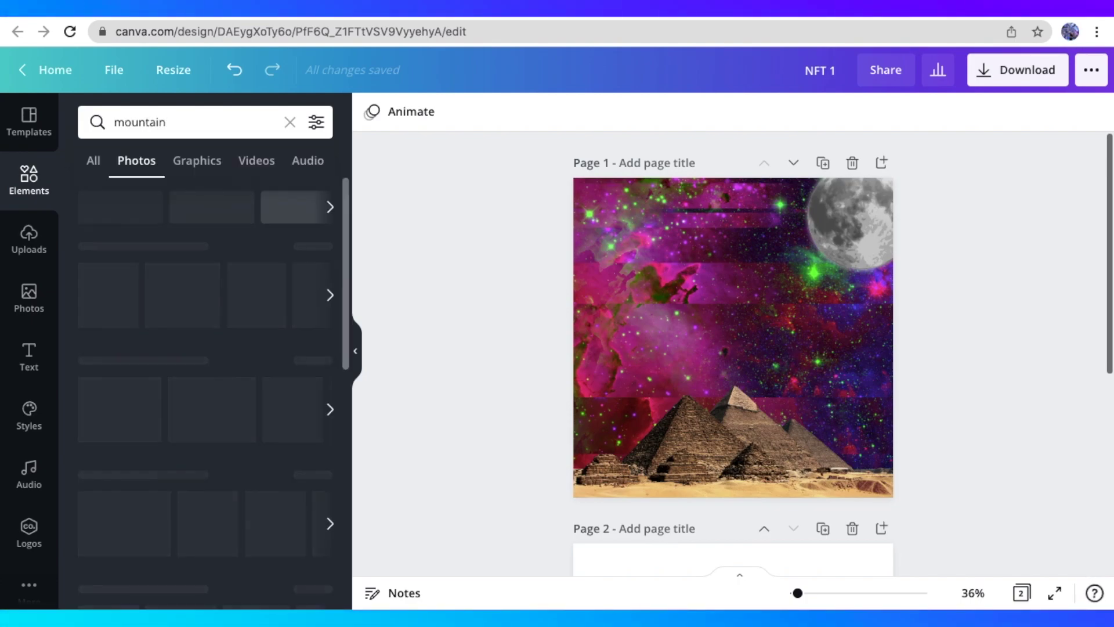
{"action": "scroll", "coordinate": [172, 323], "scroll_direction": "down", "scroll_amount": 5}
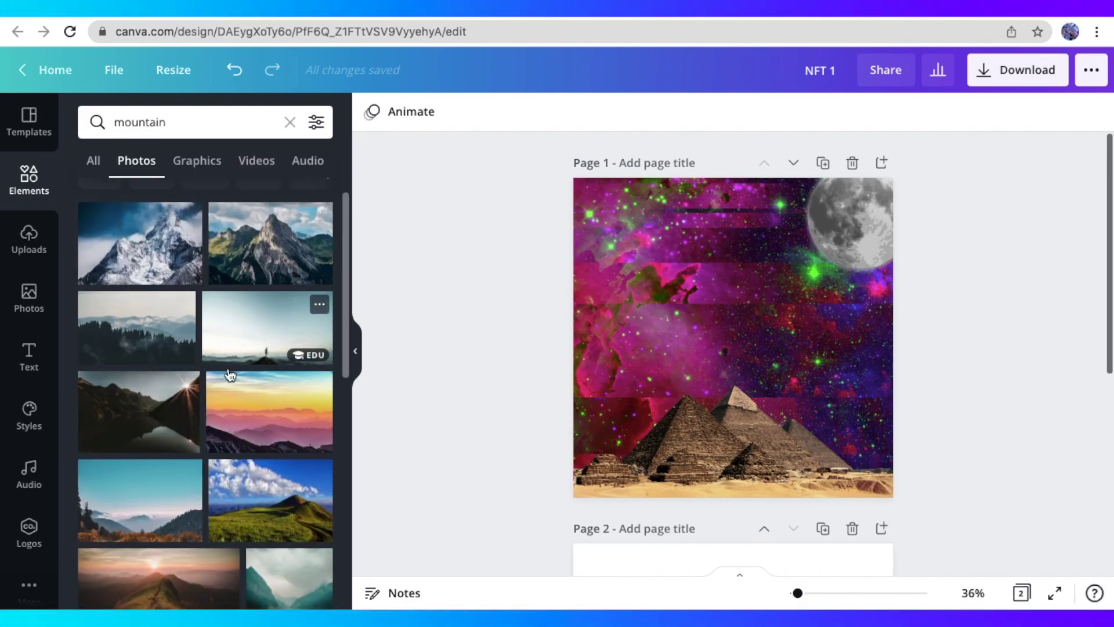
{"action": "scroll", "coordinate": [173, 425], "scroll_direction": "down", "scroll_amount": 3}
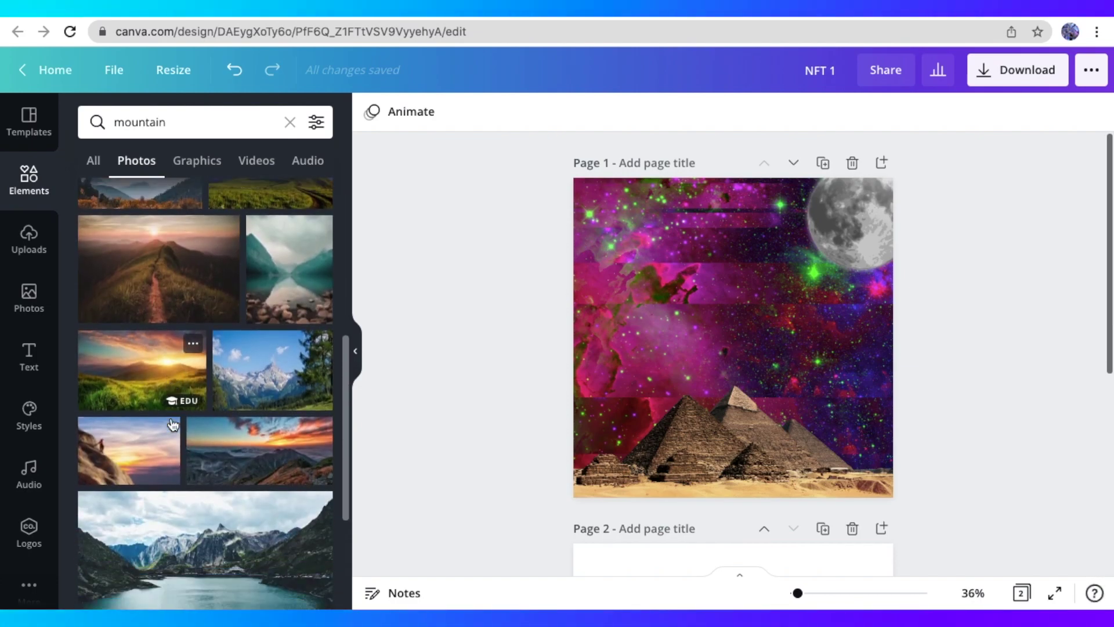
{"action": "scroll", "coordinate": [212, 492], "scroll_direction": "down", "scroll_amount": 6}
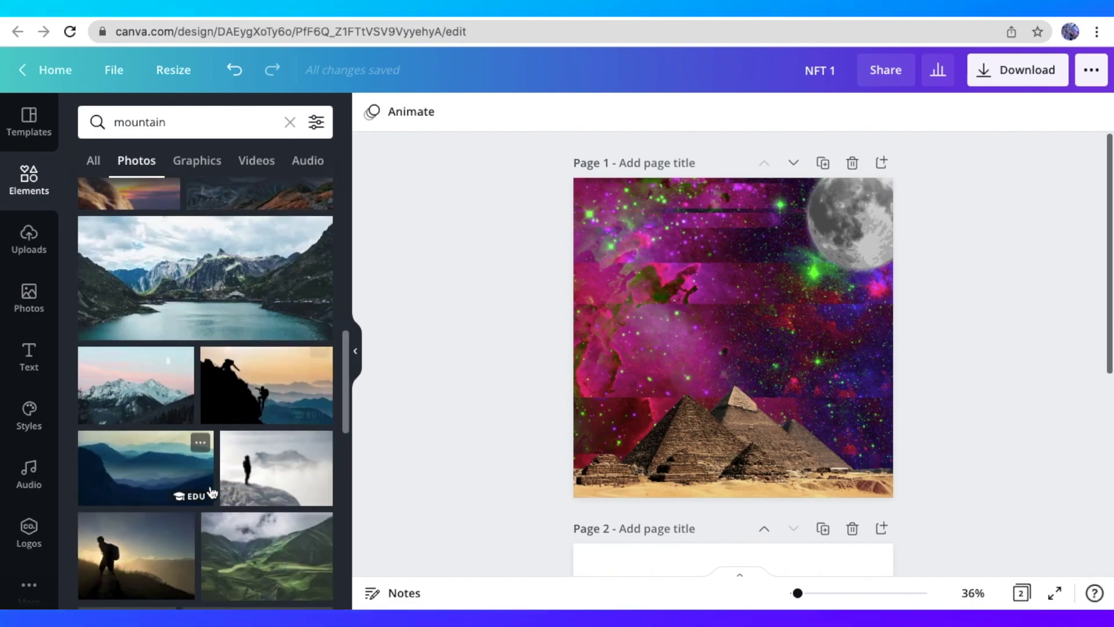
{"action": "scroll", "coordinate": [195, 526], "scroll_direction": "down", "scroll_amount": 3}
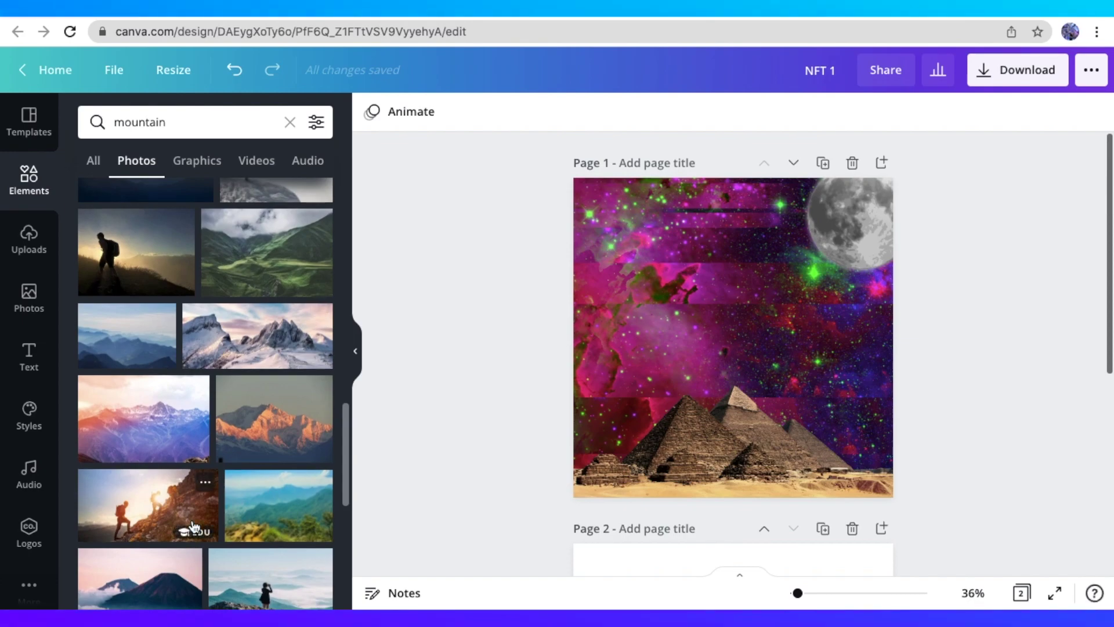
{"action": "scroll", "coordinate": [194, 527], "scroll_direction": "down", "scroll_amount": 6}
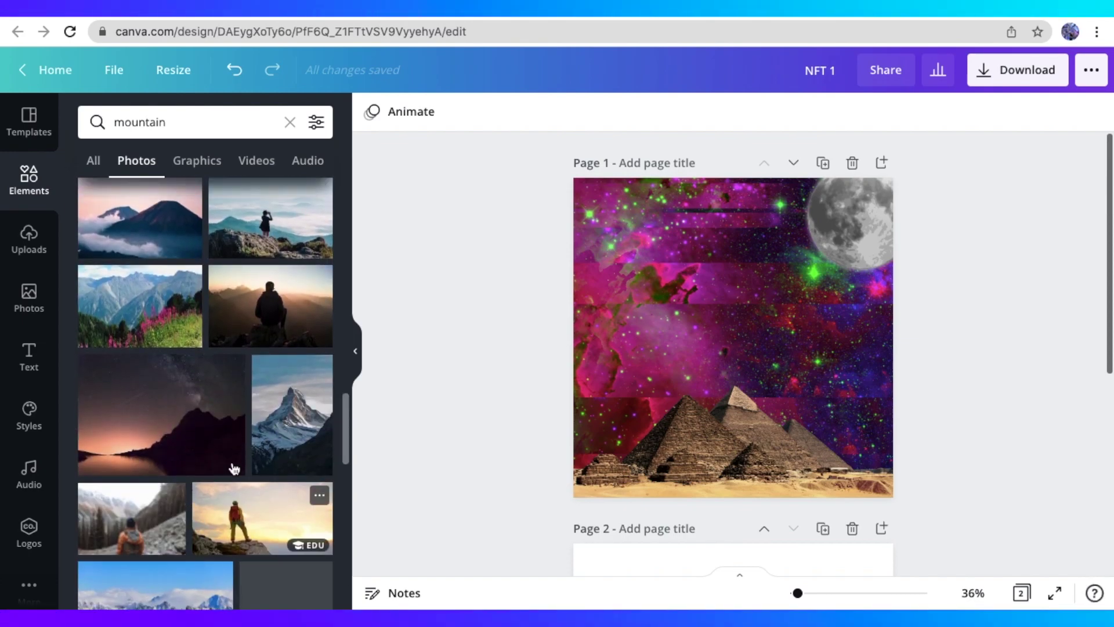
{"action": "left_click", "coordinate": [288, 441]}
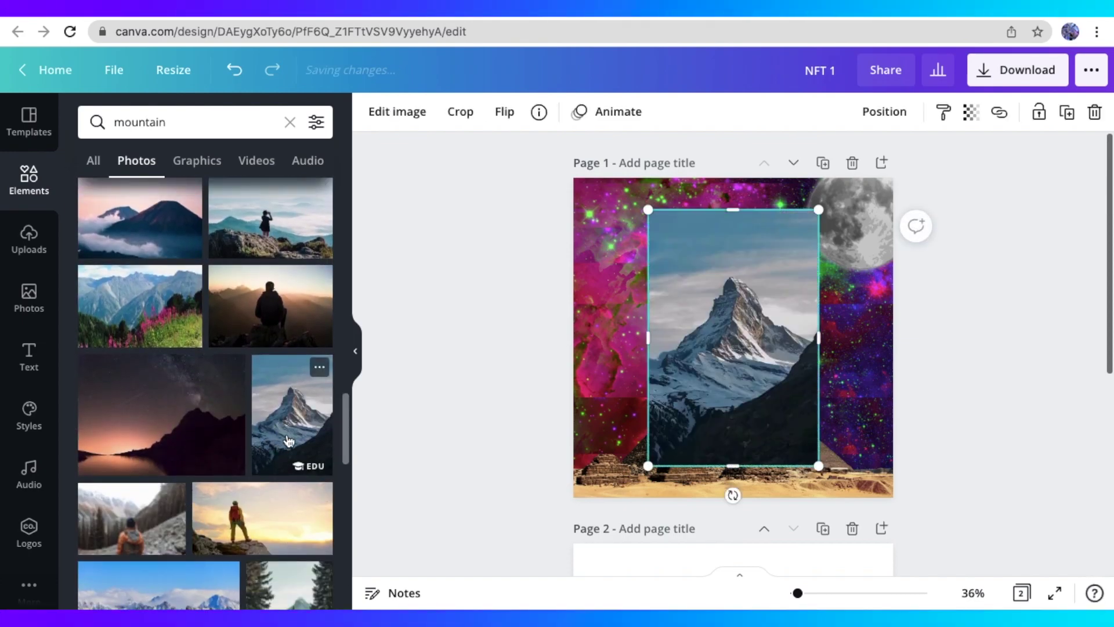
Remove the mountain photo's background with BG Remover and move the cutout to the lower left.
{"action": "left_click", "coordinate": [389, 121]}
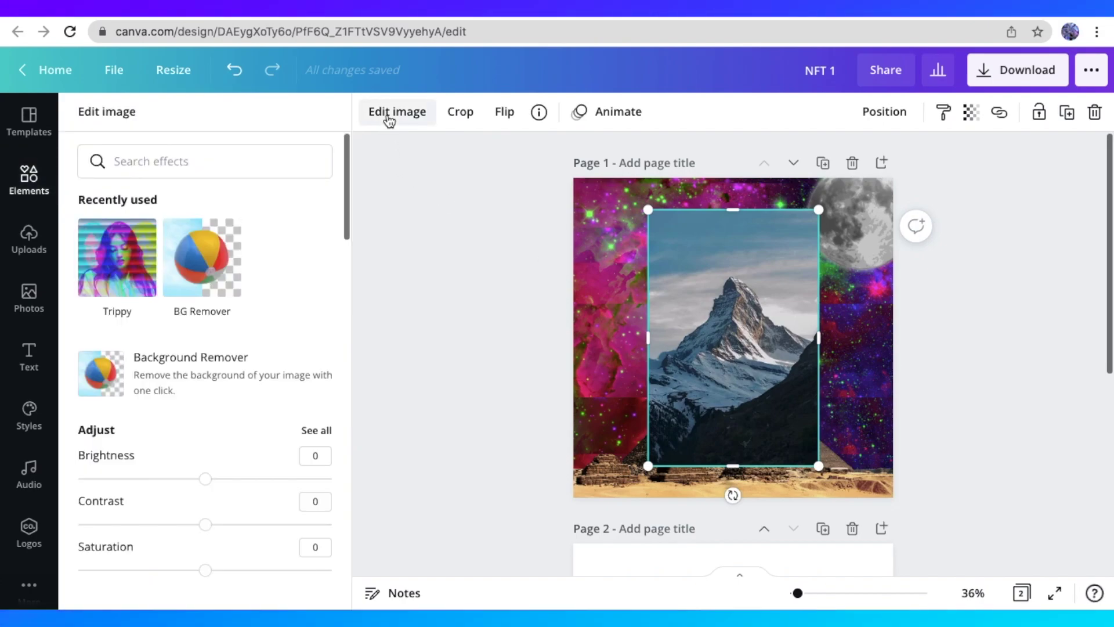
{"action": "left_click", "coordinate": [196, 265]}
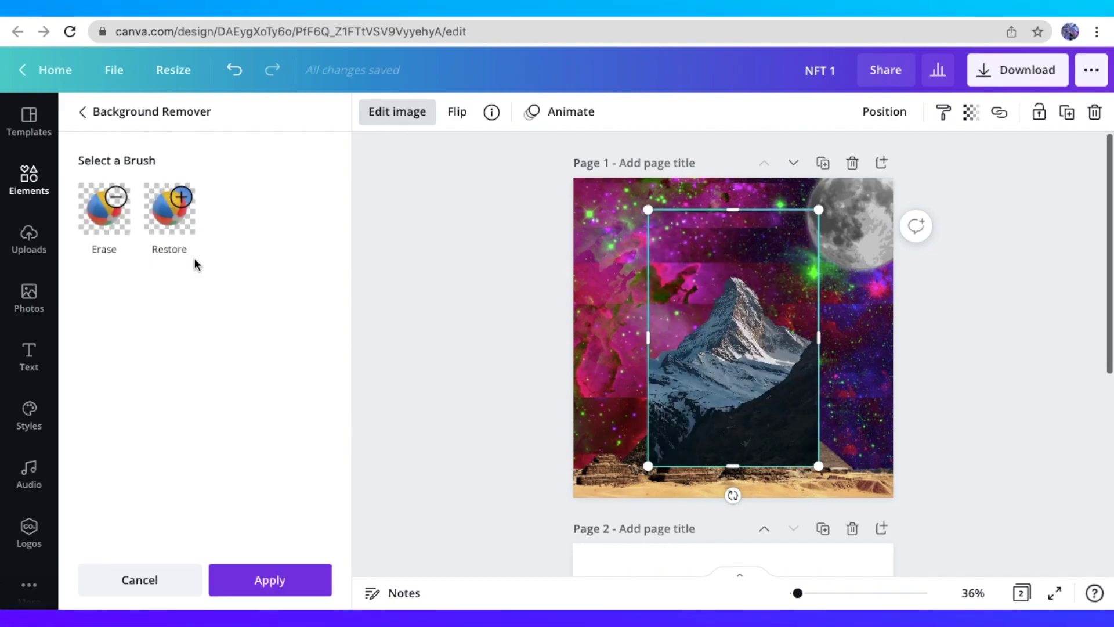
{"action": "left_click_drag", "start_coordinate": [746, 400], "coordinate": [664, 448]}
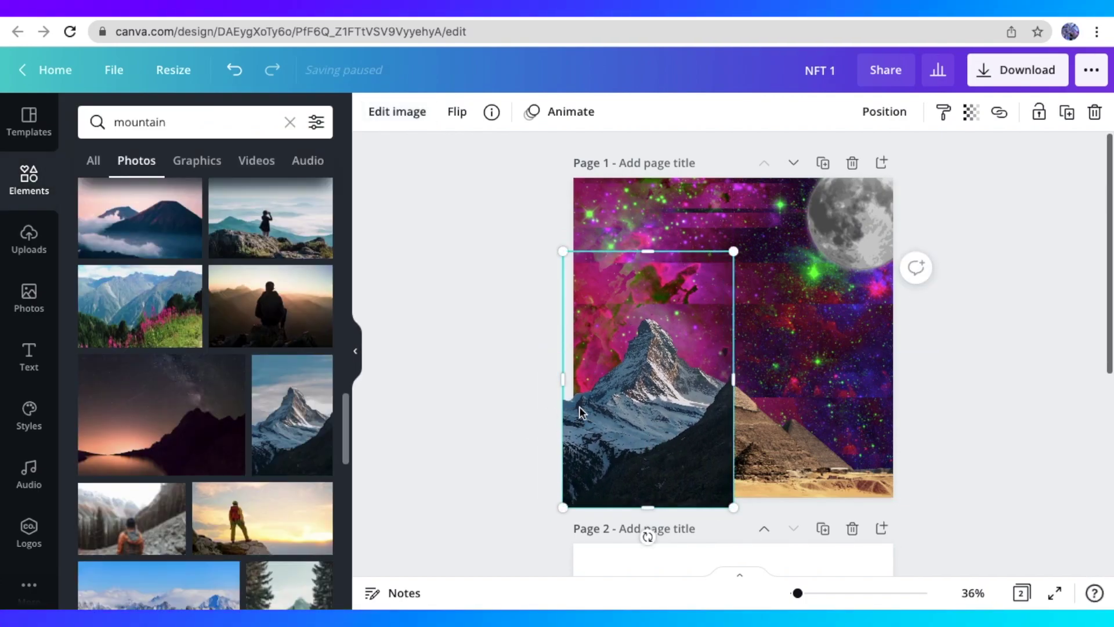
Align the mountain with the page's bottom edge and send it behind the pyramids.
{"action": "left_click", "coordinate": [462, 384]}
{"action": "mouse_move", "coordinate": [627, 448]}
{"action": "left_mouse_down"}
{"action": "mouse_move", "coordinate": [639, 429]}
{"action": "mouse_move", "coordinate": [636, 440]}
{"action": "left_mouse_up"}
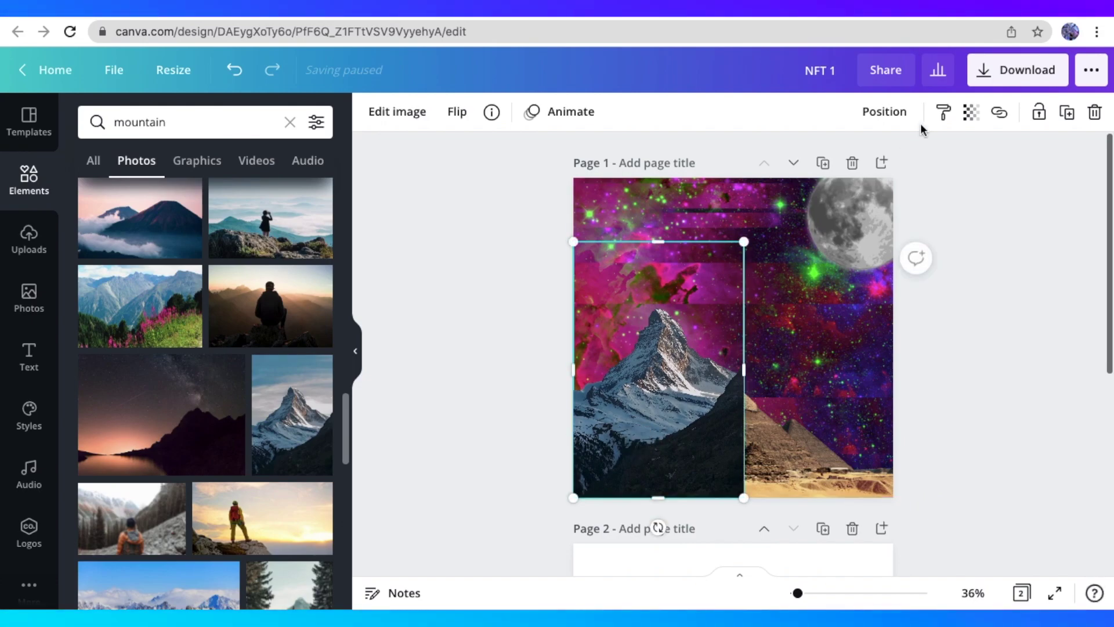
{"action": "left_click", "coordinate": [894, 123]}
{"action": "left_click", "coordinate": [879, 155]}
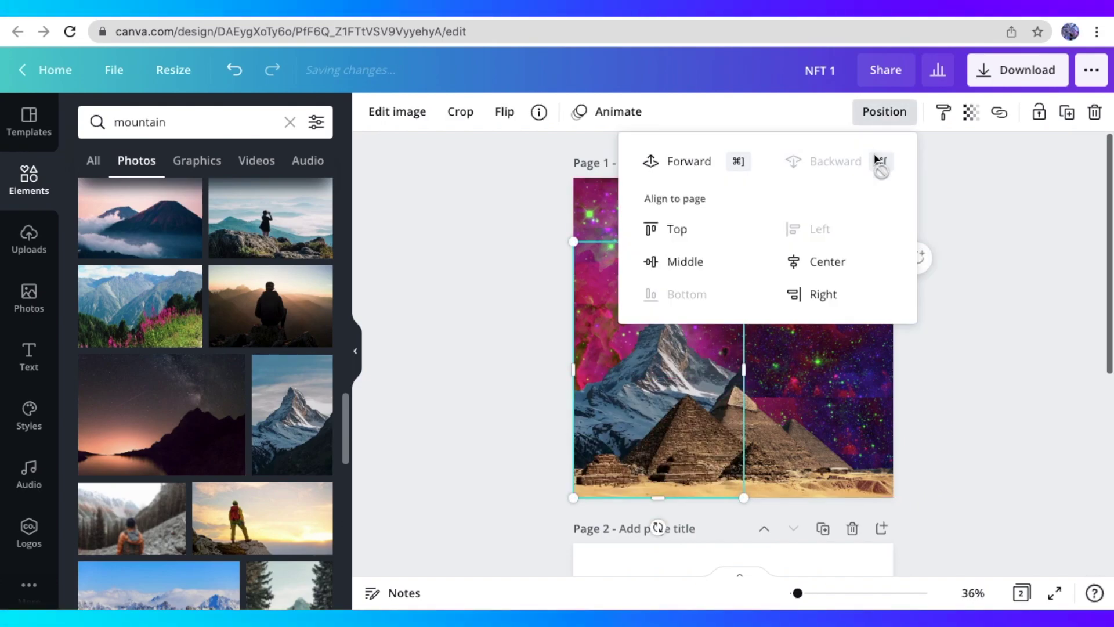
{"action": "left_click", "coordinate": [1019, 284]}
{"action": "left_click", "coordinate": [1019, 284]}
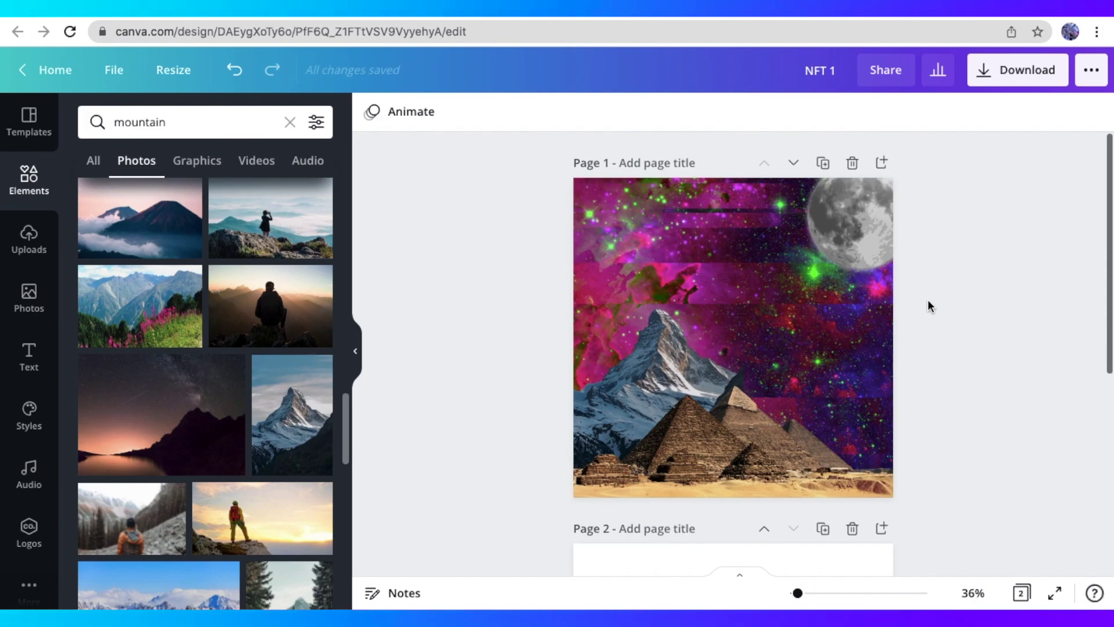
{"action": "left_click", "coordinate": [681, 381]}
{"action": "left_click", "coordinate": [663, 312]}
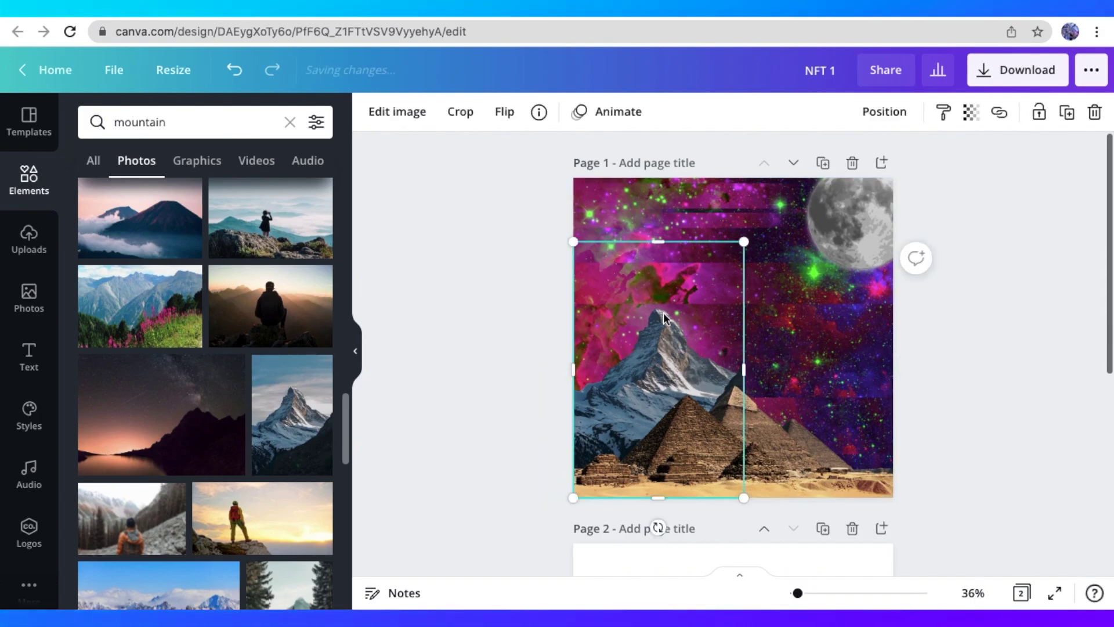
Duplicate the mountain, shrink the copy and set it on the bottom-right edge.
{"action": "key", "text": "ctrl+d"}
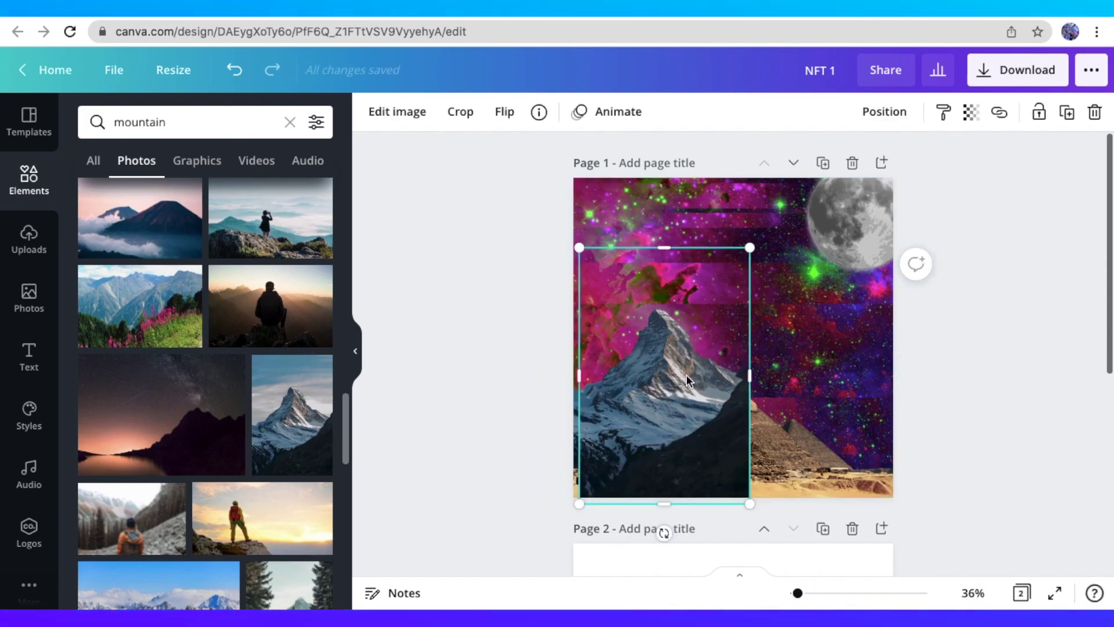
{"action": "left_click_drag", "start_coordinate": [686, 374], "coordinate": [824, 396]}
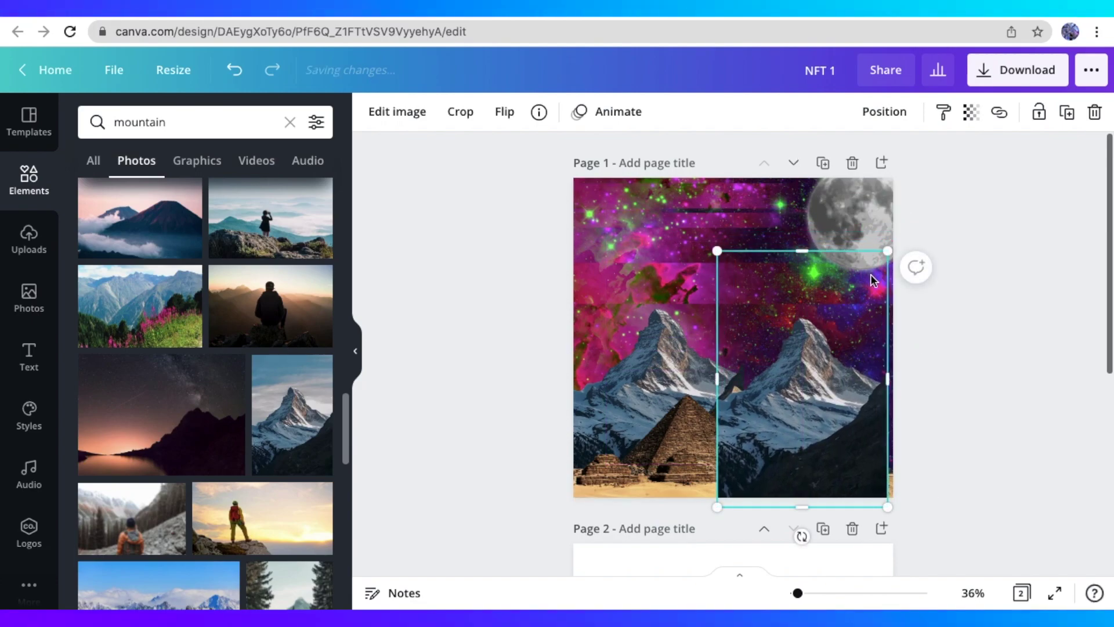
{"action": "left_click_drag", "start_coordinate": [888, 254], "coordinate": [858, 300]}
{"action": "left_click_drag", "start_coordinate": [826, 378], "coordinate": [871, 373]}
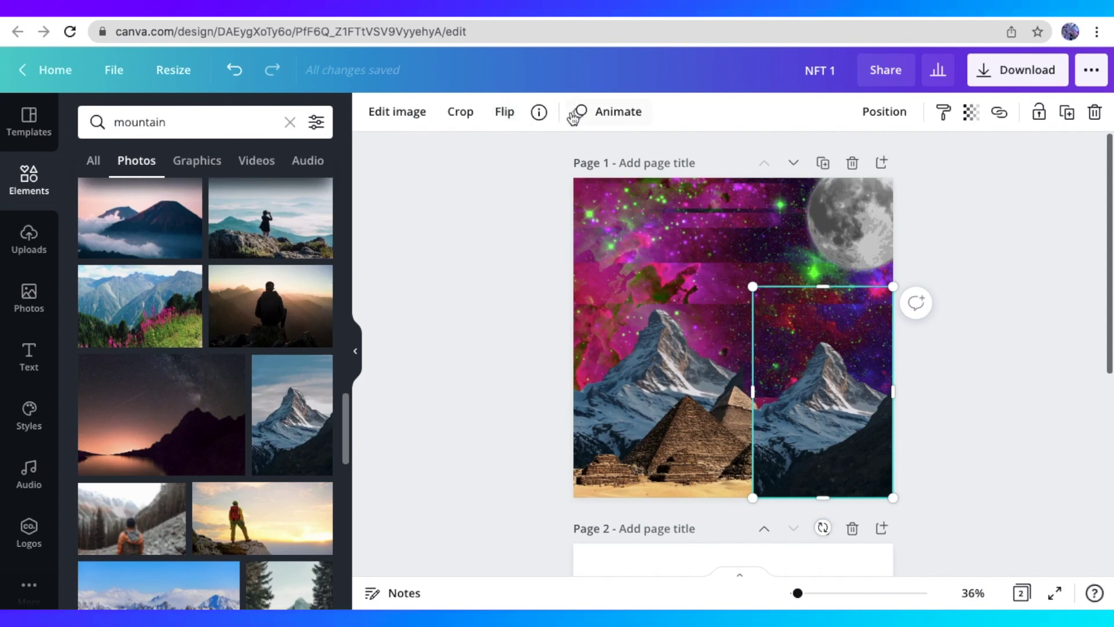
Flip the mountain copy horizontally and vertically, then move it up and left.
{"action": "left_click", "coordinate": [503, 114]}
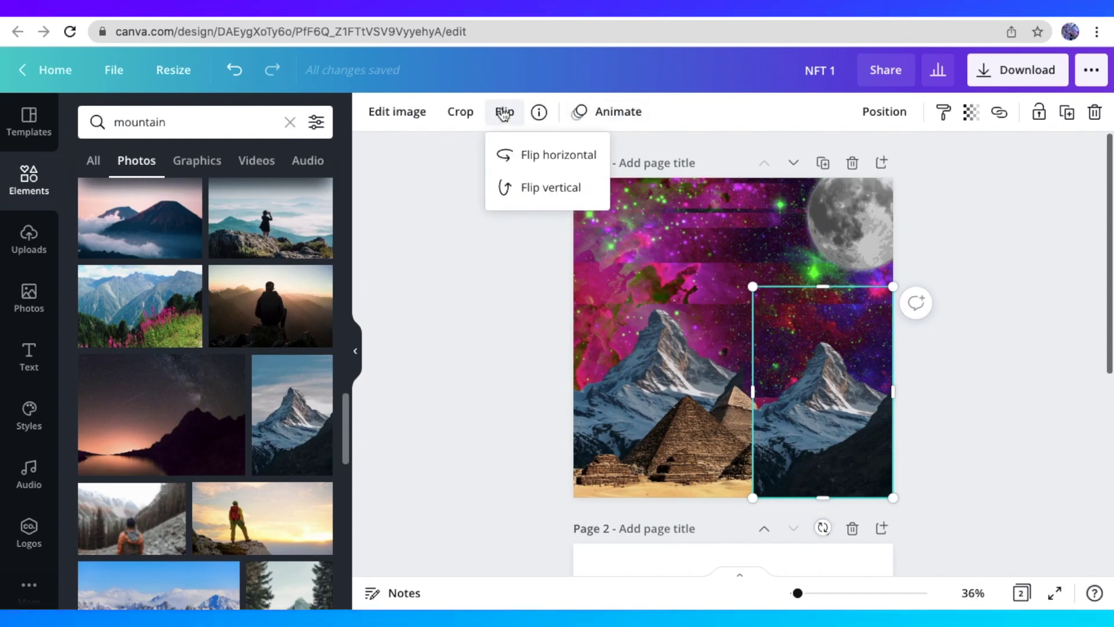
{"action": "left_click", "coordinate": [540, 157]}
{"action": "left_click", "coordinate": [536, 195]}
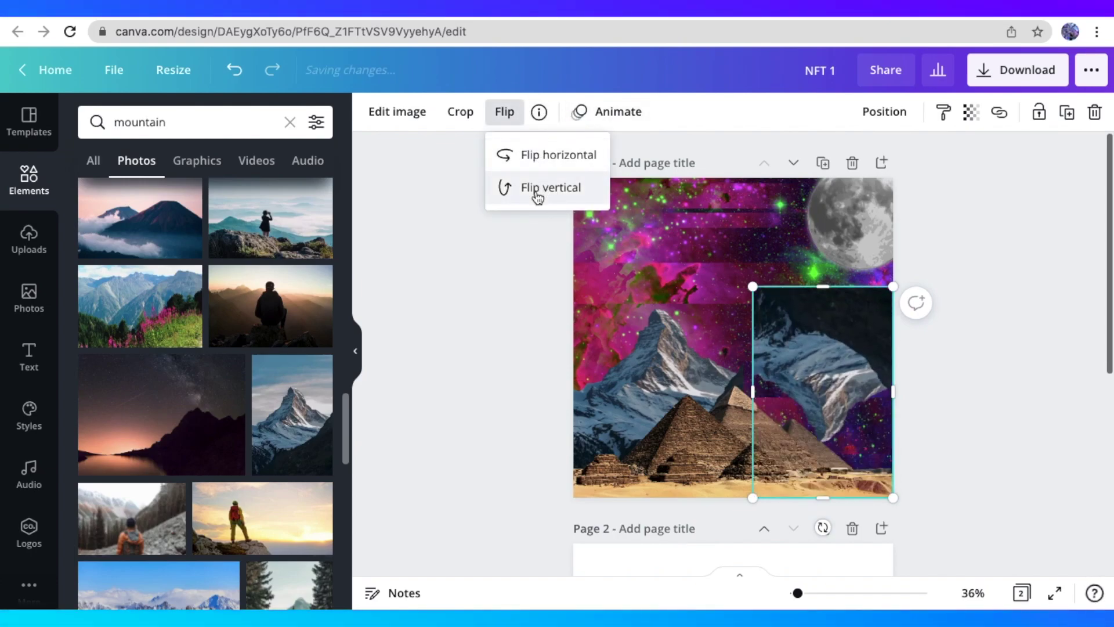
{"action": "left_click_drag", "start_coordinate": [783, 324], "coordinate": [742, 228]}
{"action": "left_click", "coordinate": [884, 111]}
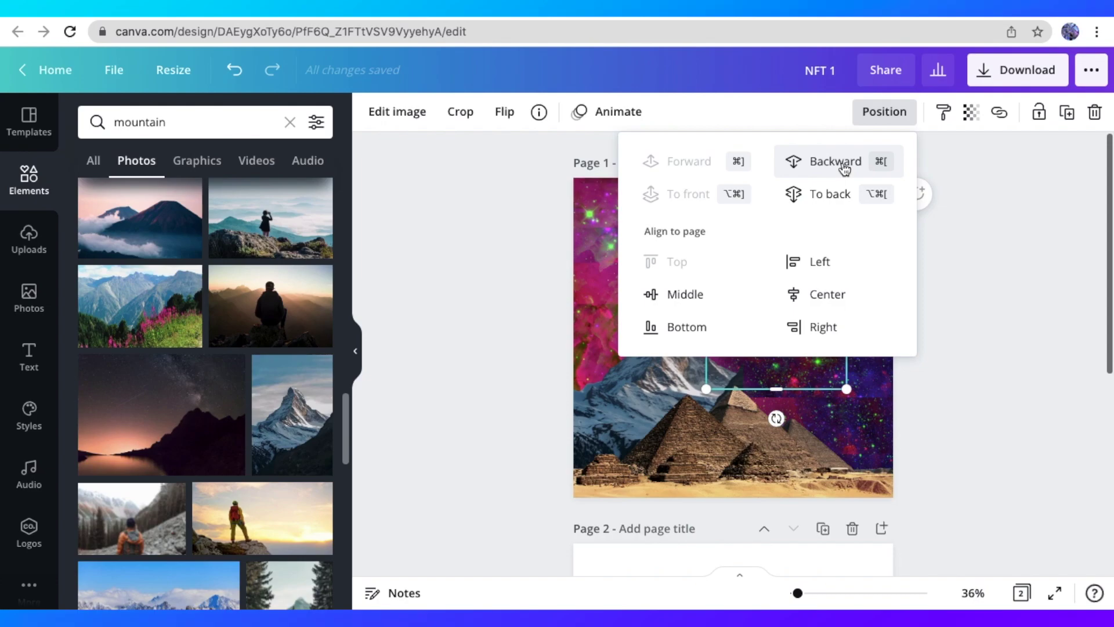
Send the flipped mountain copy back one layer and shift it to the right.
{"action": "left_click", "coordinate": [988, 225]}
{"action": "left_click", "coordinate": [988, 225]}
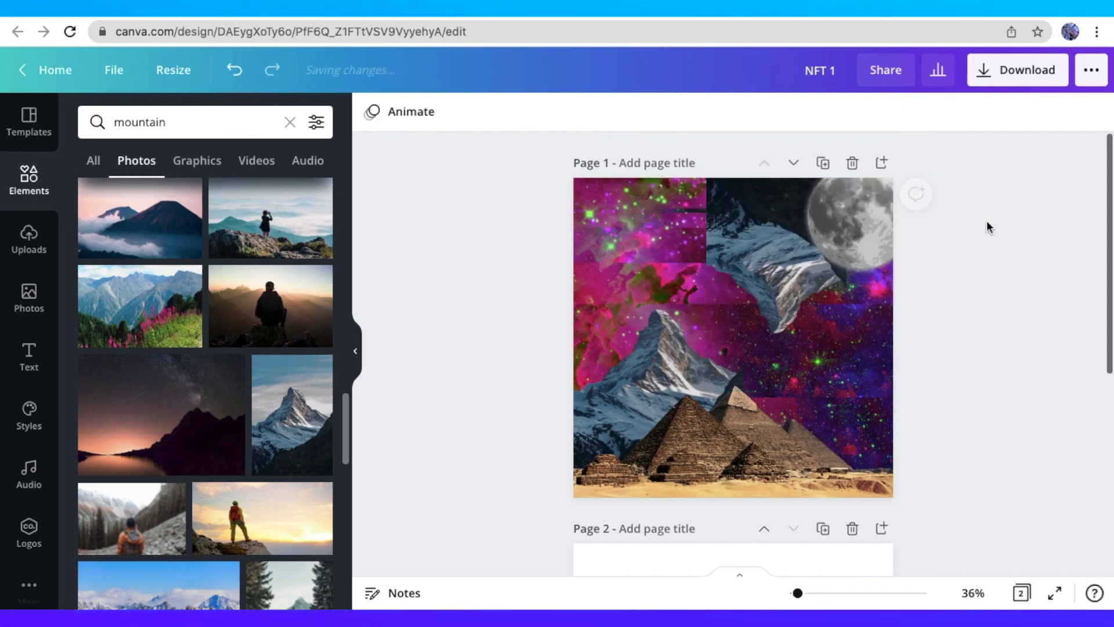
{"action": "left_click_drag", "start_coordinate": [789, 273], "coordinate": [912, 275]}
{"action": "left_click", "coordinate": [998, 289]}
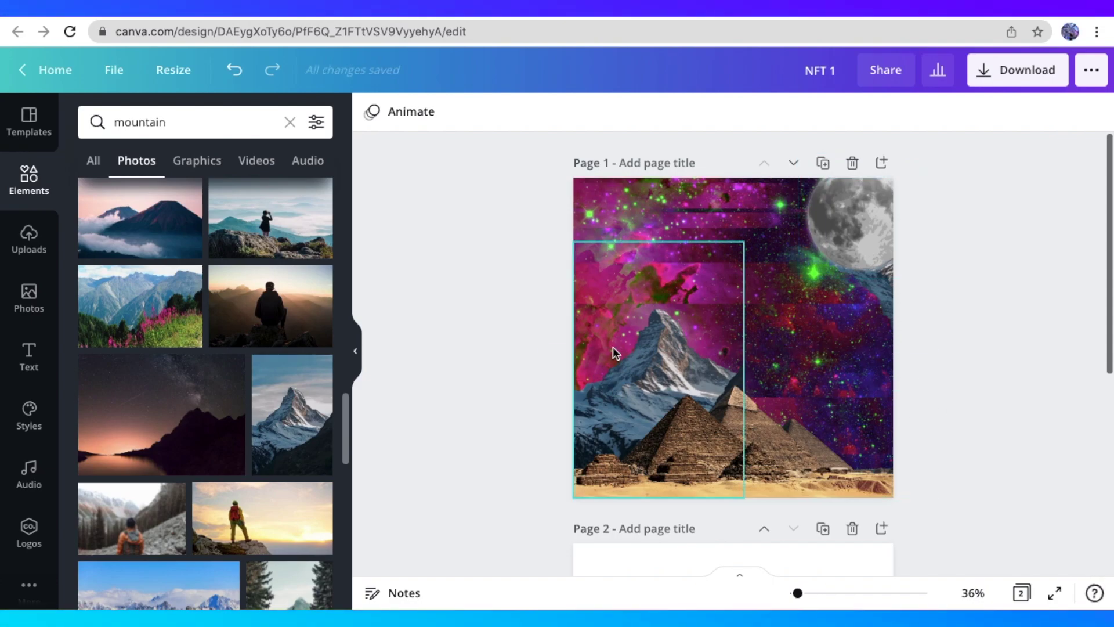
Copy the left mountain to the right side behind the pyramids, then nudge the pyramids down.
{"action": "left_click", "coordinate": [619, 330]}
{"action": "key", "text": "ctrl+bracketright"}
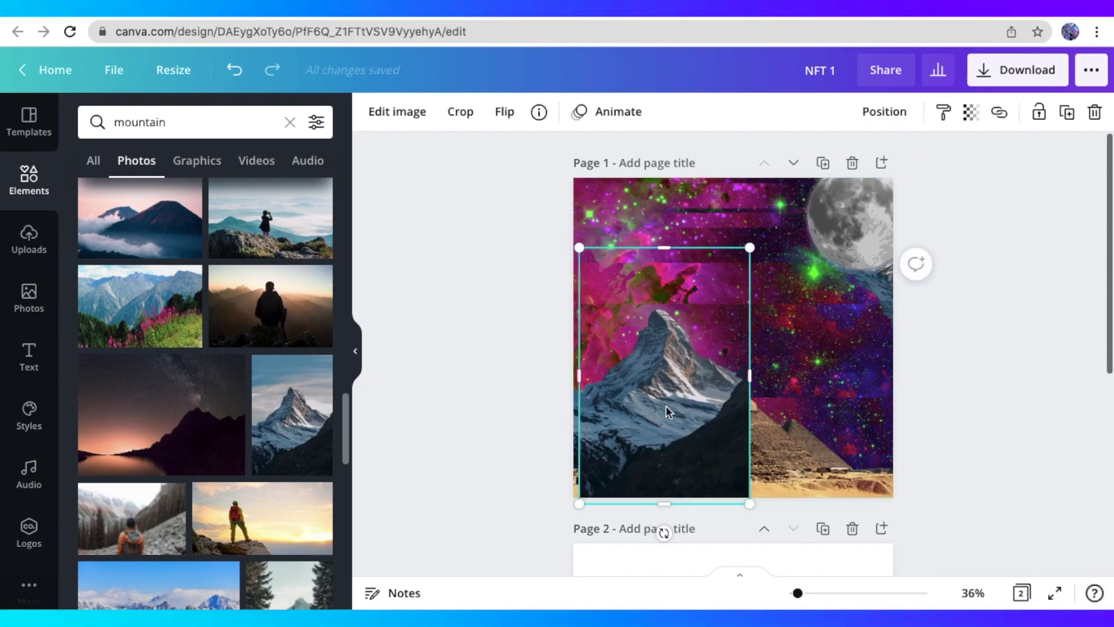
{"action": "left_click_drag", "start_coordinate": [675, 416], "coordinate": [834, 390]}
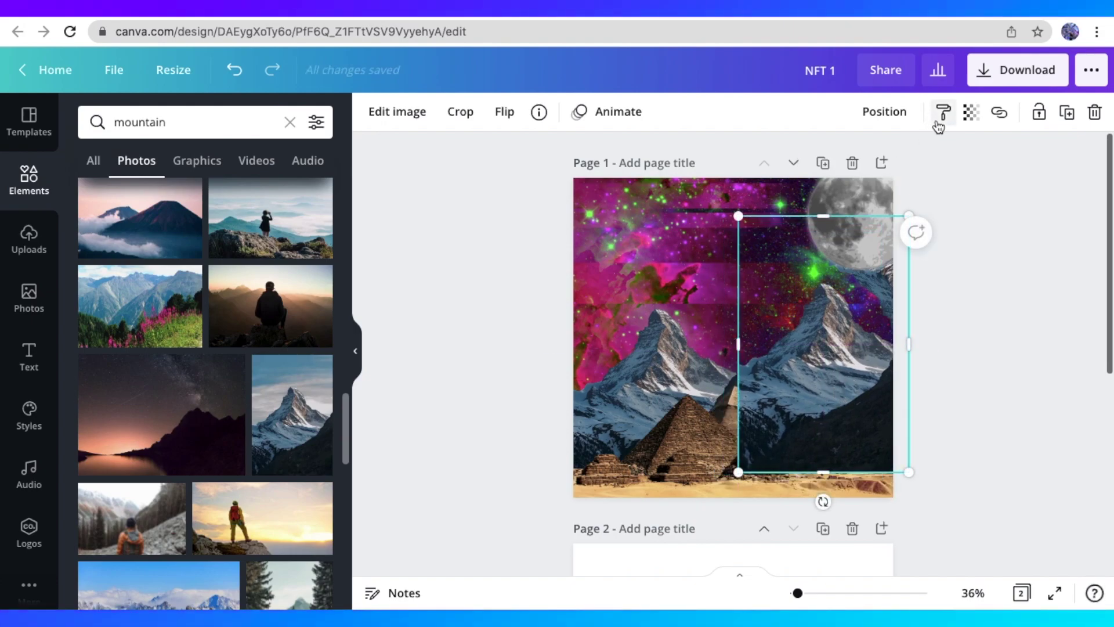
{"action": "left_click", "coordinate": [879, 111]}
{"action": "left_click", "coordinate": [845, 167]}
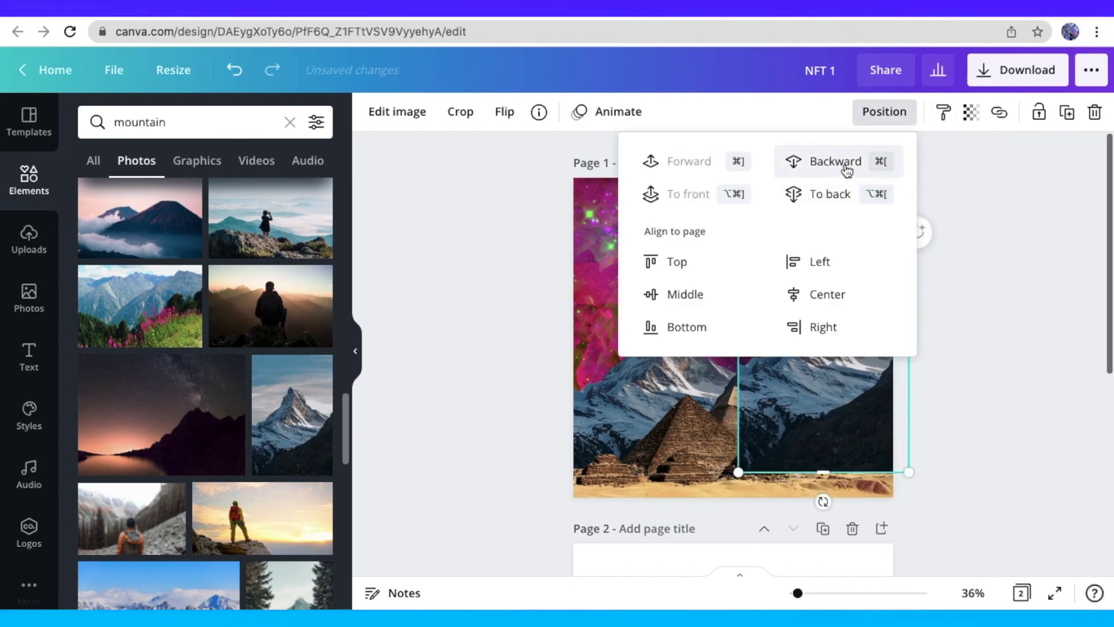
{"action": "left_click", "coordinate": [1054, 307]}
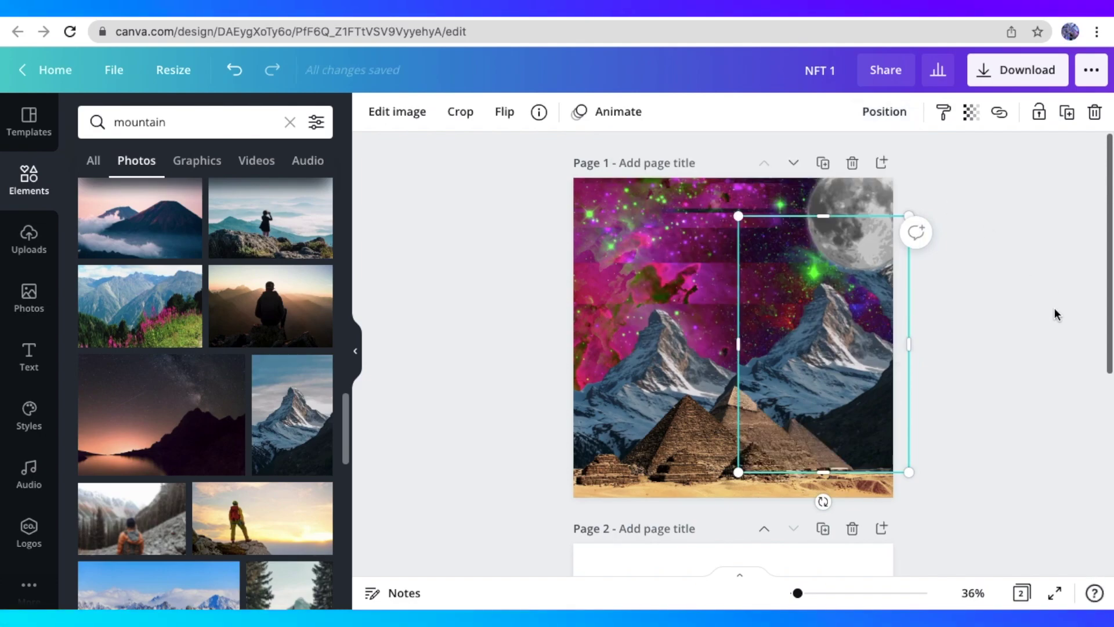
{"action": "left_click", "coordinate": [842, 398]}
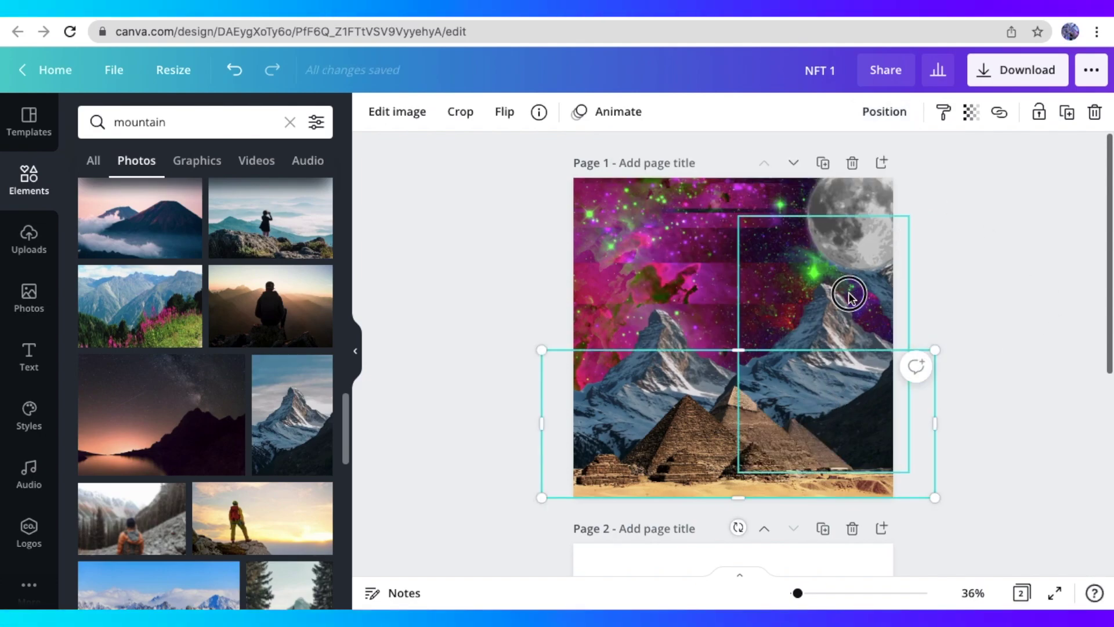
{"action": "left_click_drag", "start_coordinate": [849, 296], "coordinate": [849, 301]}
{"action": "left_click", "coordinate": [966, 360]}
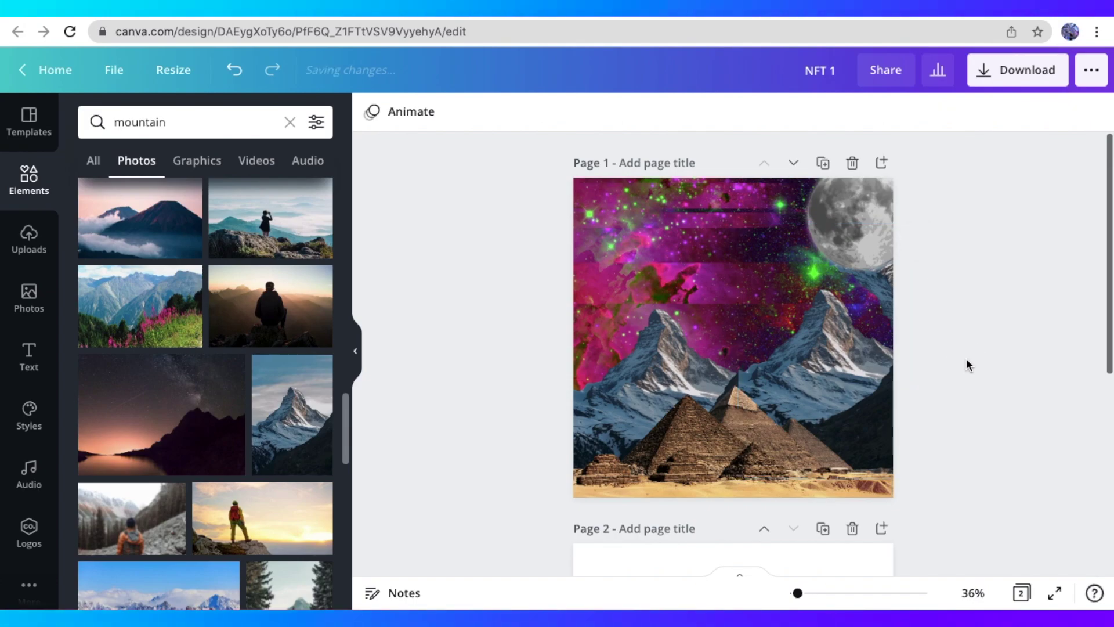
Replace the mountain search with 'texture' and add the white plaster texture.
{"action": "left_click", "coordinate": [290, 123]}
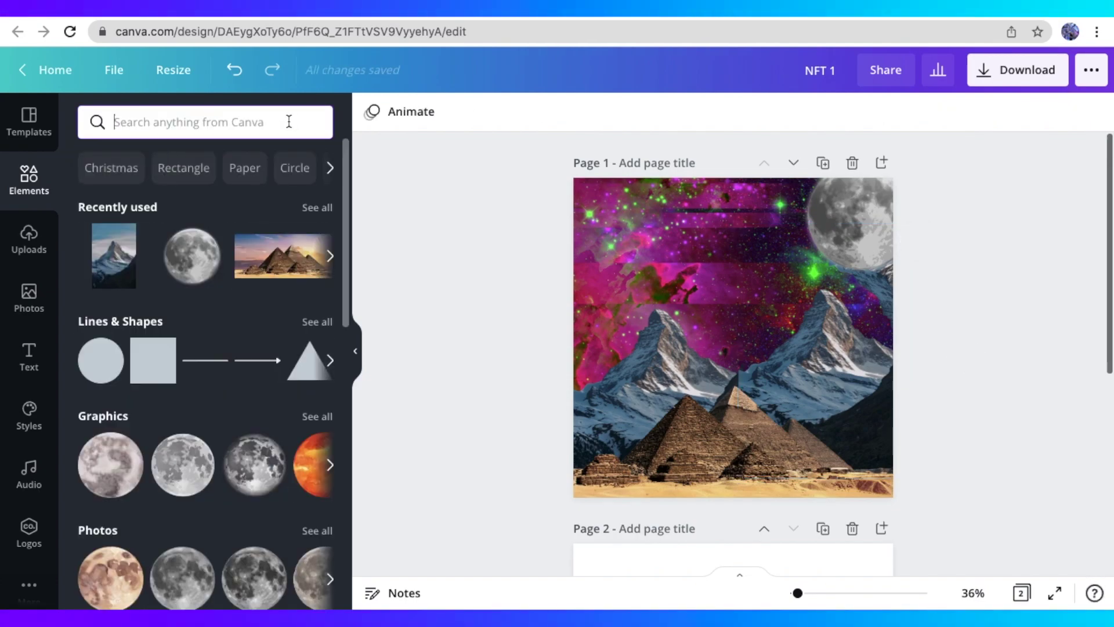
{"action": "type", "text": "texture"}
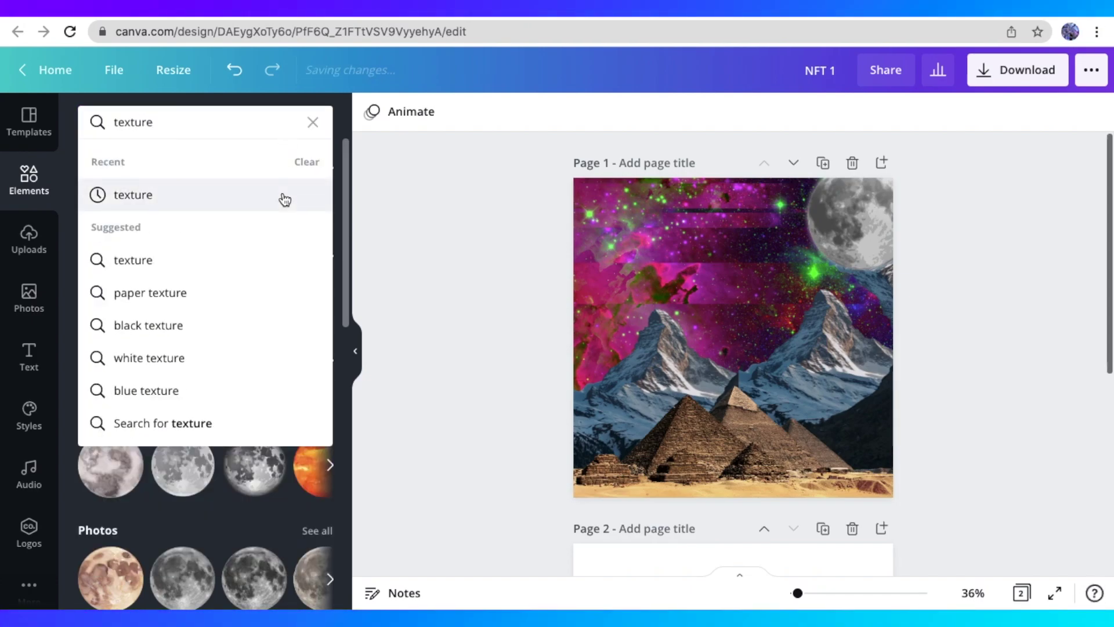
{"action": "left_click", "coordinate": [282, 194]}
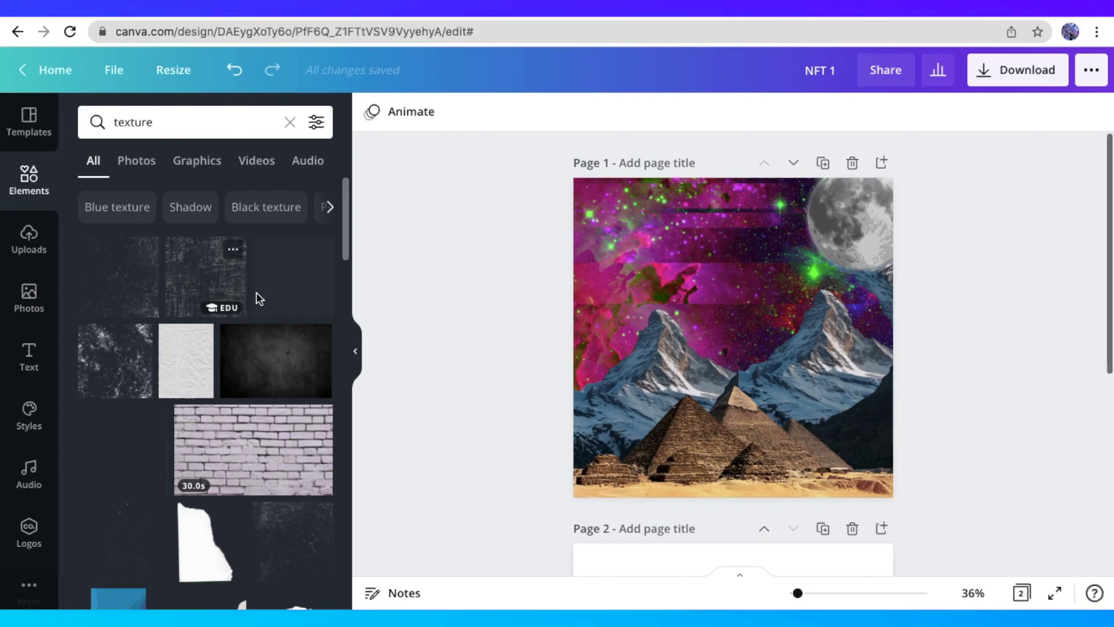
{"action": "scroll", "coordinate": [246, 469], "scroll_direction": "down", "scroll_amount": 2}
{"action": "scroll", "coordinate": [171, 334], "scroll_direction": "up", "scroll_amount": 2}
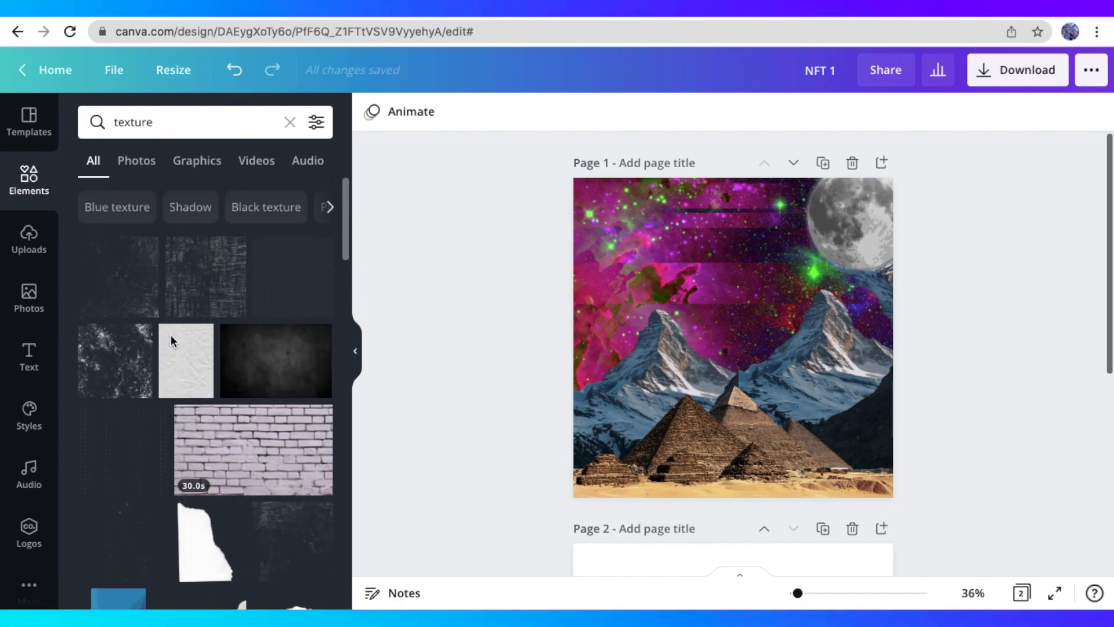
{"action": "scroll", "coordinate": [226, 433], "scroll_direction": "down", "scroll_amount": 5}
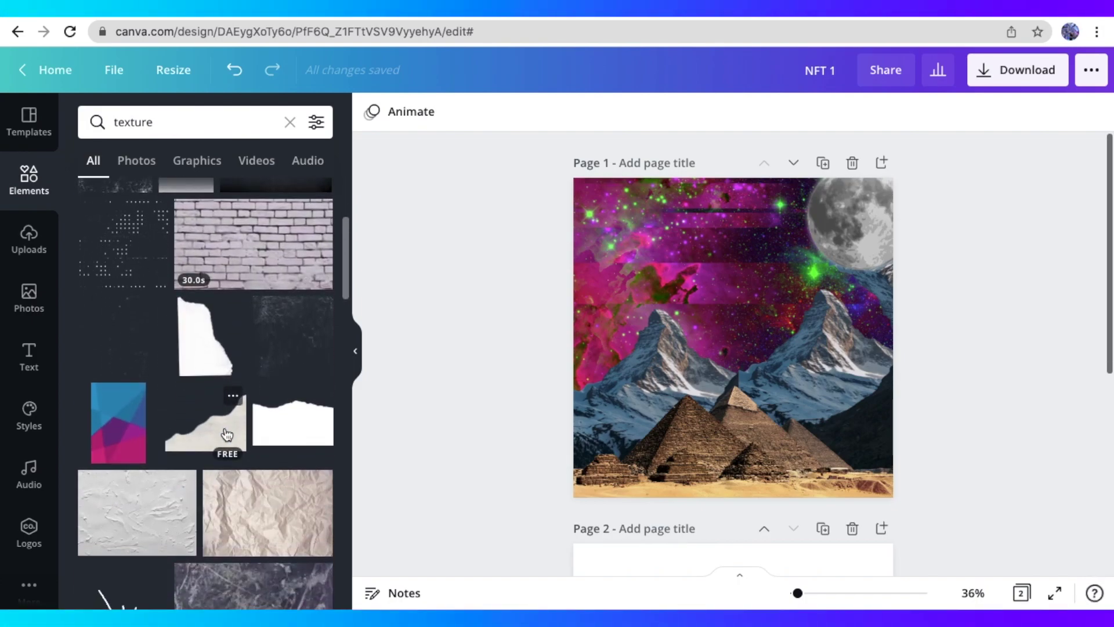
{"action": "scroll", "coordinate": [266, 487], "scroll_direction": "down", "scroll_amount": 1}
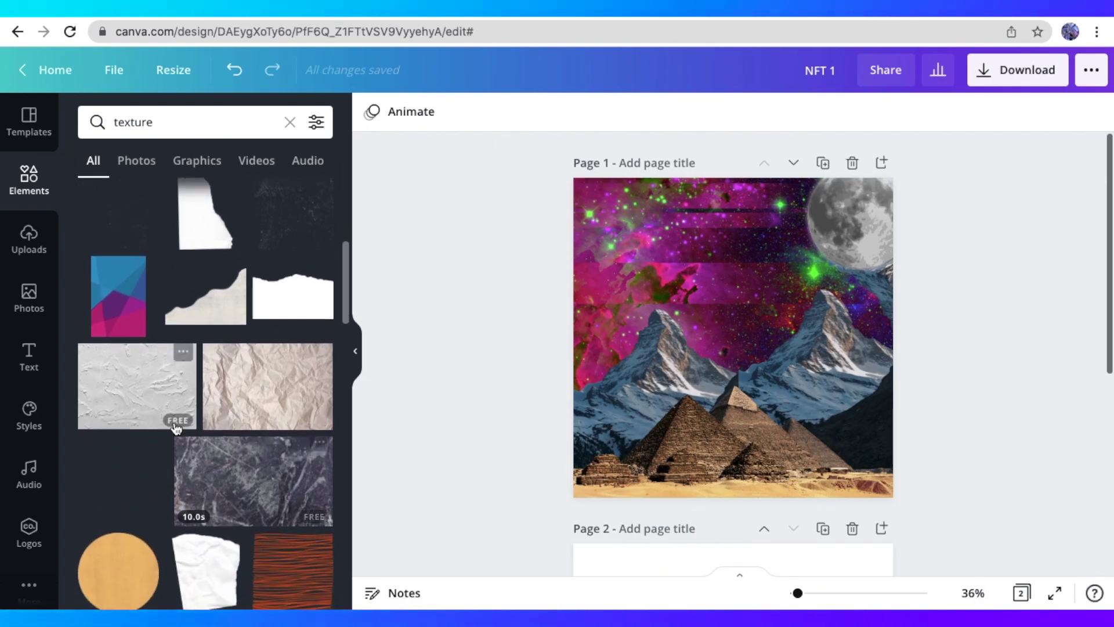
{"action": "left_click", "coordinate": [155, 372]}
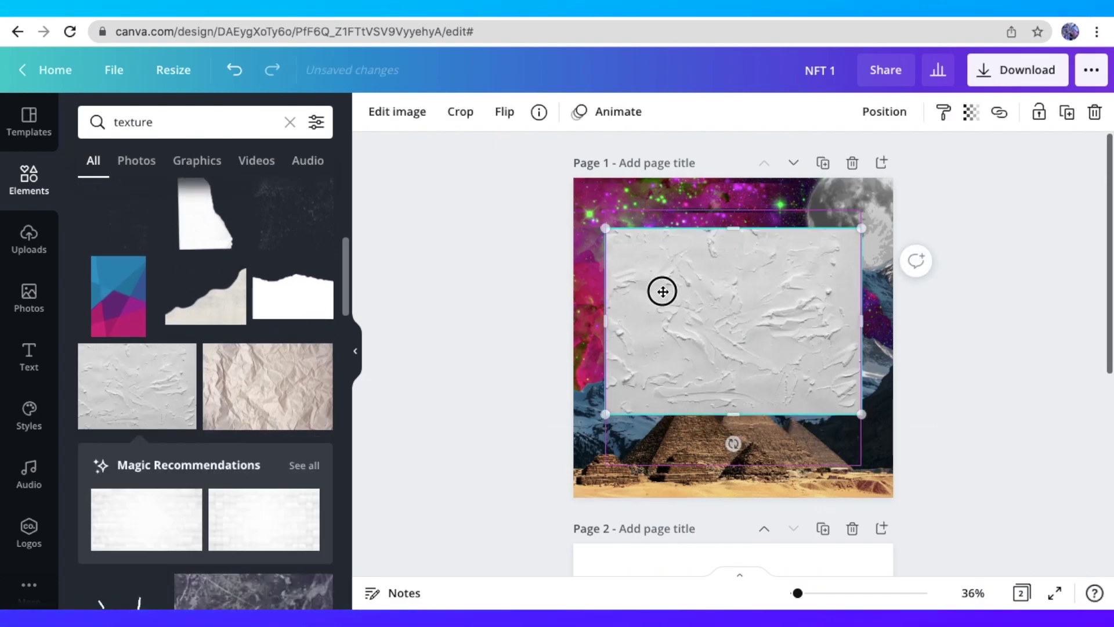
Stretch the plaster texture over the whole page and set its transparency to 25.
{"action": "left_click_drag", "start_coordinate": [661, 288], "coordinate": [640, 242]}
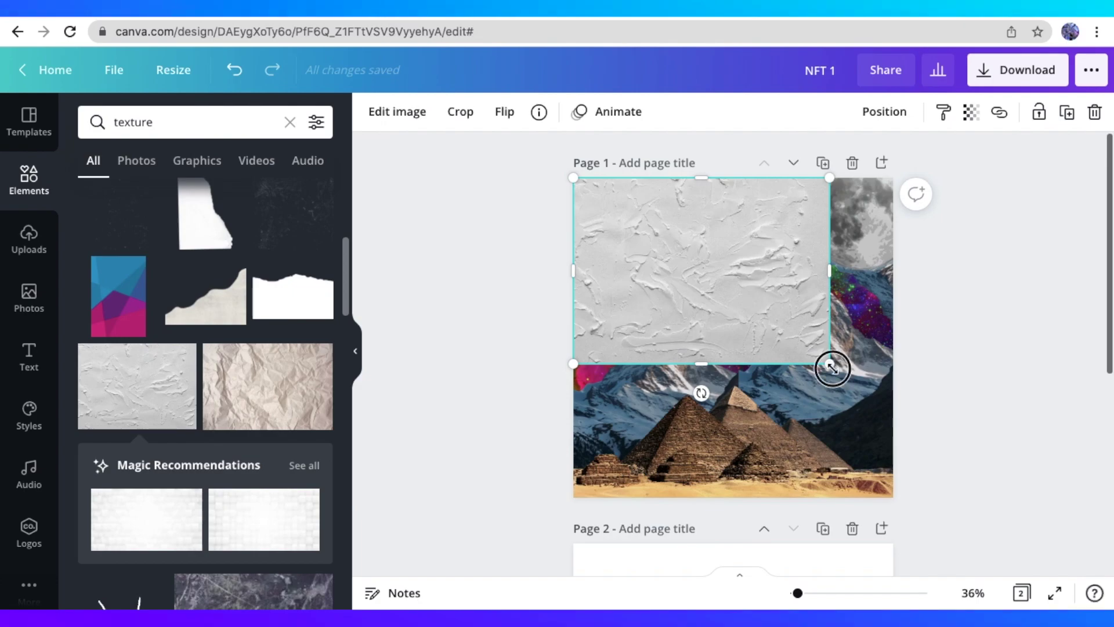
{"action": "left_click_drag", "start_coordinate": [832, 368], "coordinate": [950, 602]}
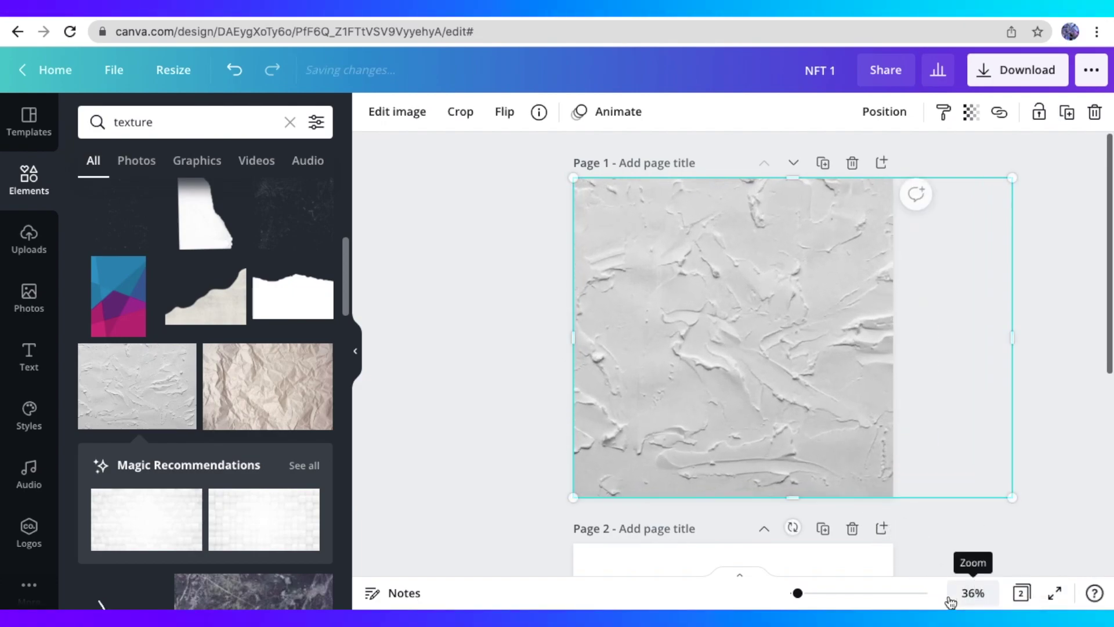
{"action": "left_click", "coordinate": [970, 113]}
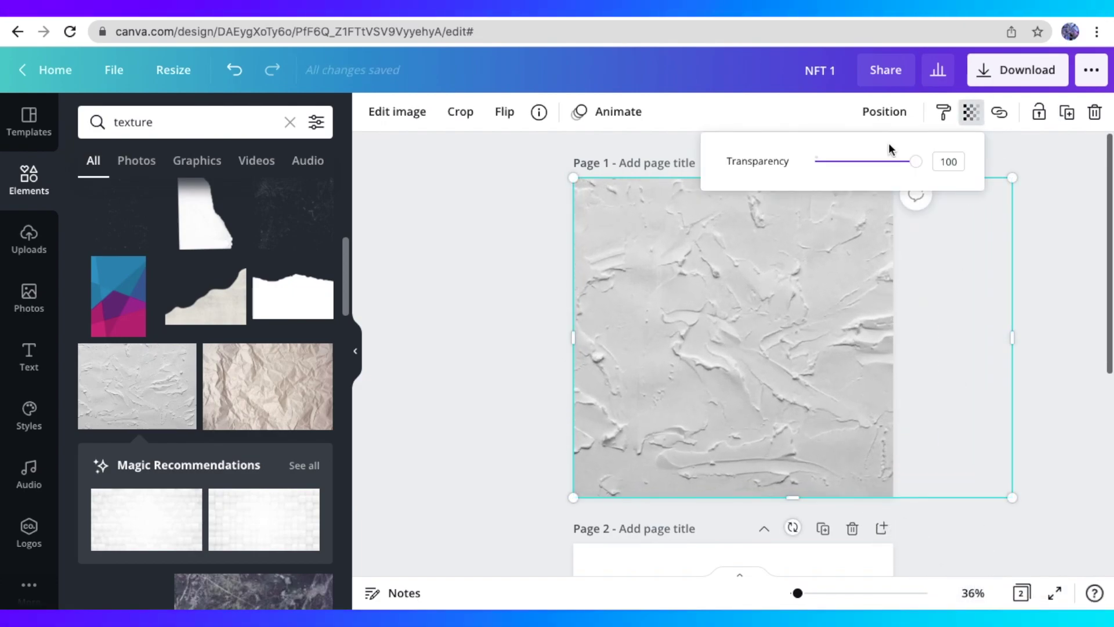
{"action": "left_click_drag", "start_coordinate": [898, 168], "coordinate": [842, 167]}
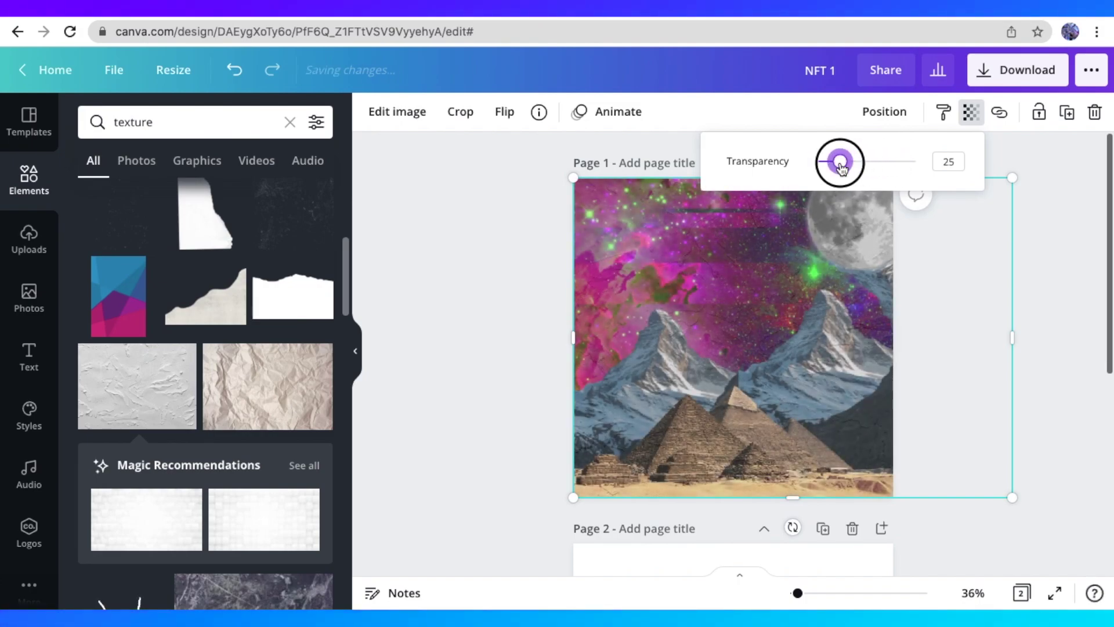
{"action": "left_click", "coordinate": [670, 187]}
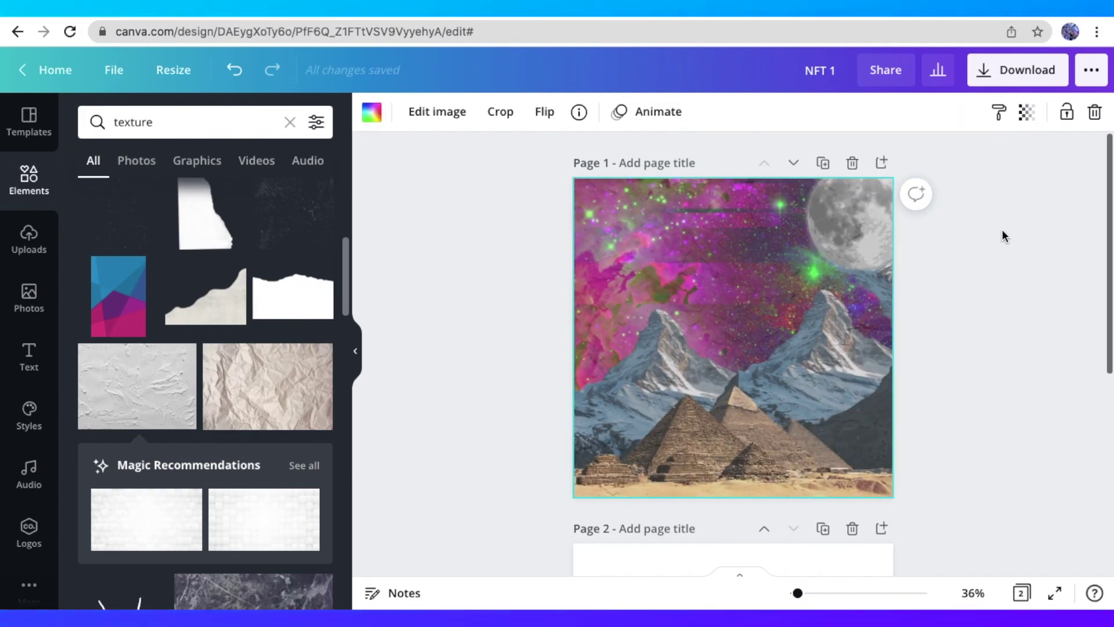
{"action": "left_click", "coordinate": [988, 230]}
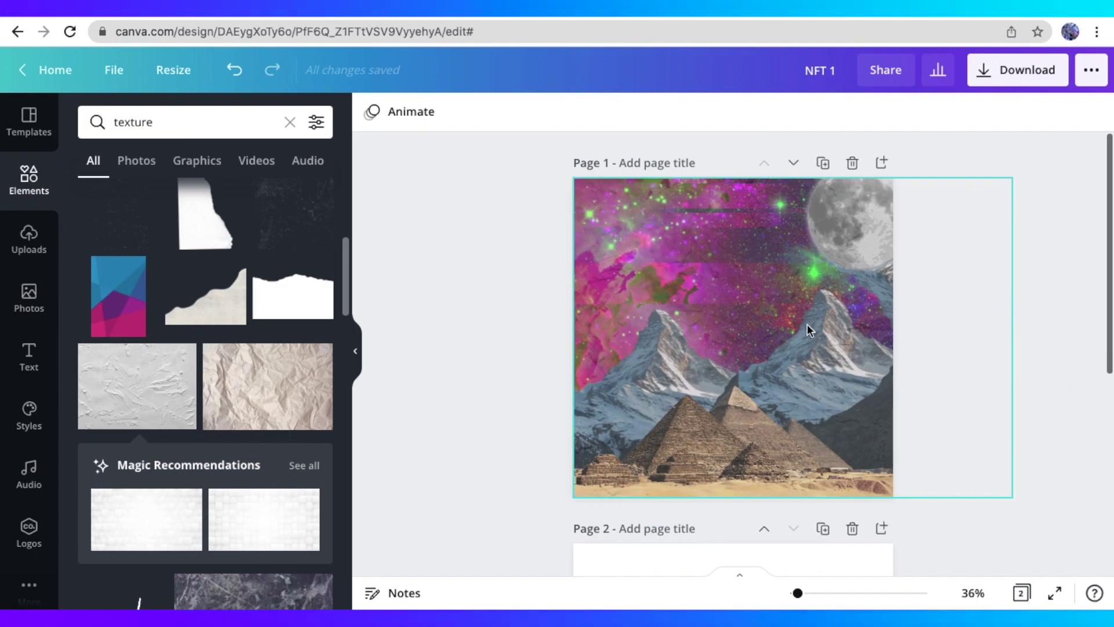
Preview the artwork full screen, then stretch the texture over nearly the whole page.
{"action": "key", "text": "ctrl+alt+p"}
{"action": "key", "text": "Escape"}
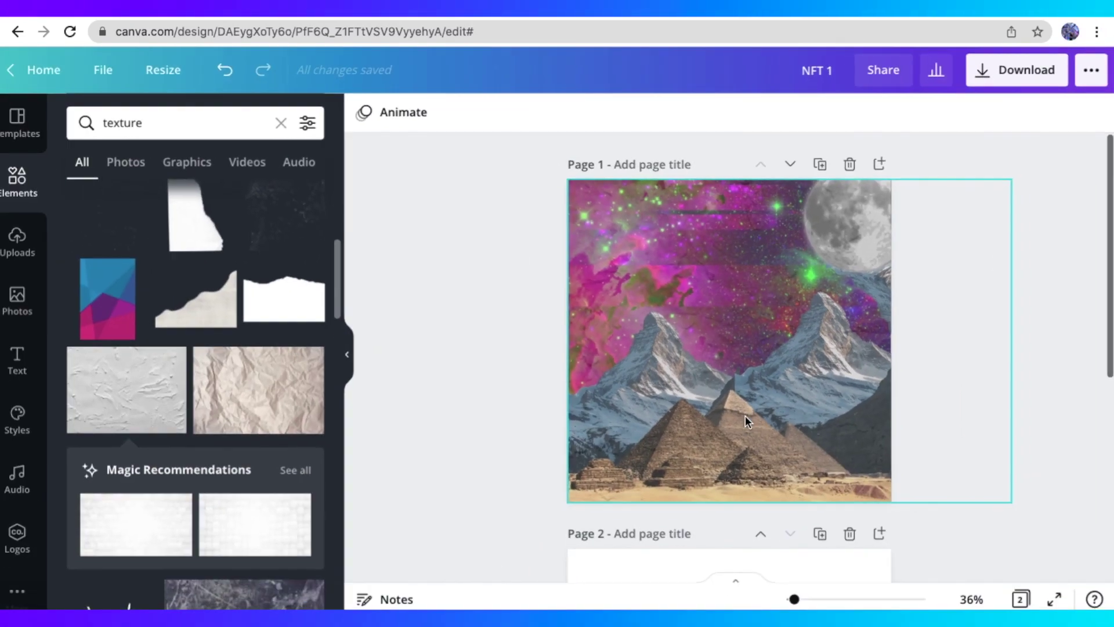
{"action": "left_click", "coordinate": [761, 325]}
{"action": "key", "text": "Escape"}
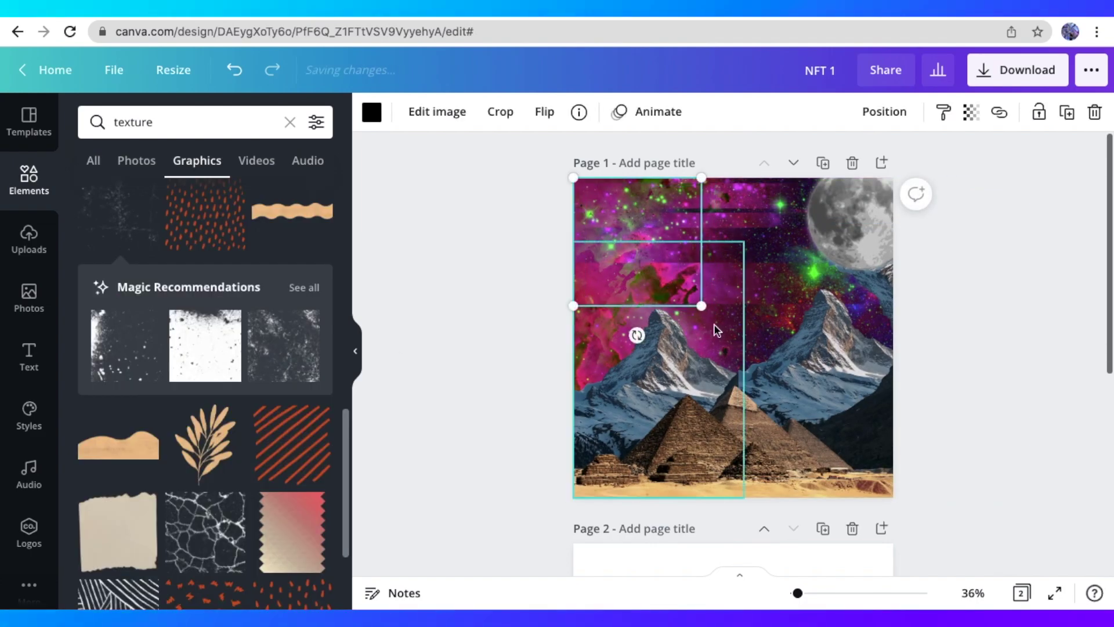
{"action": "left_click_drag", "start_coordinate": [703, 303], "coordinate": [931, 470]}
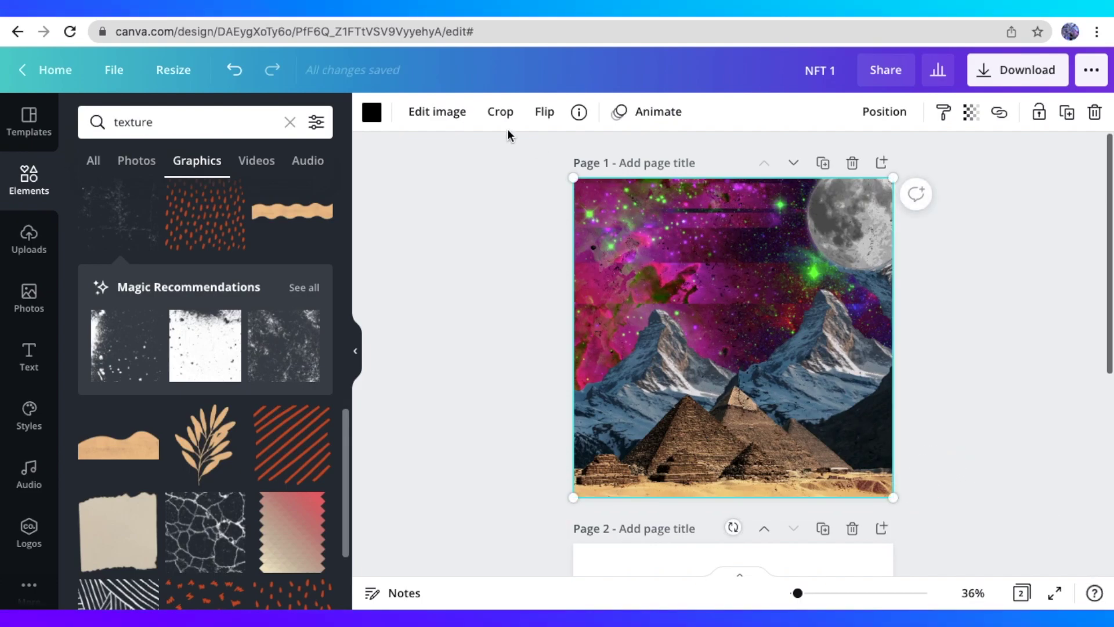
Tint the texture dark red using one of the artwork's photo colours.
{"action": "left_click", "coordinate": [372, 112]}
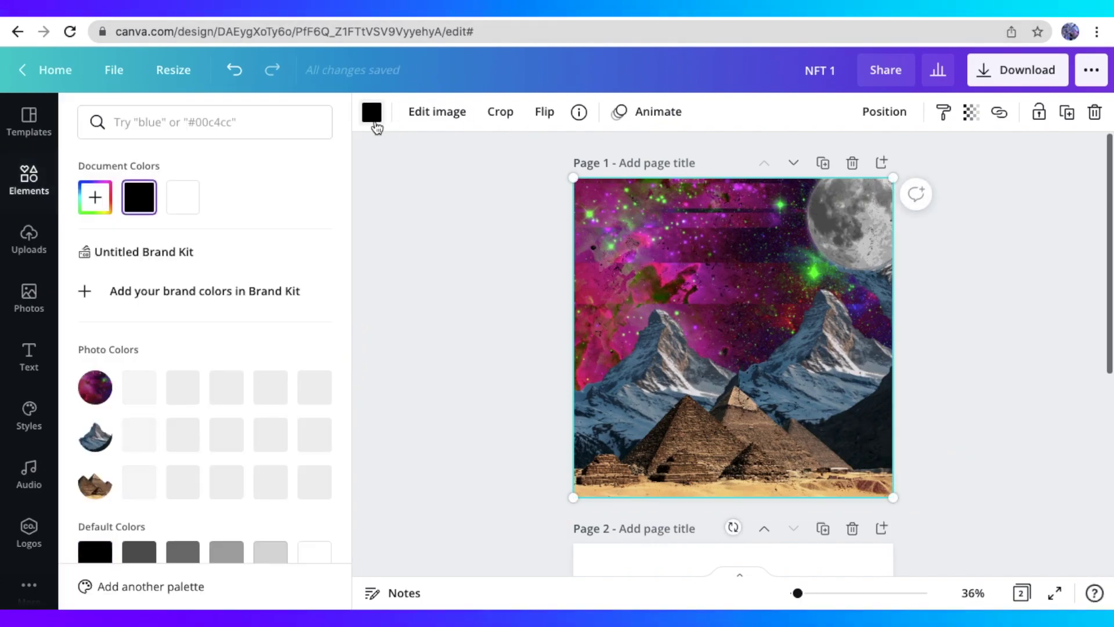
{"action": "left_click", "coordinate": [183, 198]}
{"action": "left_click", "coordinate": [146, 201]}
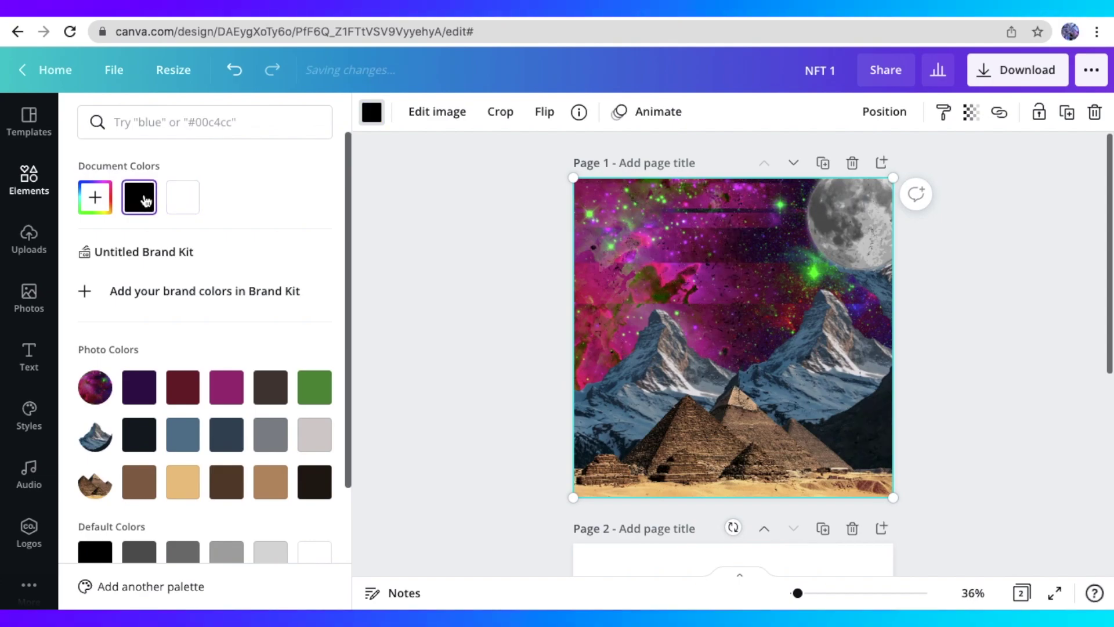
{"action": "left_click", "coordinate": [225, 394]}
{"action": "left_click", "coordinate": [185, 394]}
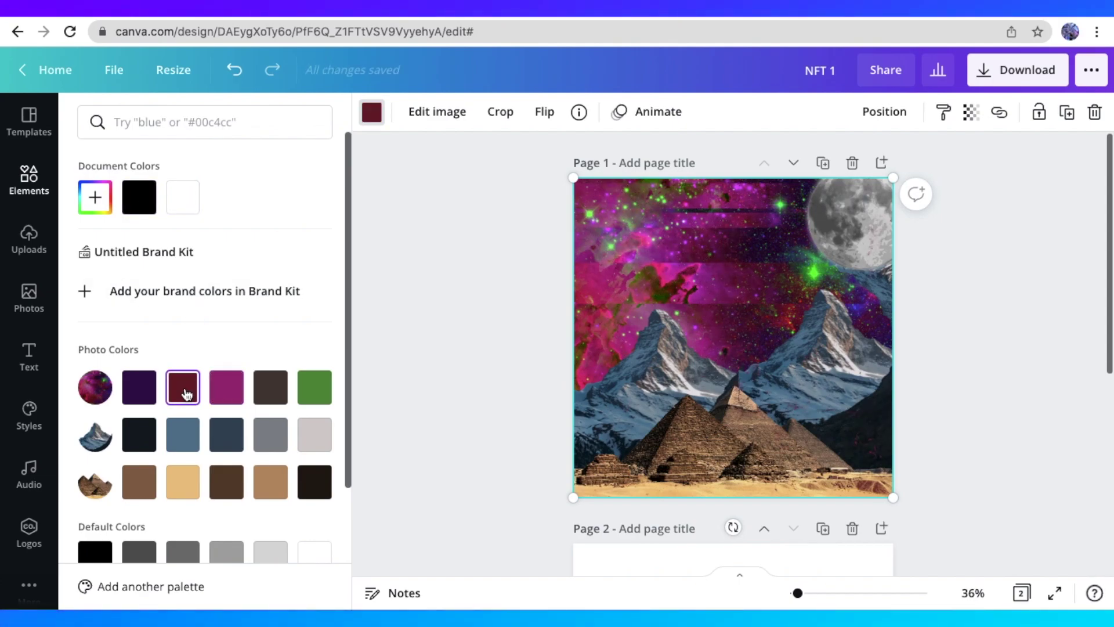
{"action": "left_click", "coordinate": [433, 350]}
{"action": "left_click", "coordinate": [433, 350]}
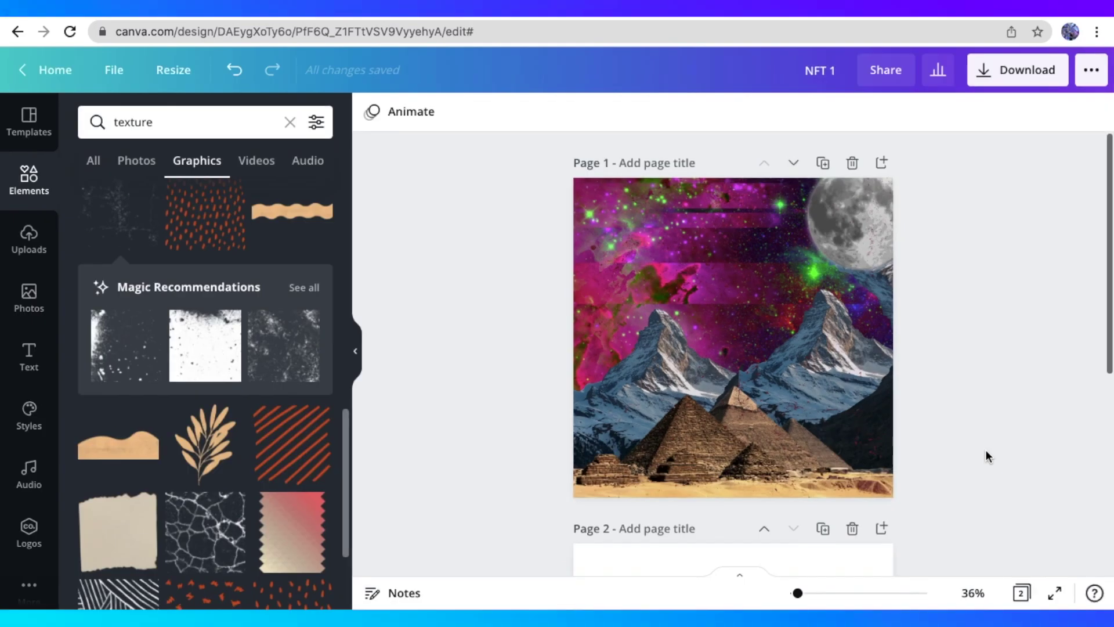
{"action": "left_click", "coordinate": [354, 354]}
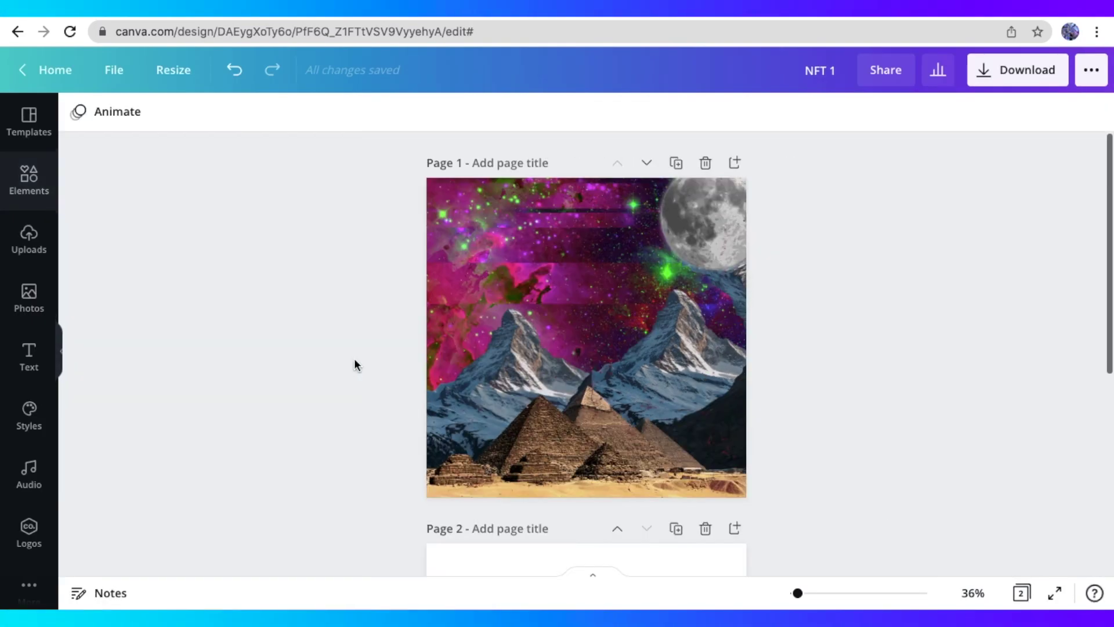
Select the blank page 2 and search Elements for 'collage'.
{"action": "scroll", "coordinate": [680, 397], "scroll_direction": "down", "scroll_amount": 3}
{"action": "left_click", "coordinate": [662, 444]}
{"action": "scroll", "coordinate": [662, 444], "scroll_direction": "up", "scroll_amount": 3}
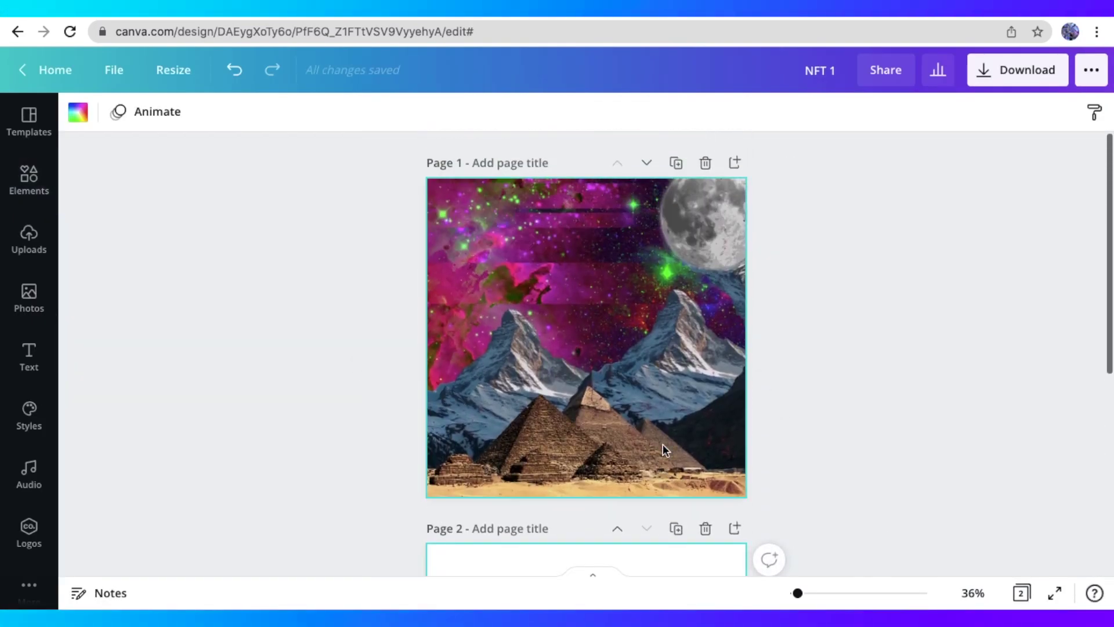
{"action": "scroll", "coordinate": [804, 406], "scroll_direction": "down", "scroll_amount": 5}
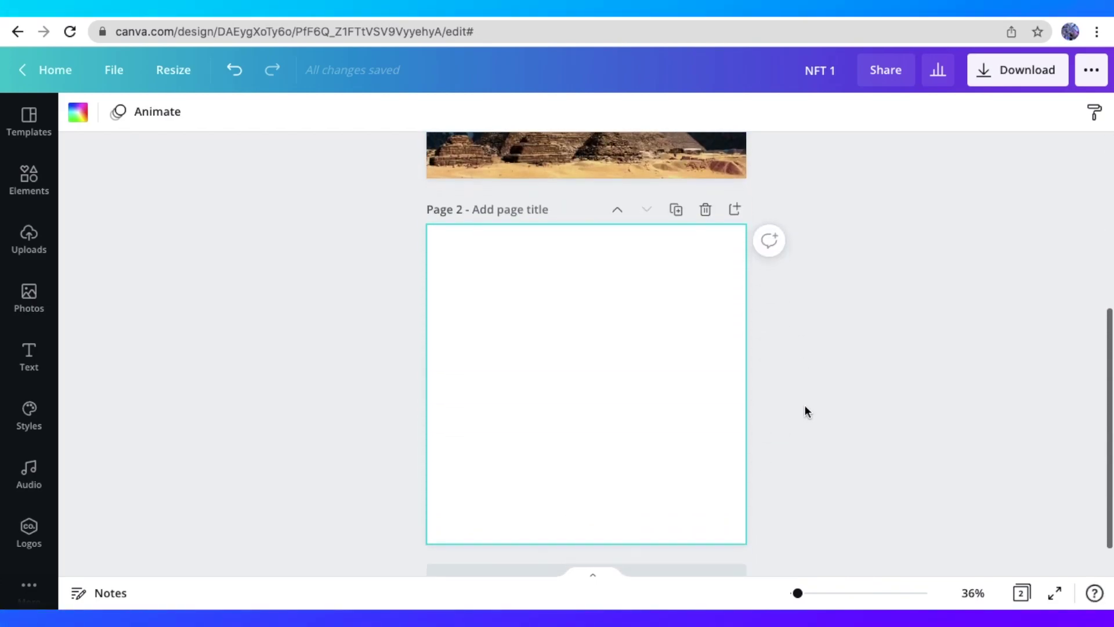
{"action": "left_click", "coordinate": [29, 180]}
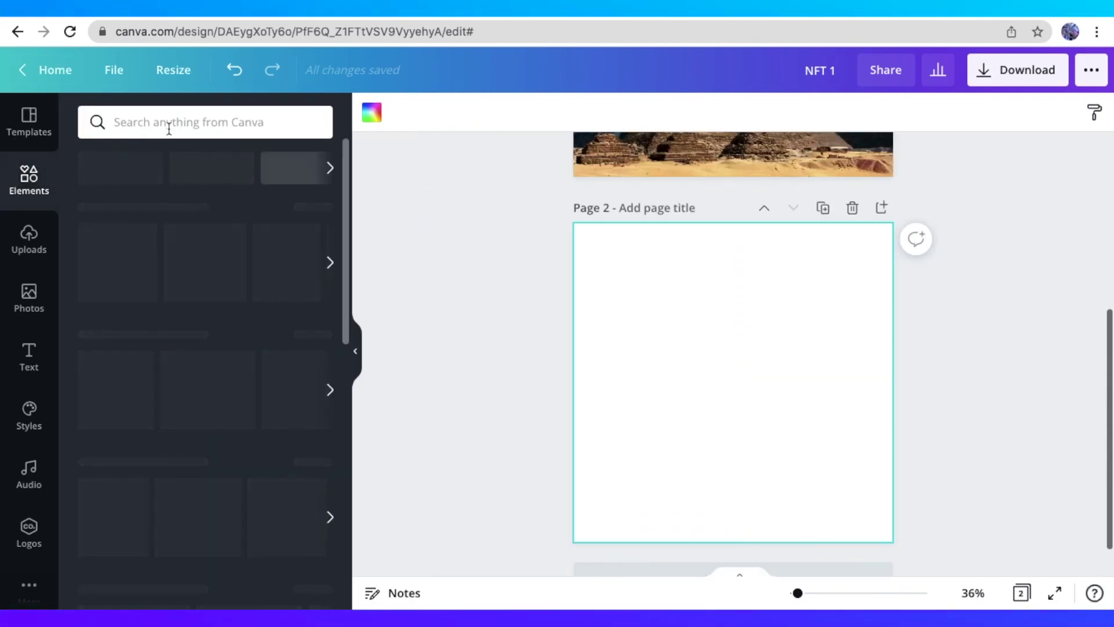
{"action": "left_click", "coordinate": [194, 121]}
{"action": "type", "text": "collage"}
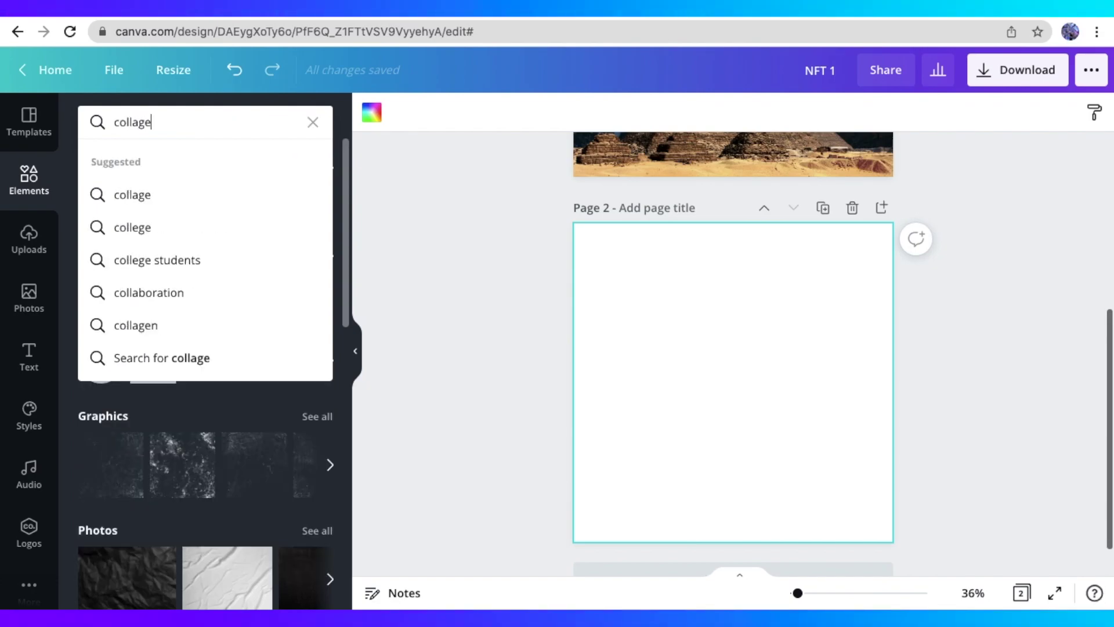
{"action": "key", "text": "Return"}
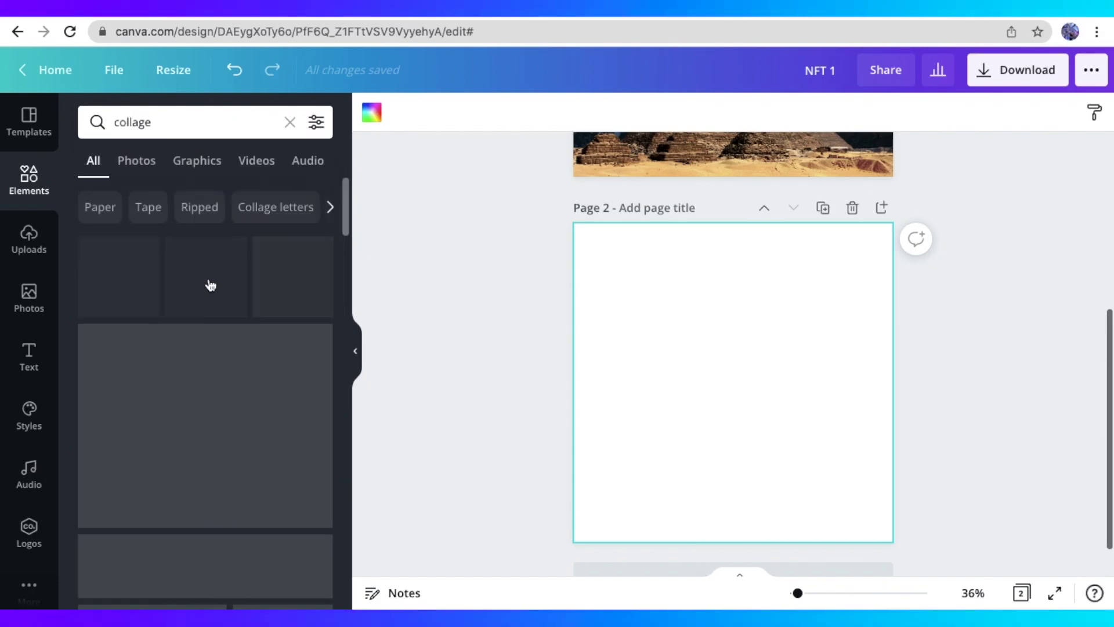
{"action": "scroll", "coordinate": [235, 464], "scroll_direction": "down", "scroll_amount": 5}
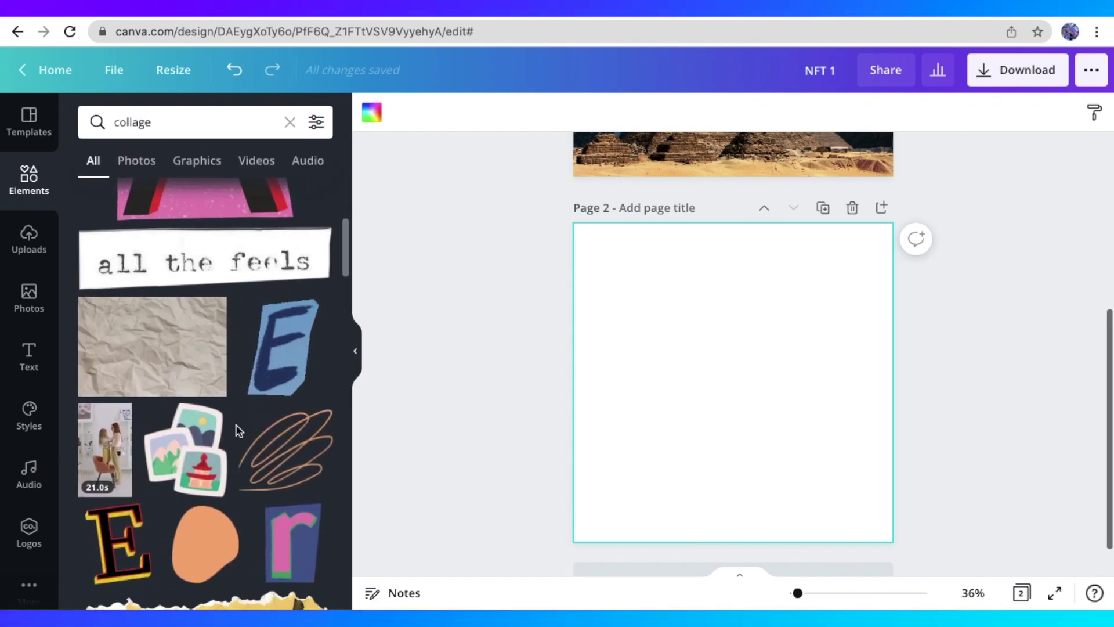
{"action": "scroll", "coordinate": [235, 427], "scroll_direction": "down", "scroll_amount": 2}
{"action": "scroll", "coordinate": [261, 444], "scroll_direction": "up", "scroll_amount": 1}
Add the orange scribble to page 2 and move it up and to the right.
{"action": "left_click", "coordinate": [262, 445]}
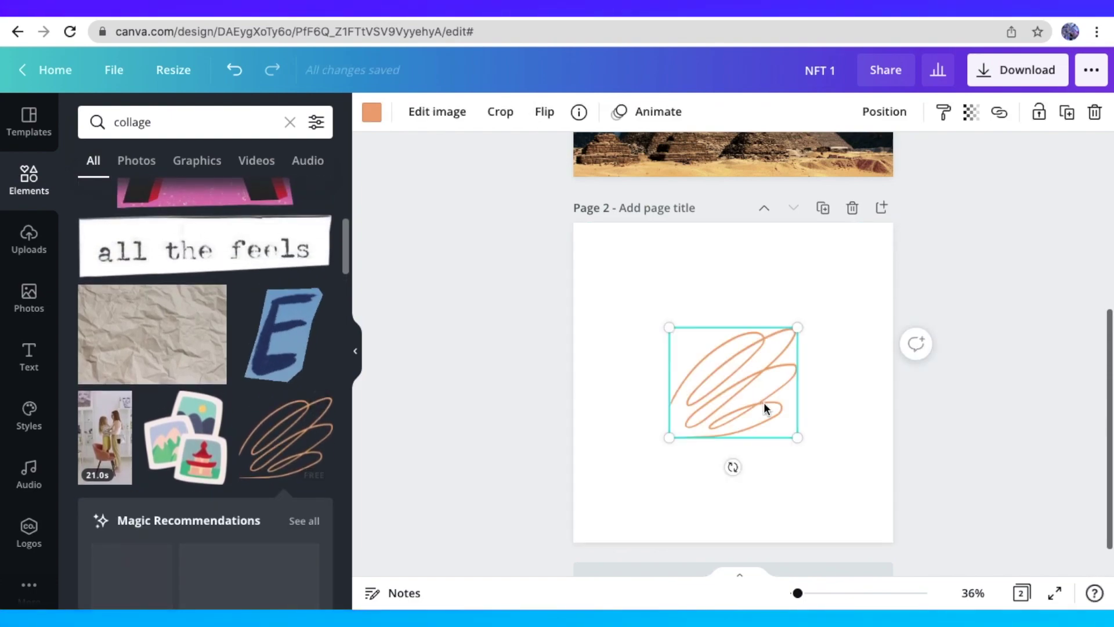
{"action": "left_click_drag", "start_coordinate": [765, 406], "coordinate": [791, 366]}
{"action": "scroll", "coordinate": [790, 365], "scroll_direction": "down", "scroll_amount": 1}
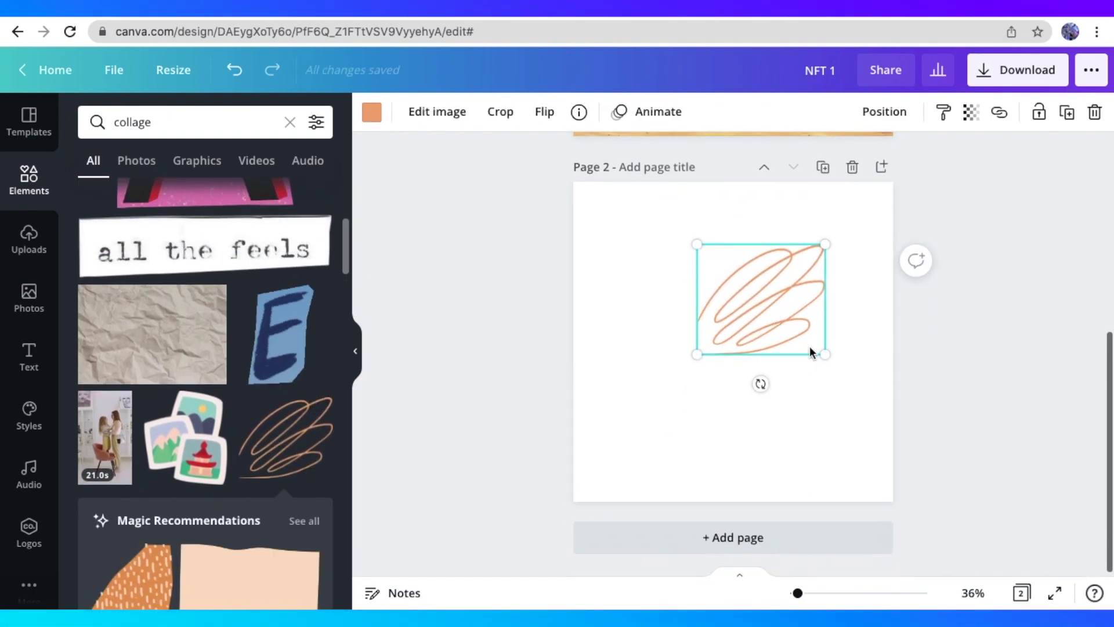
{"action": "left_click", "coordinate": [579, 114]}
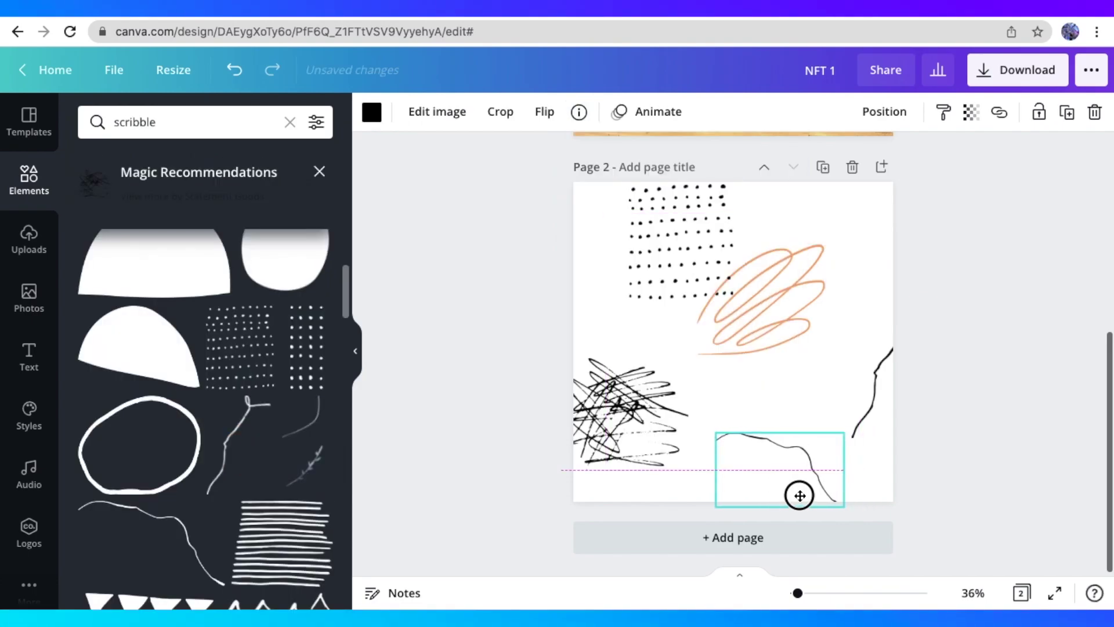
{"action": "left_click", "coordinate": [979, 415]}
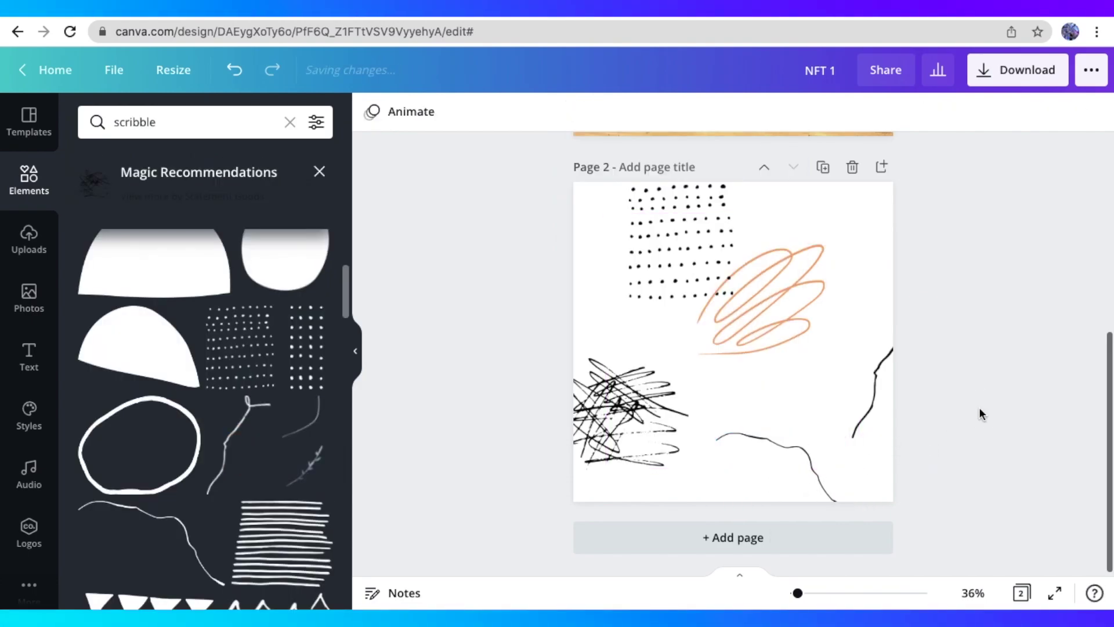
{"action": "scroll", "coordinate": [979, 414], "scroll_direction": "up", "scroll_amount": 1}
{"action": "scroll", "coordinate": [979, 414], "scroll_direction": "up", "scroll_amount": 3}
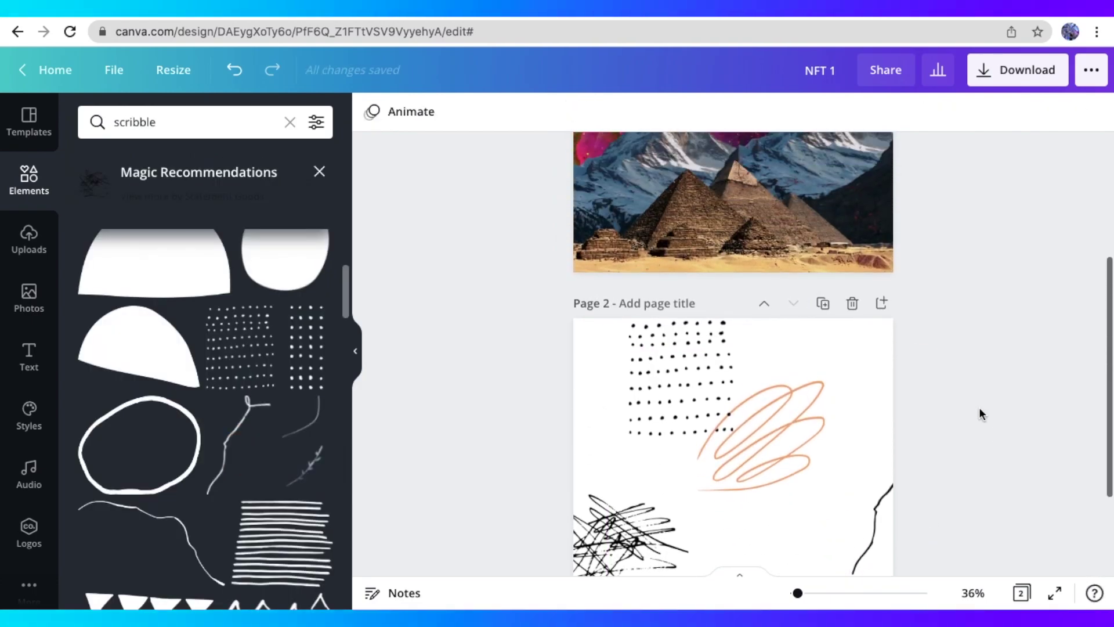
{"action": "scroll", "coordinate": [981, 430], "scroll_direction": "up", "scroll_amount": 5}
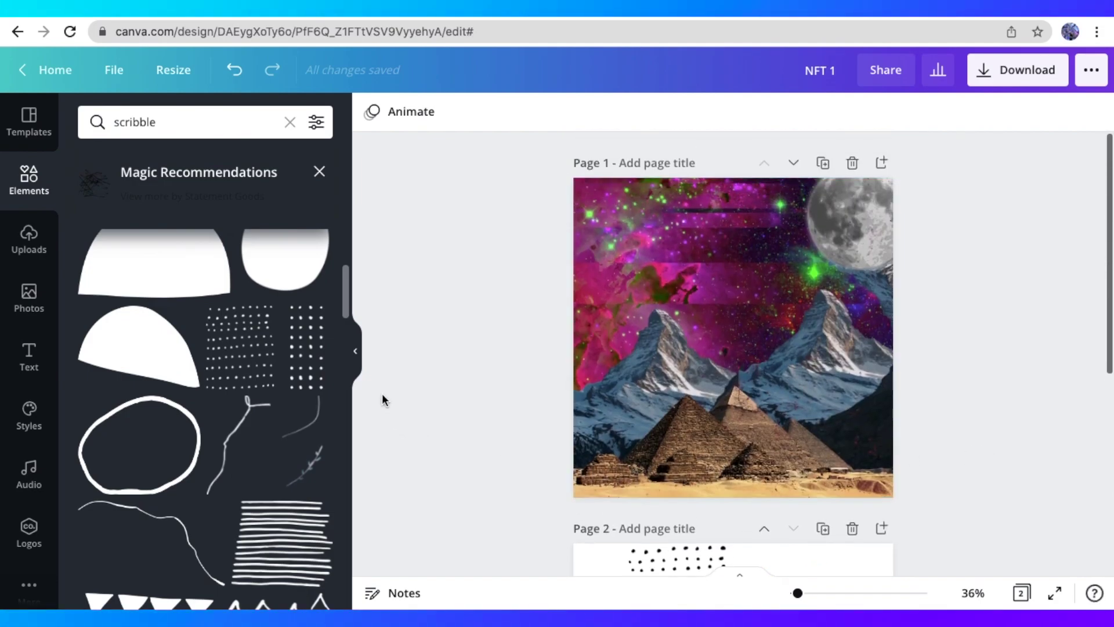
{"action": "scroll", "coordinate": [268, 318], "scroll_direction": "up", "scroll_amount": 2}
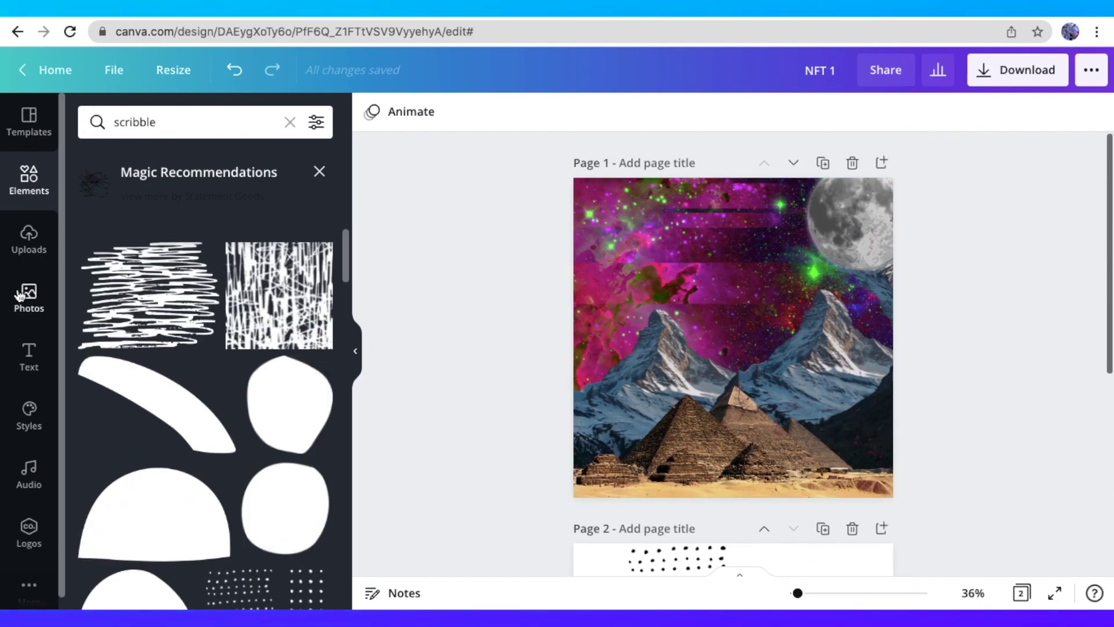
{"action": "left_click", "coordinate": [355, 351]}
Download 'NFT 1' with PNG kept as the file type.
{"action": "left_click", "coordinate": [1022, 86]}
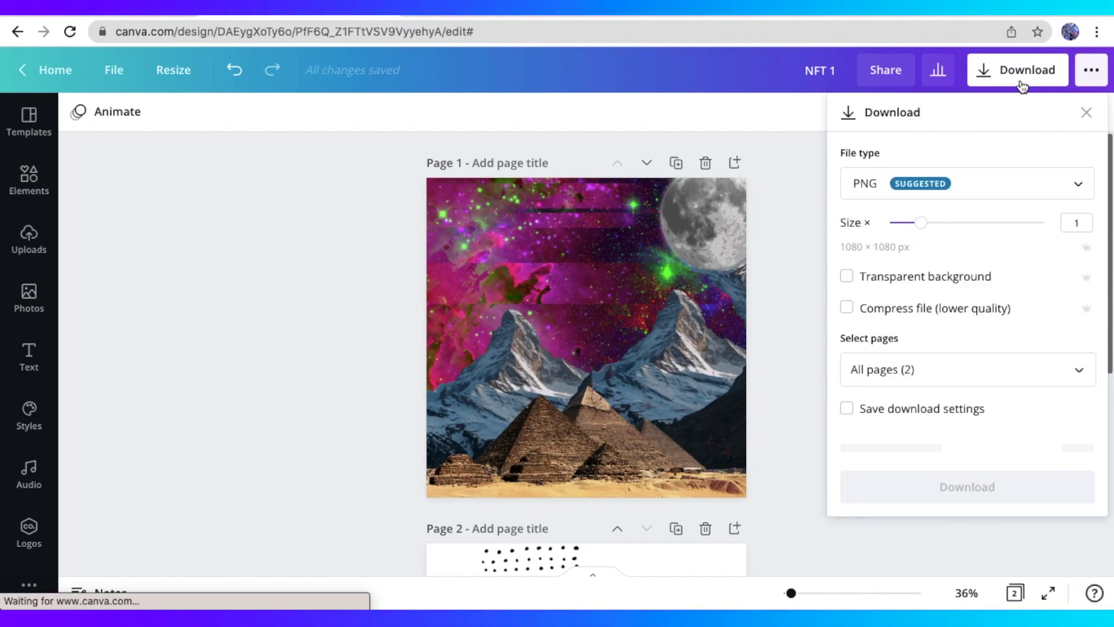
{"action": "left_click", "coordinate": [957, 195]}
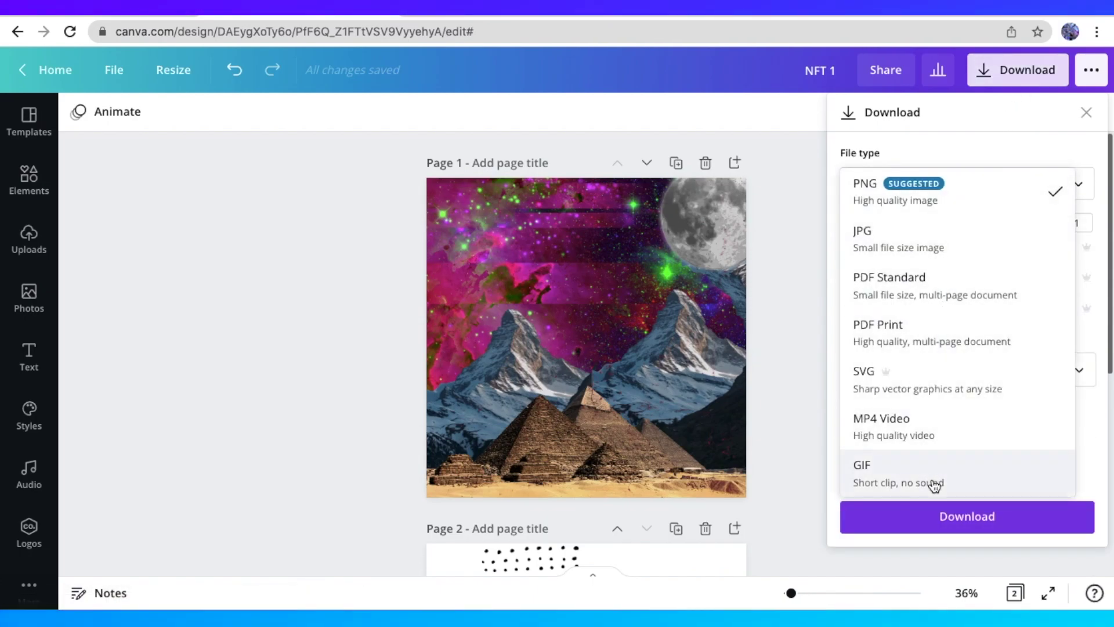
{"action": "left_click", "coordinate": [953, 192]}
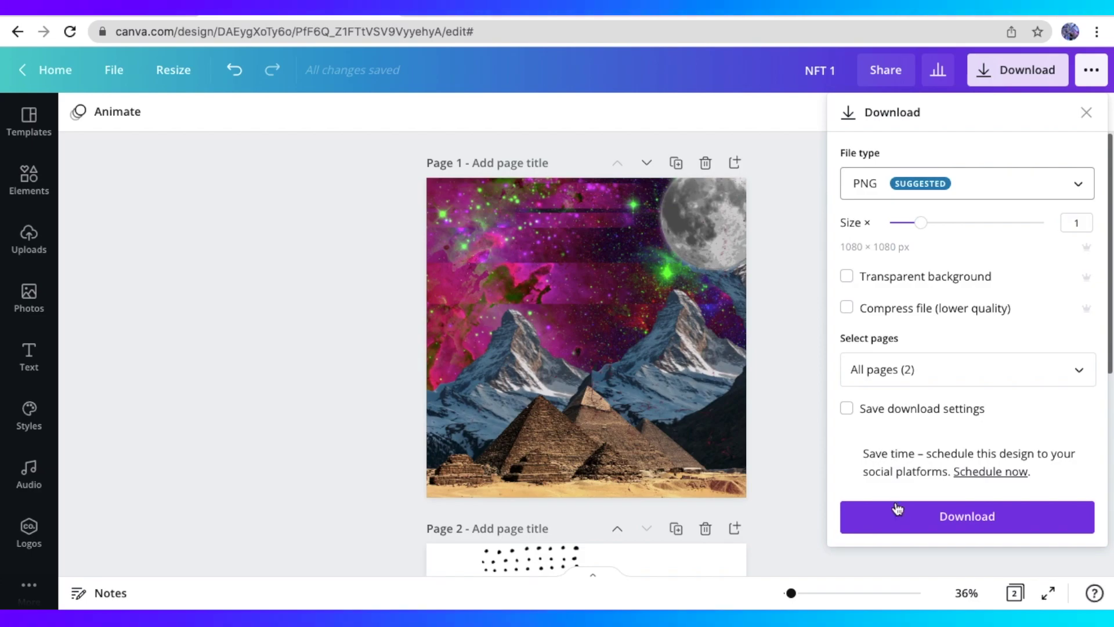
{"action": "left_click", "coordinate": [898, 509]}
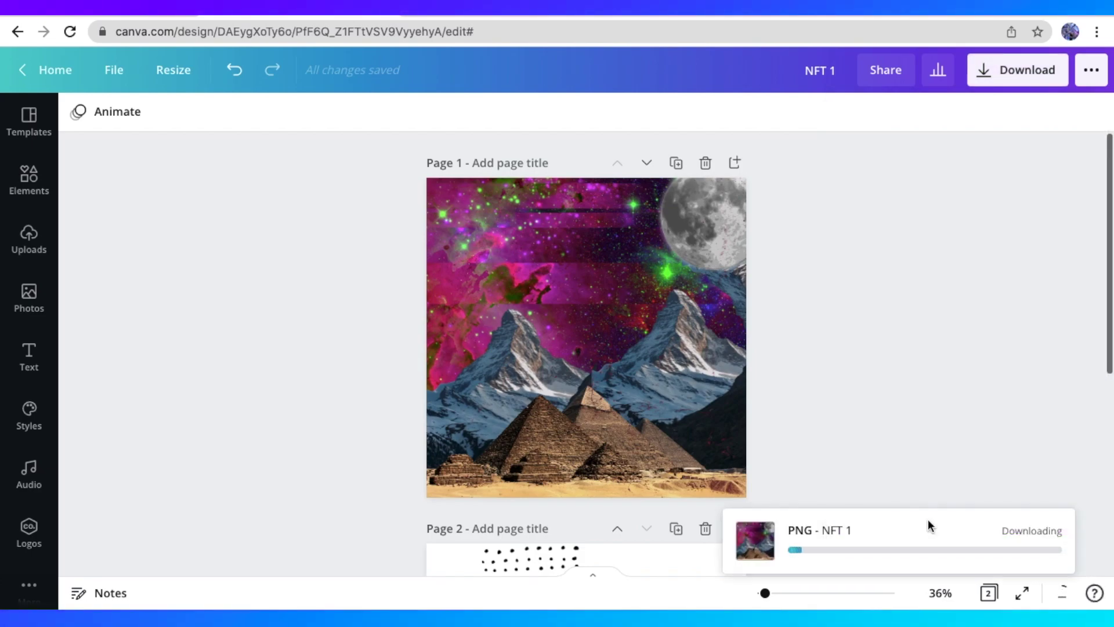